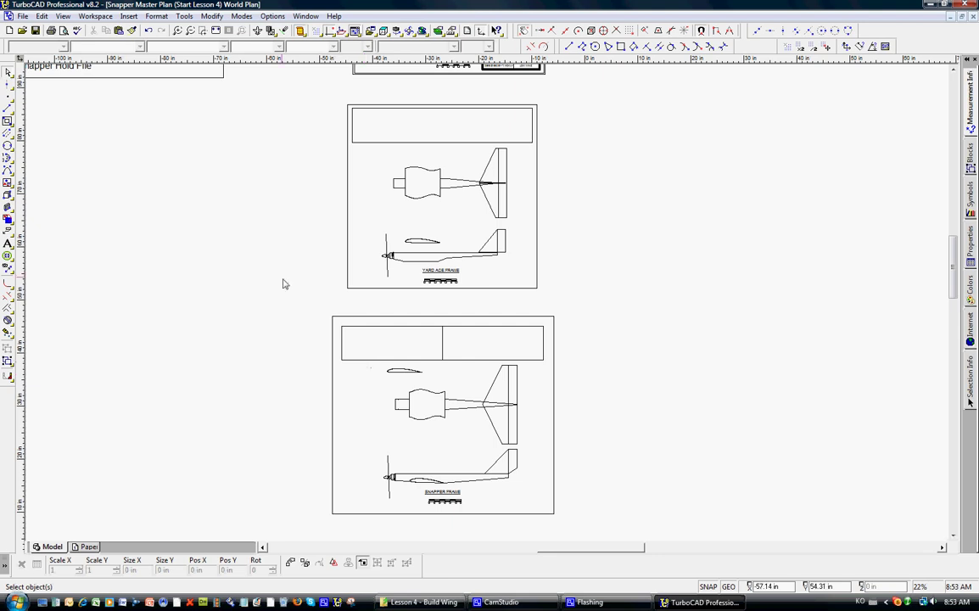
Copy the two-panel wing outline from the Snapper Frame plan and place the copy in the empty area left of the plan
{"action": "scroll", "coordinate": [435, 411], "scroll_direction": "up", "scroll_amount": 3}
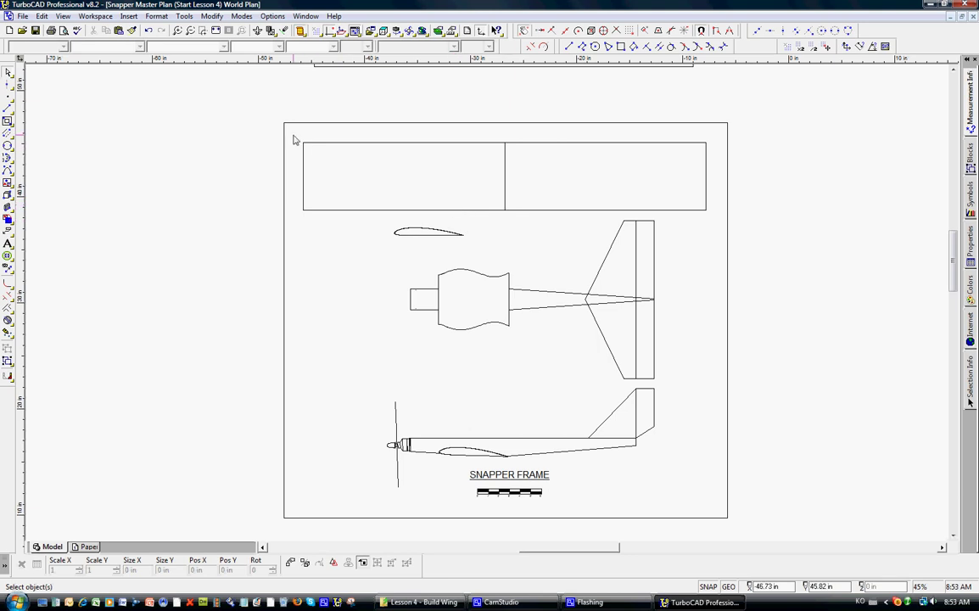
{"action": "left_click_drag", "start_coordinate": [293, 135], "coordinate": [715, 220]}
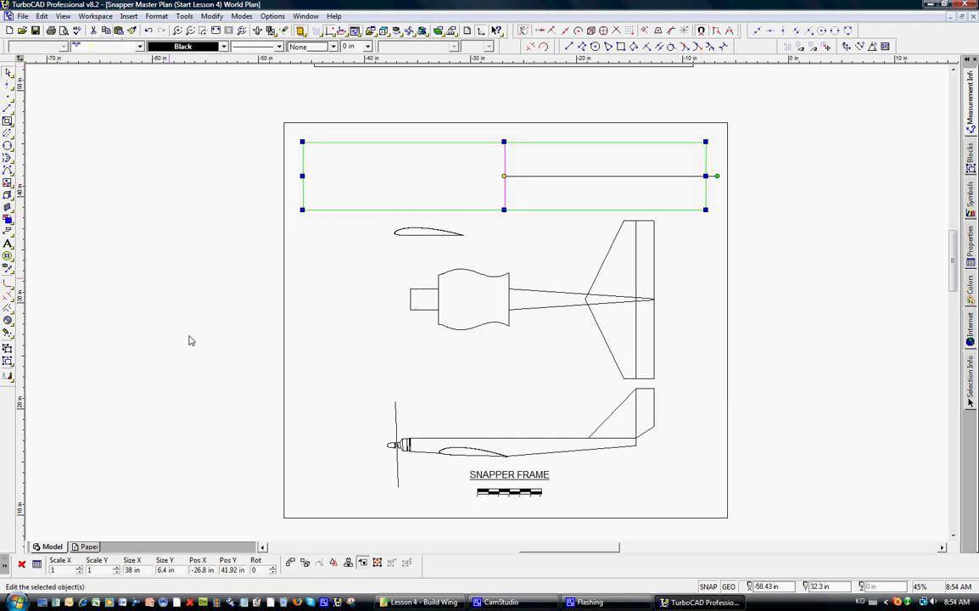
{"action": "left_click_drag", "start_coordinate": [561, 552], "coordinate": [488, 553]}
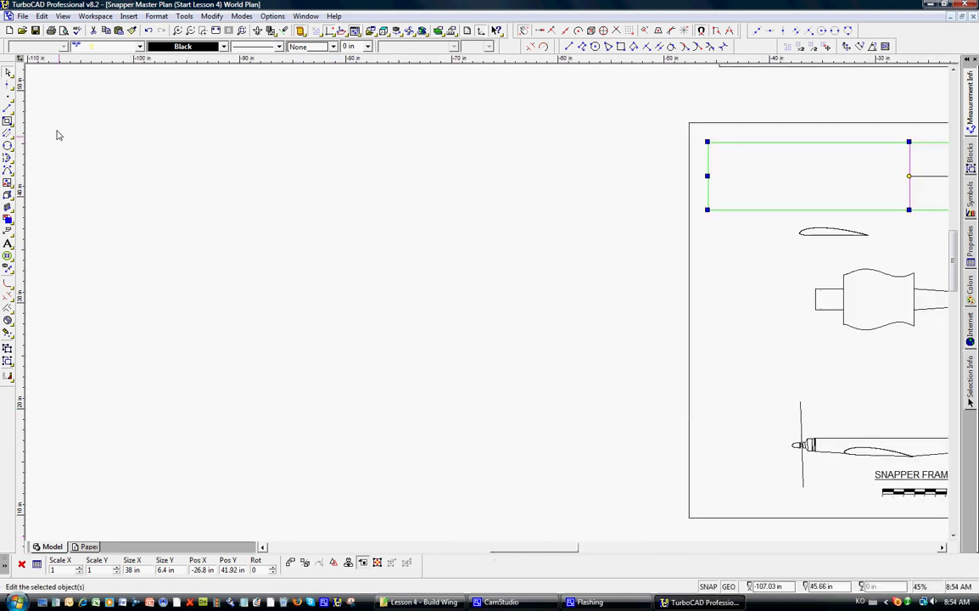
{"action": "left_click", "coordinate": [119, 30]}
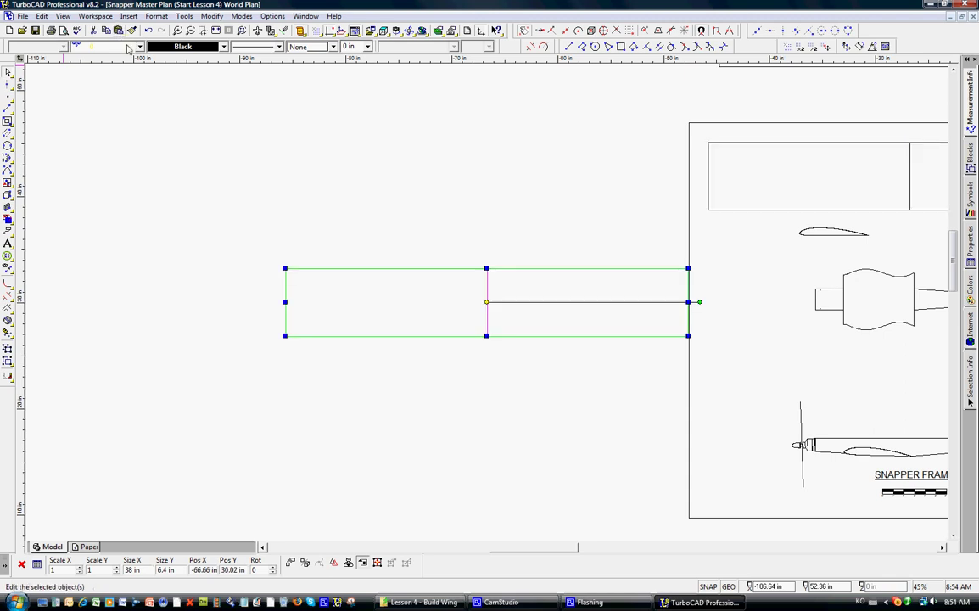
{"action": "left_click_drag", "start_coordinate": [488, 302], "coordinate": [394, 230]}
{"action": "left_click", "coordinate": [392, 326]}
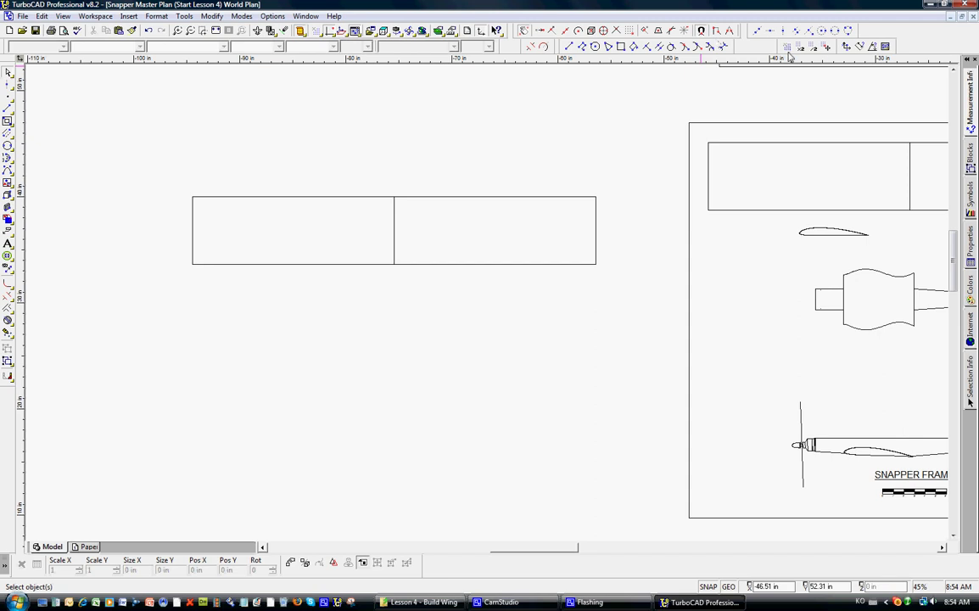
Measure the copied wing outline's span from its left end to its right end
{"action": "left_click", "coordinate": [856, 47]}
{"action": "left_click", "coordinate": [147, 231]}
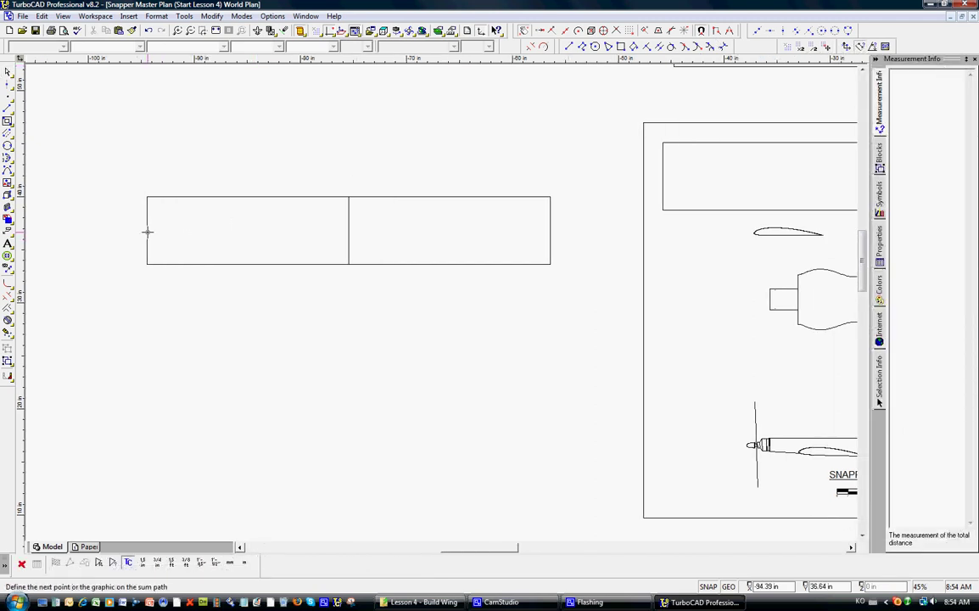
{"action": "left_click", "coordinate": [551, 232]}
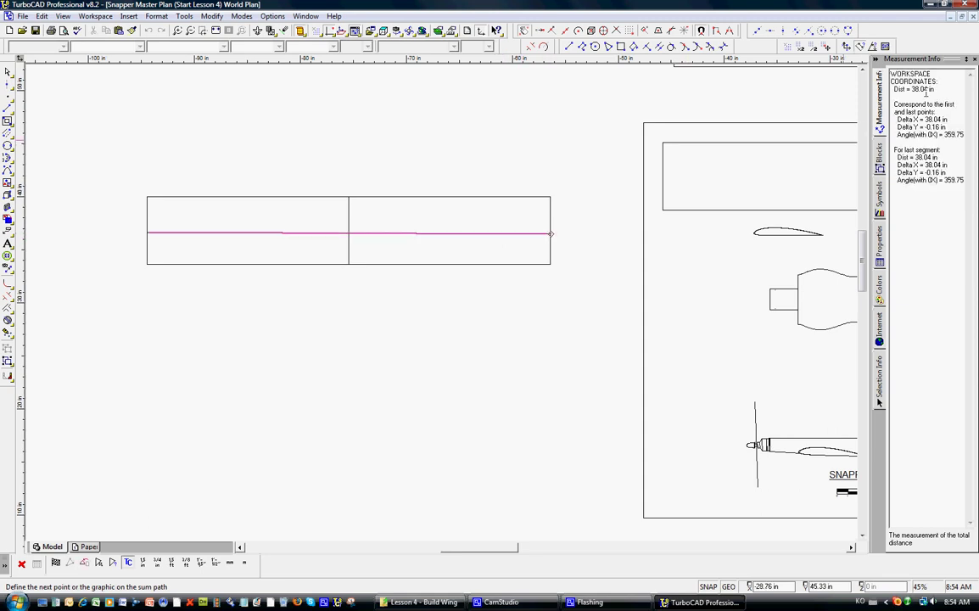
{"action": "key", "text": "Escape"}
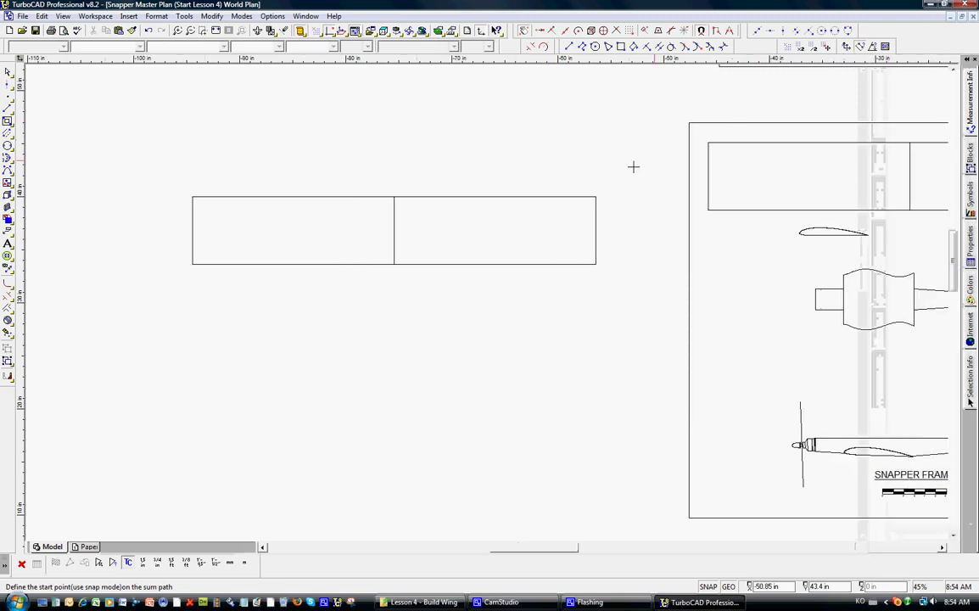
Delete the right-hand panel of the copied wing outline
{"action": "left_click", "coordinate": [9, 73]}
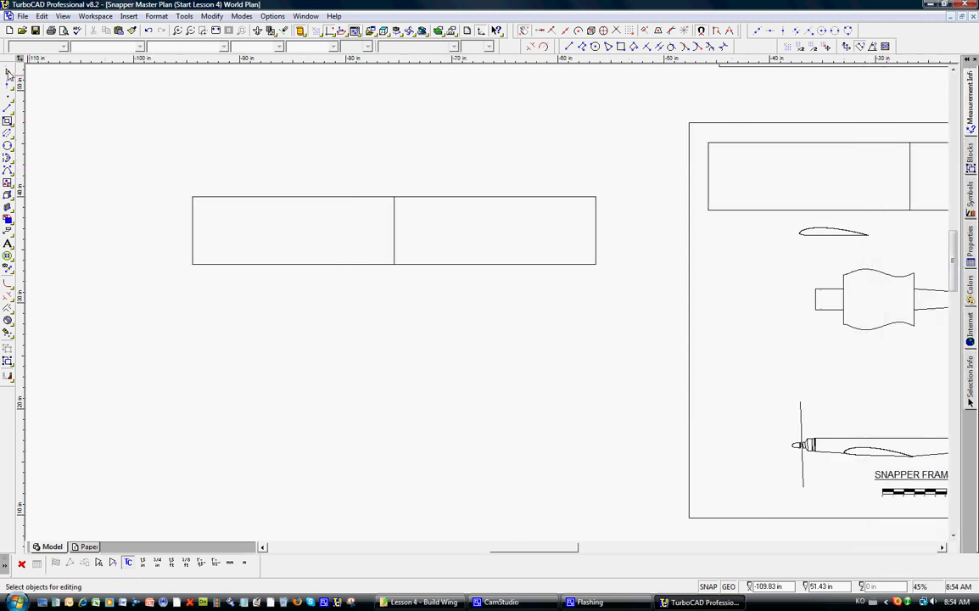
{"action": "left_click", "coordinate": [9, 72]}
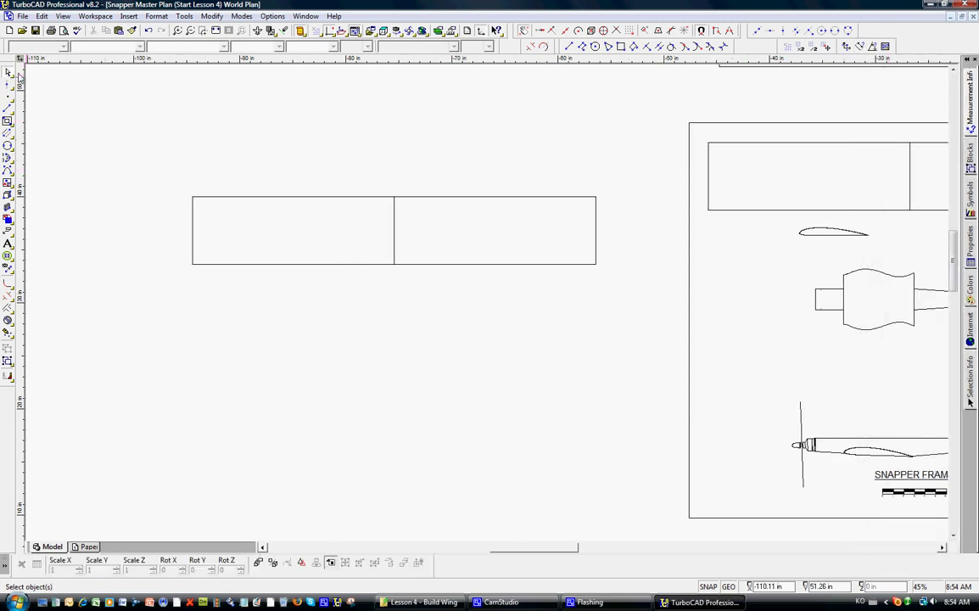
{"action": "left_click", "coordinate": [449, 202]}
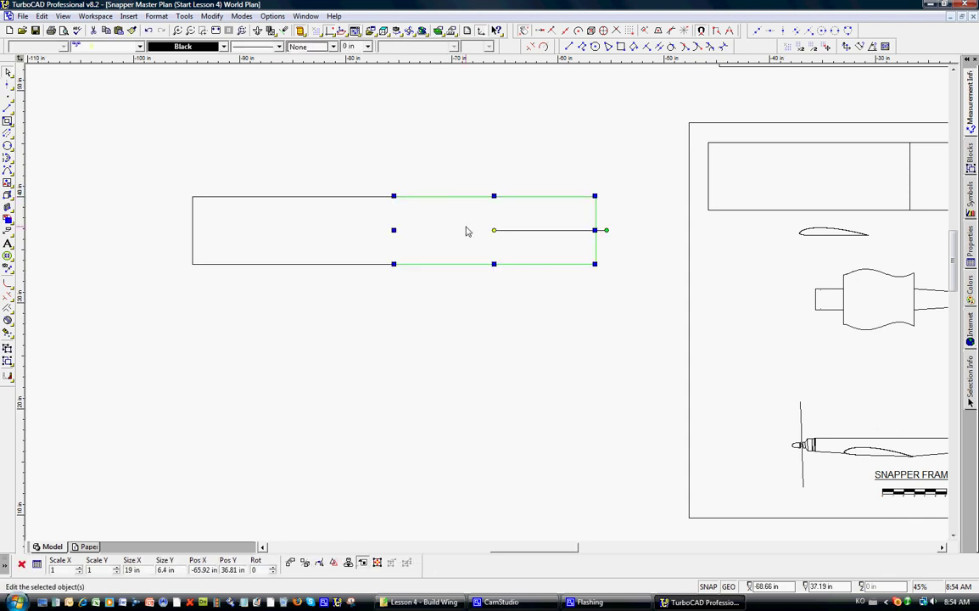
{"action": "key", "text": "Delete"}
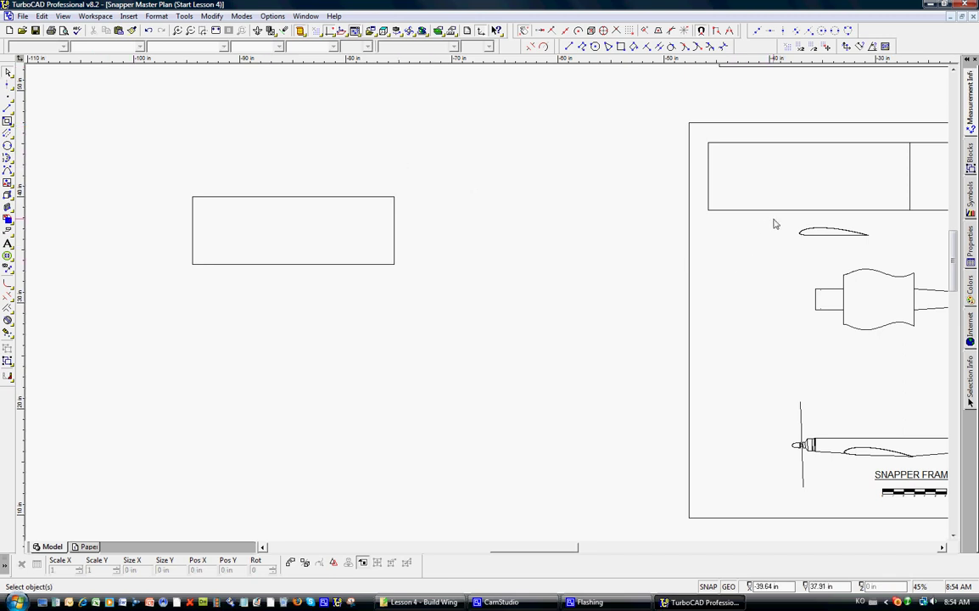
Copy the airfoil below the wing in the Snapper Frame plan and place the copy beneath the remaining wing panel
{"action": "left_click_drag", "start_coordinate": [772, 220], "coordinate": [871, 246]}
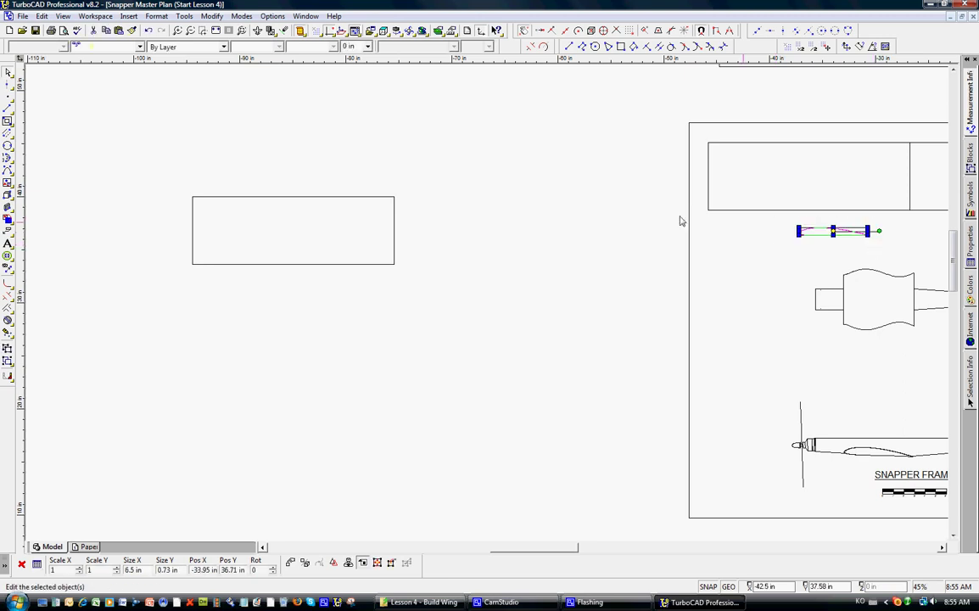
{"action": "left_click", "coordinate": [119, 30]}
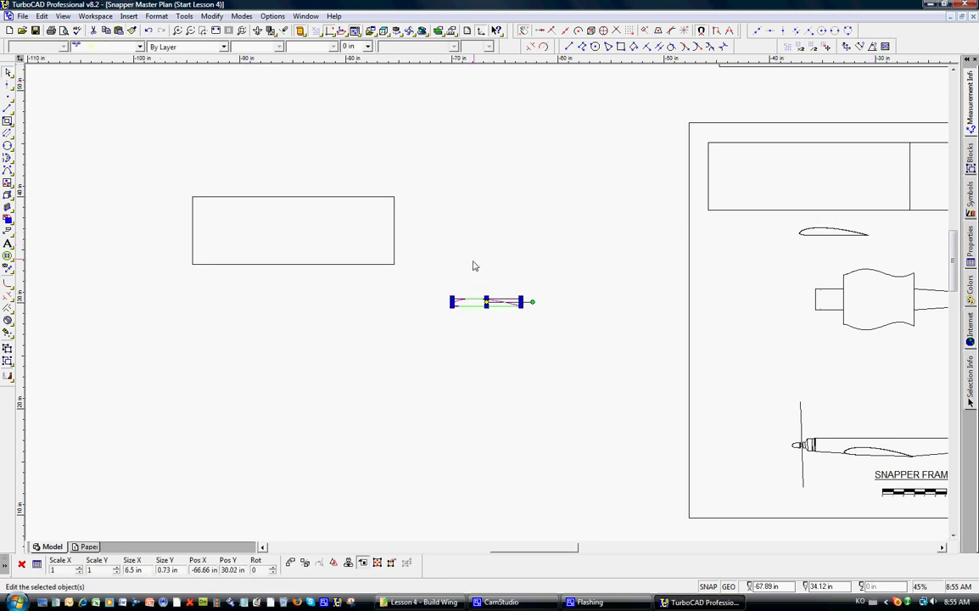
{"action": "left_click_drag", "start_coordinate": [485, 299], "coordinate": [296, 293]}
{"action": "left_click", "coordinate": [179, 110]}
Try scaling the copied airfoil without keeping its proportions, to about 4.15 by 0.81 in, and undo the scaling
{"action": "left_click", "coordinate": [203, 31]}
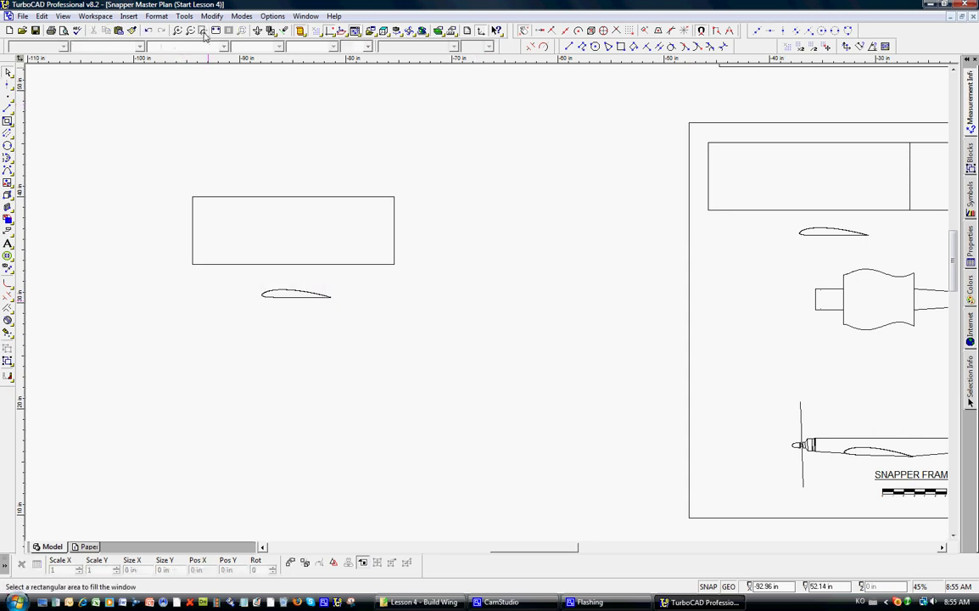
{"action": "left_click", "coordinate": [241, 277]}
{"action": "left_click", "coordinate": [344, 323]}
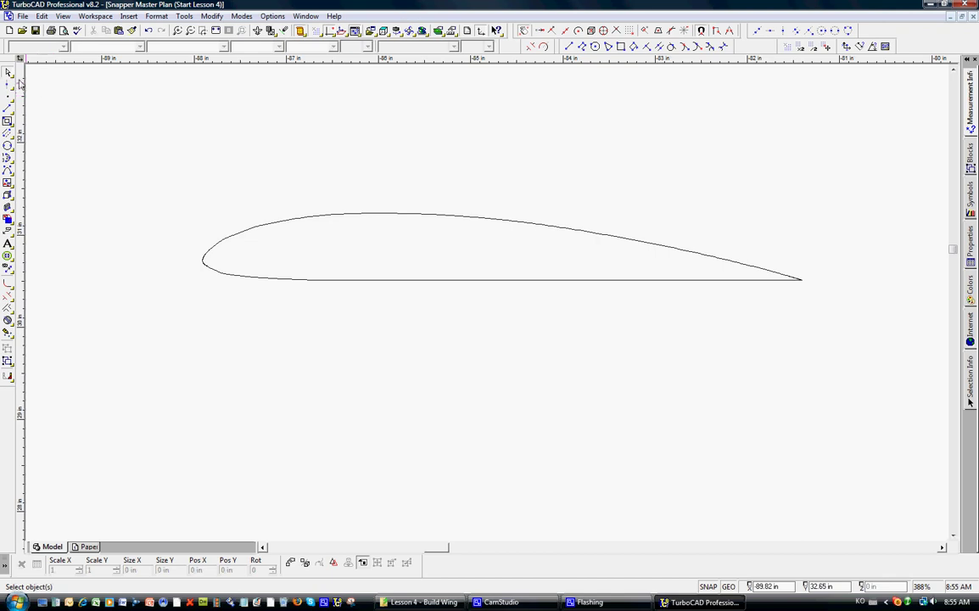
{"action": "left_click", "coordinate": [320, 217]}
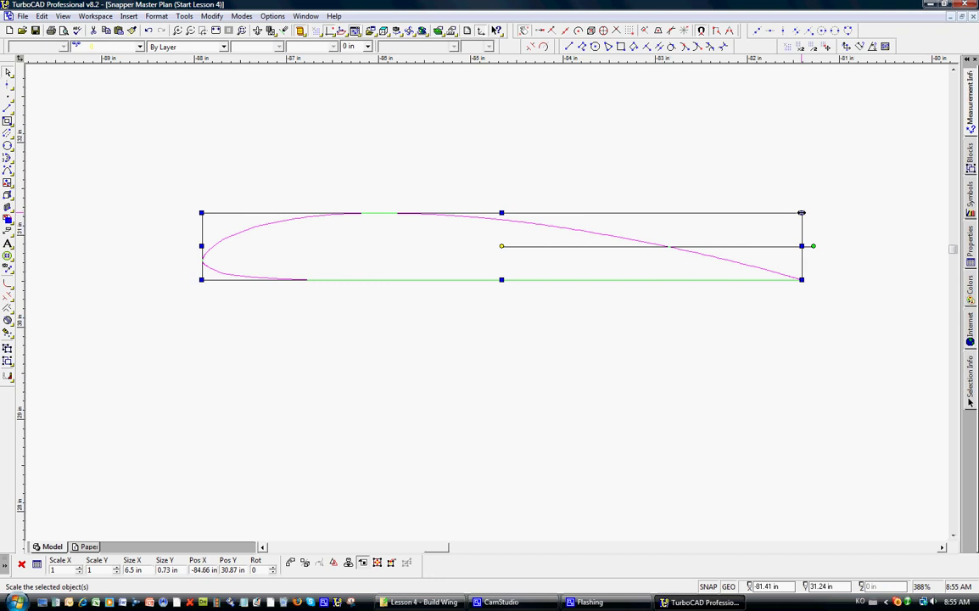
{"action": "left_click_drag", "start_coordinate": [802, 213], "coordinate": [584, 206]}
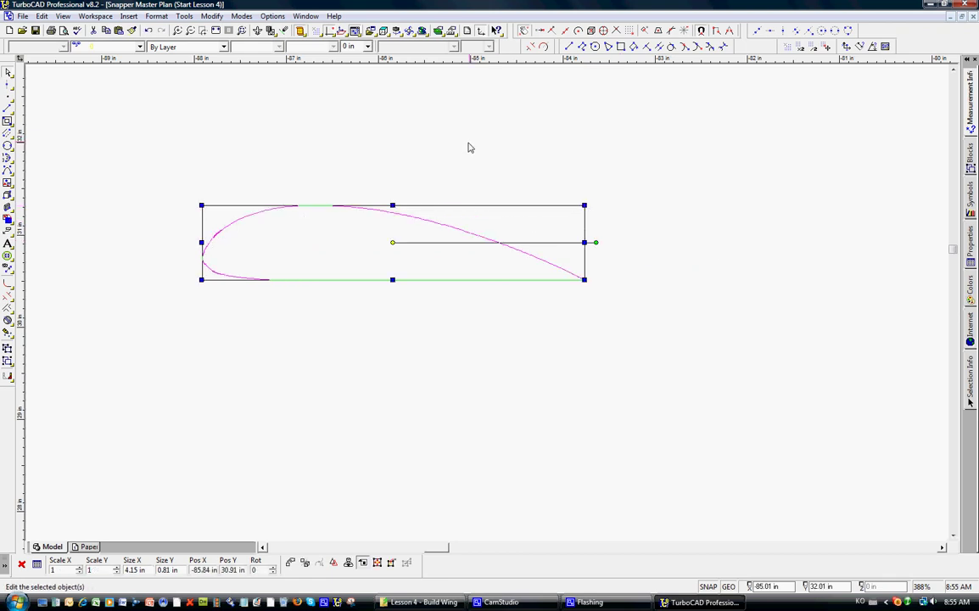
{"action": "left_click", "coordinate": [285, 129]}
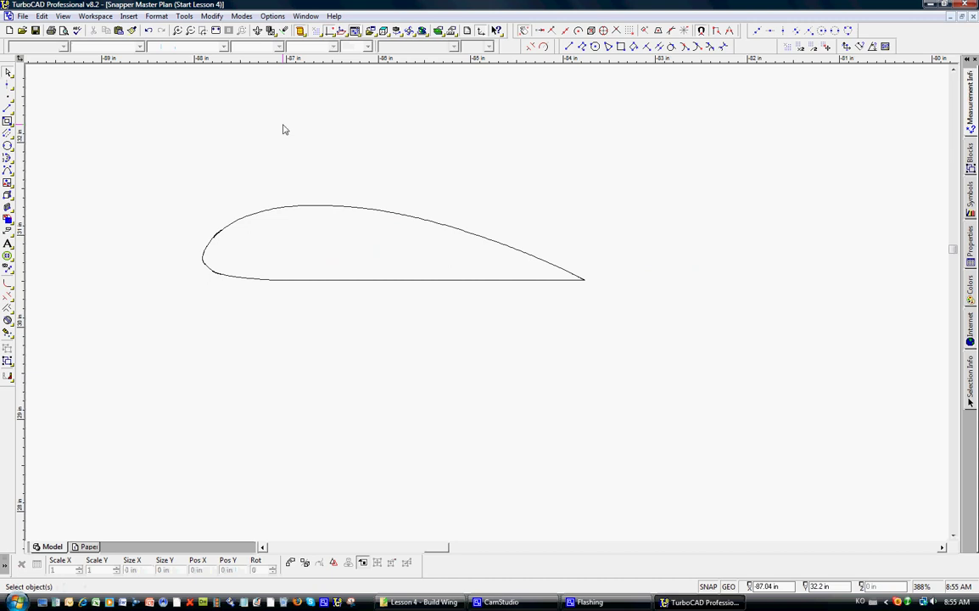
{"action": "left_click", "coordinate": [148, 30]}
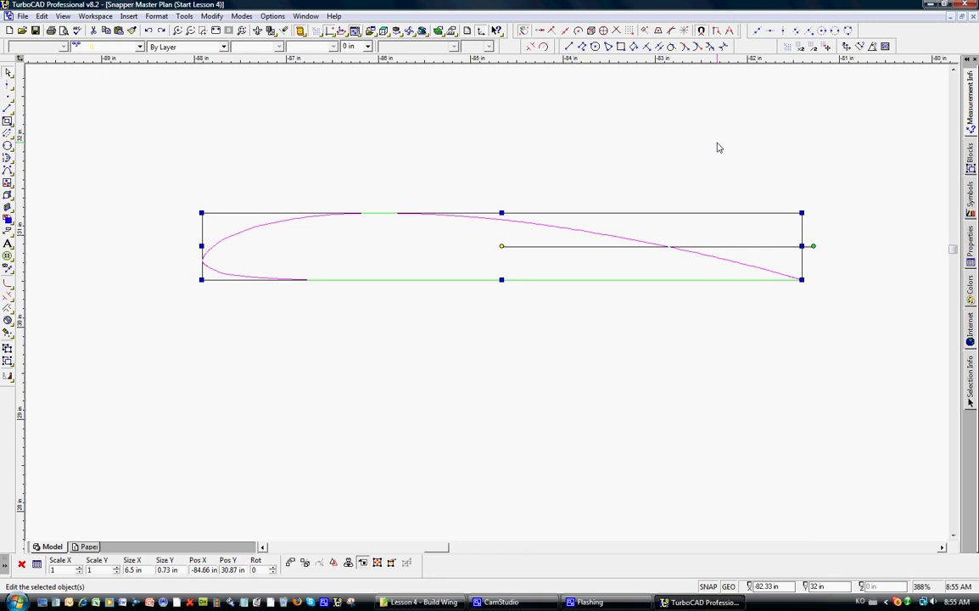
Try scaling the copied airfoil proportionally to about 4.58 by 0.51 in, undo it and deselect the airfoil
{"action": "left_click", "coordinate": [802, 213]}
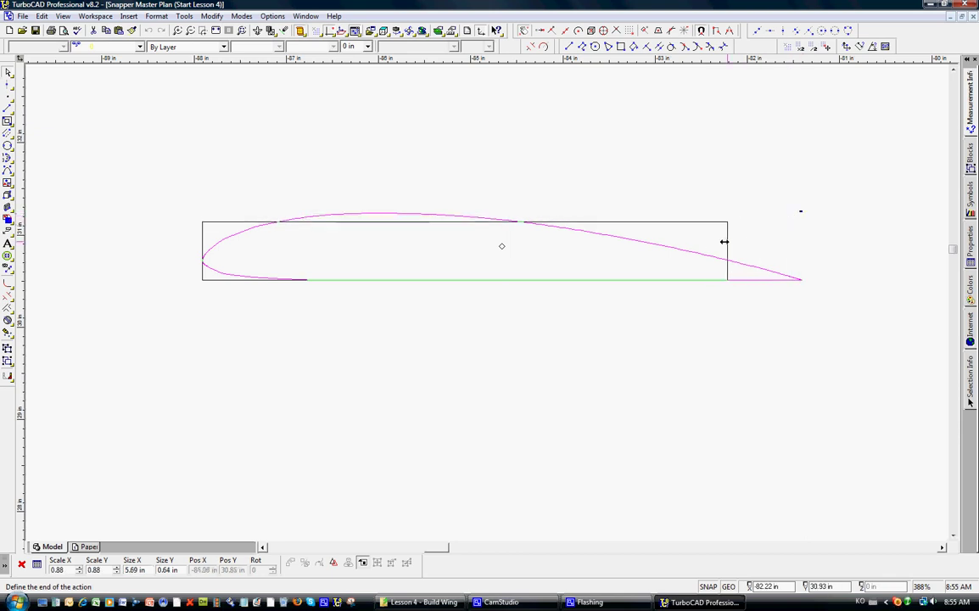
{"action": "left_click", "coordinate": [624, 266]}
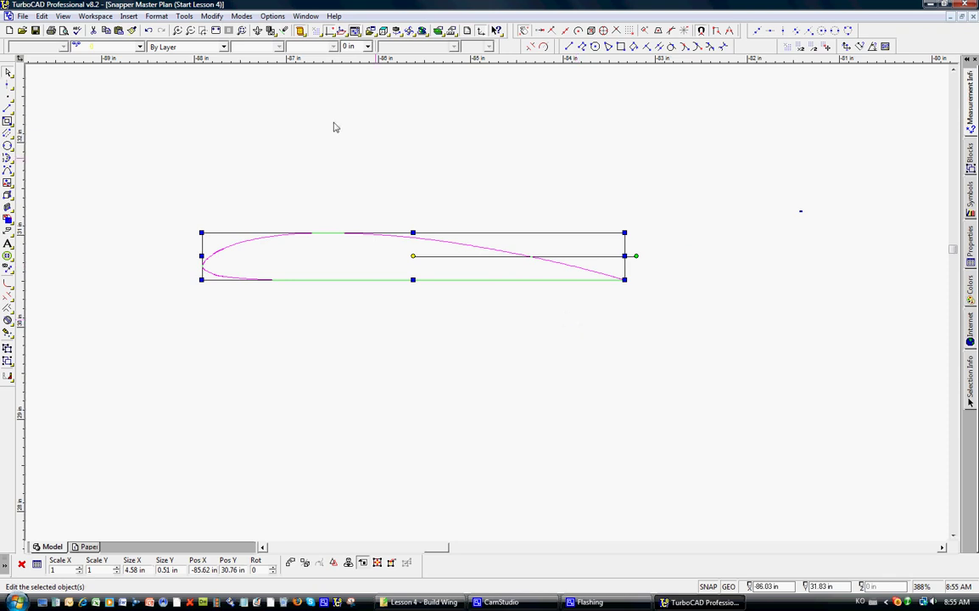
{"action": "left_click", "coordinate": [148, 31]}
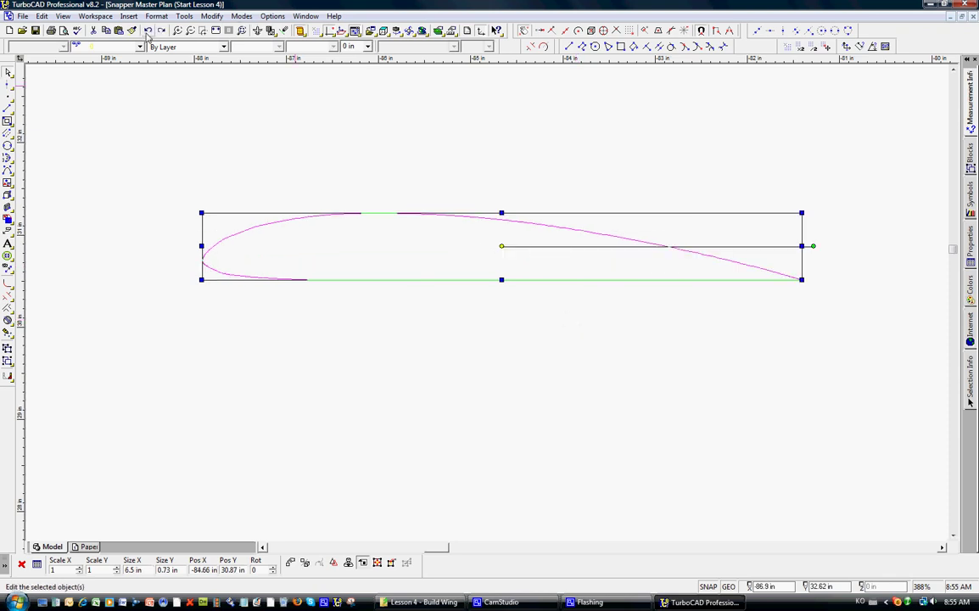
{"action": "left_click", "coordinate": [170, 106]}
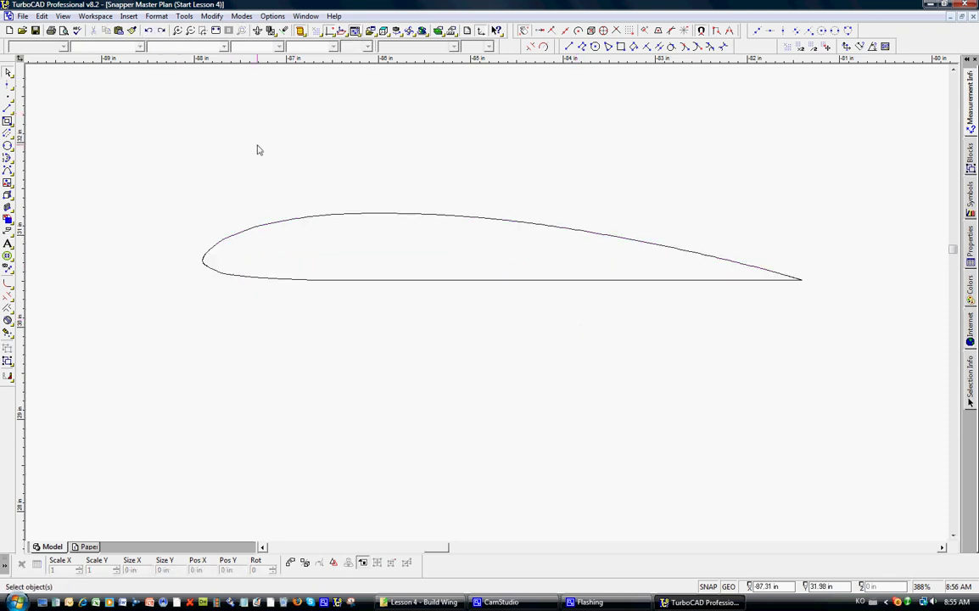
Draw a line parallel to the wing panel's right edge, offset 1 in inside the outline
{"action": "scroll", "coordinate": [487, 307], "scroll_direction": "down", "scroll_amount": 5}
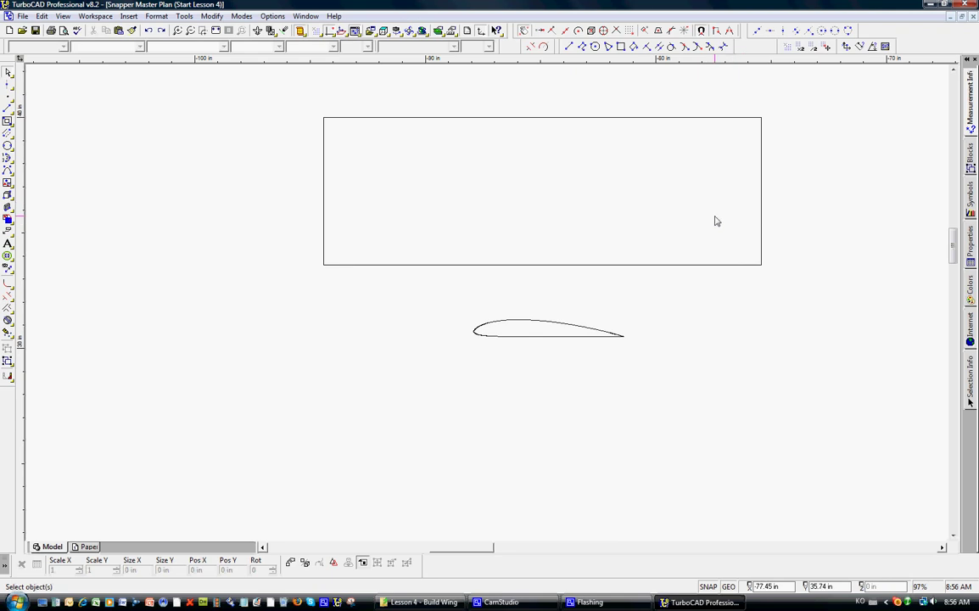
{"action": "left_click", "coordinate": [187, 31]}
{"action": "left_click", "coordinate": [308, 111]}
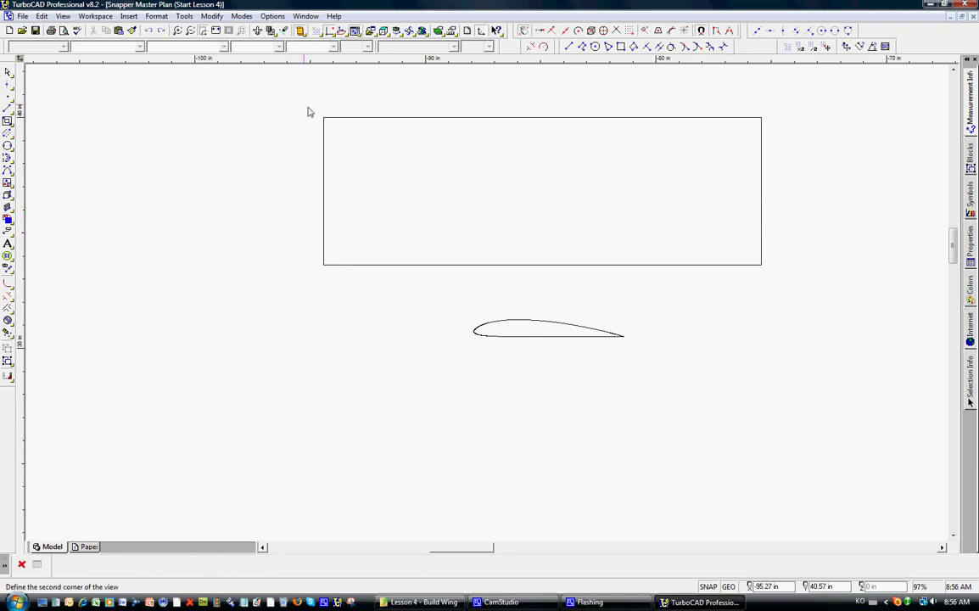
{"action": "left_click", "coordinate": [780, 292]}
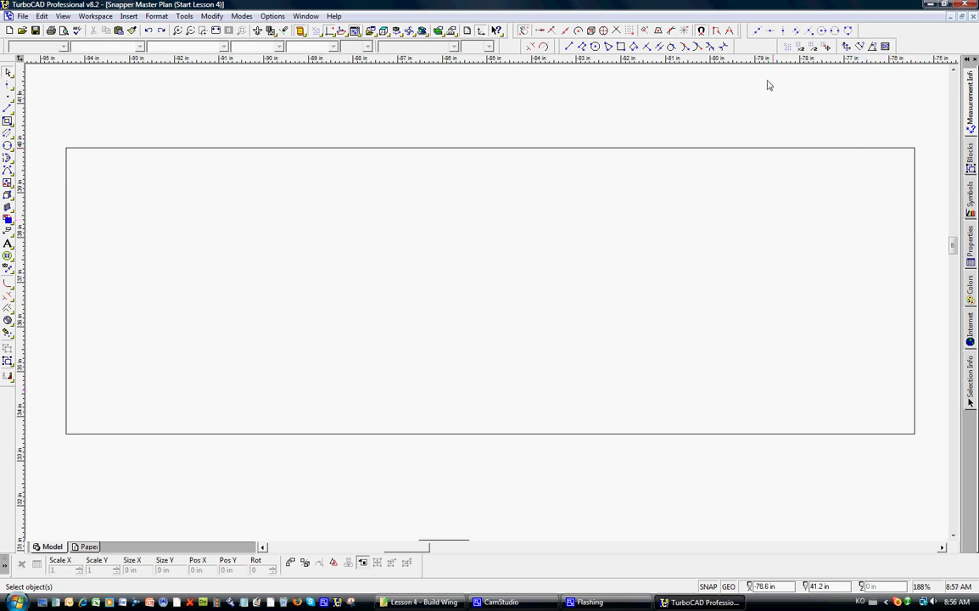
{"action": "left_click", "coordinate": [660, 46]}
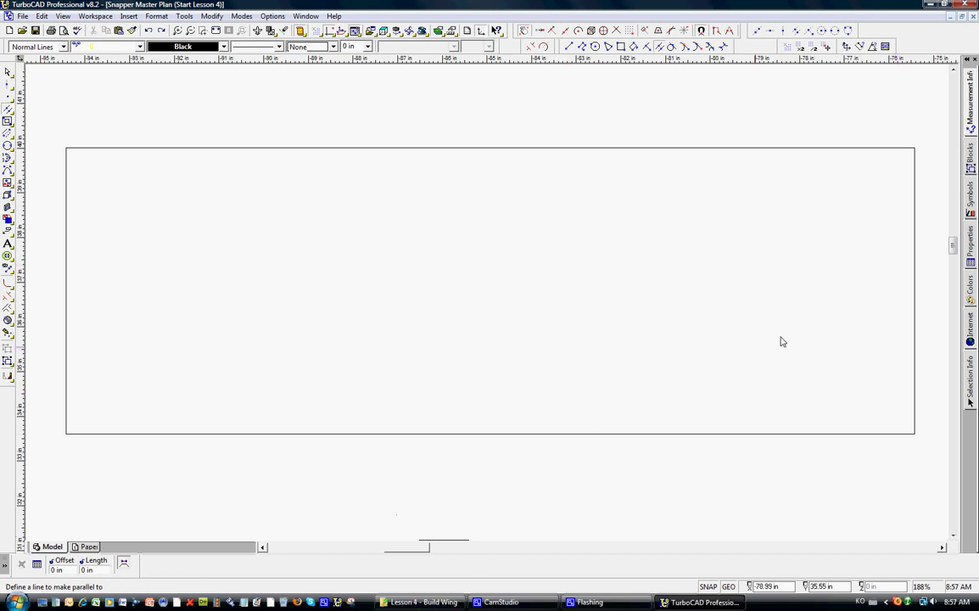
{"action": "left_click", "coordinate": [915, 272]}
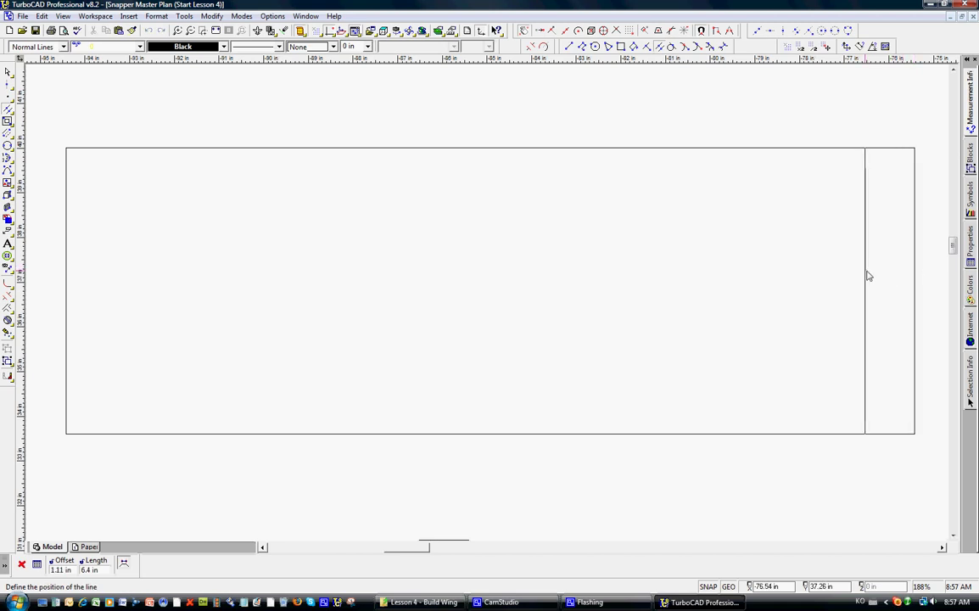
{"action": "type", "text": "1.5"}
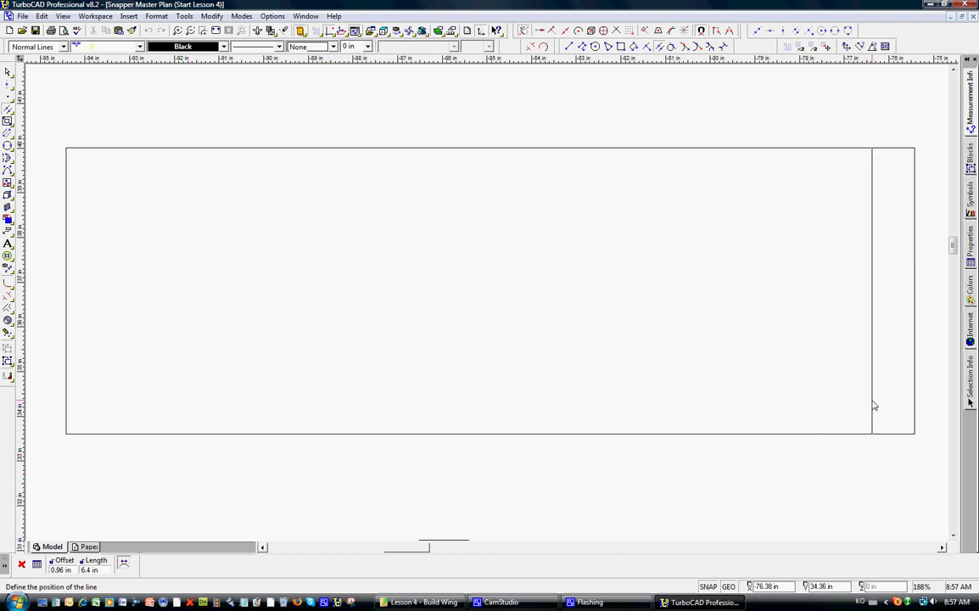
{"action": "key", "text": "Tab"}
{"action": "type", "text": "1"}
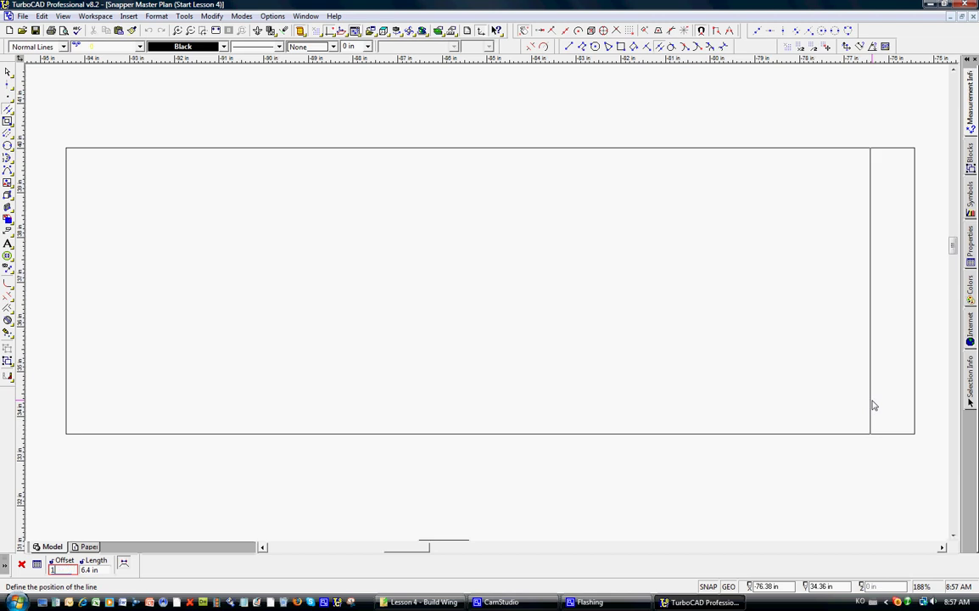
{"action": "key", "text": "Return"}
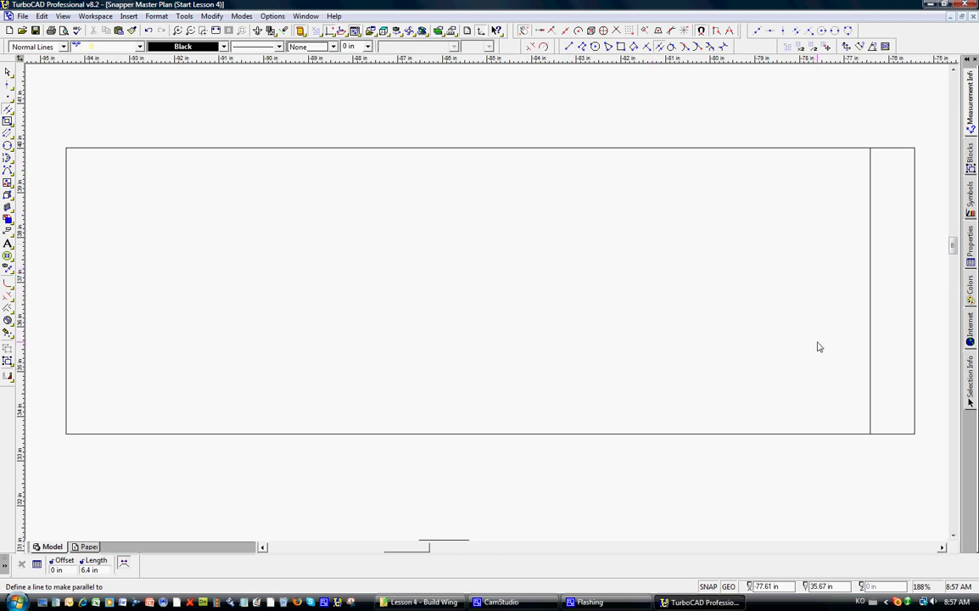
Draw a second parallel line in the wing panel, offset 4.5 in to the left of the first one
{"action": "left_click", "coordinate": [660, 49]}
{"action": "left_click", "coordinate": [870, 275]}
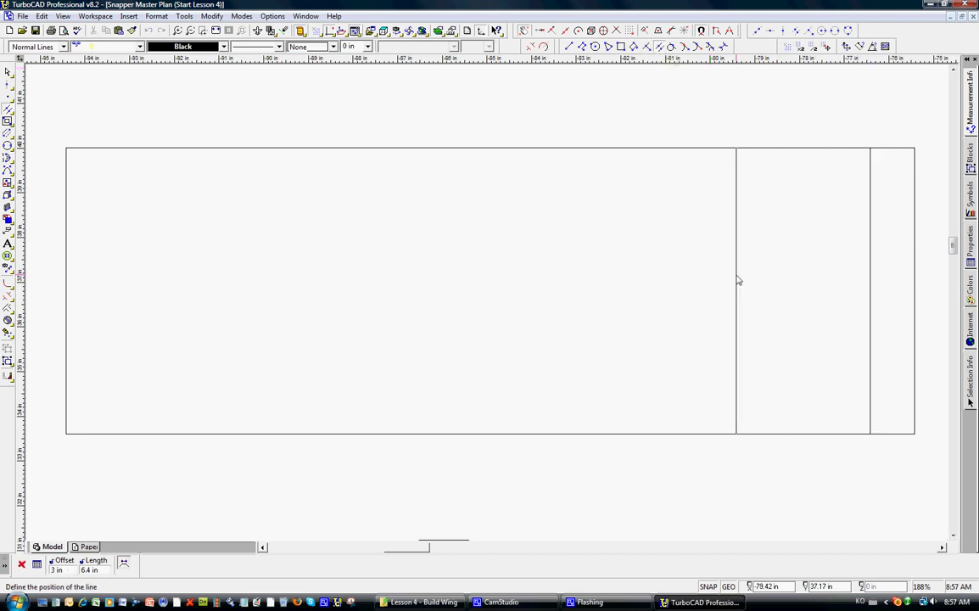
{"action": "key", "text": "Tab"}
{"action": "type", "text": "4.5"}
{"action": "key", "text": "Return"}
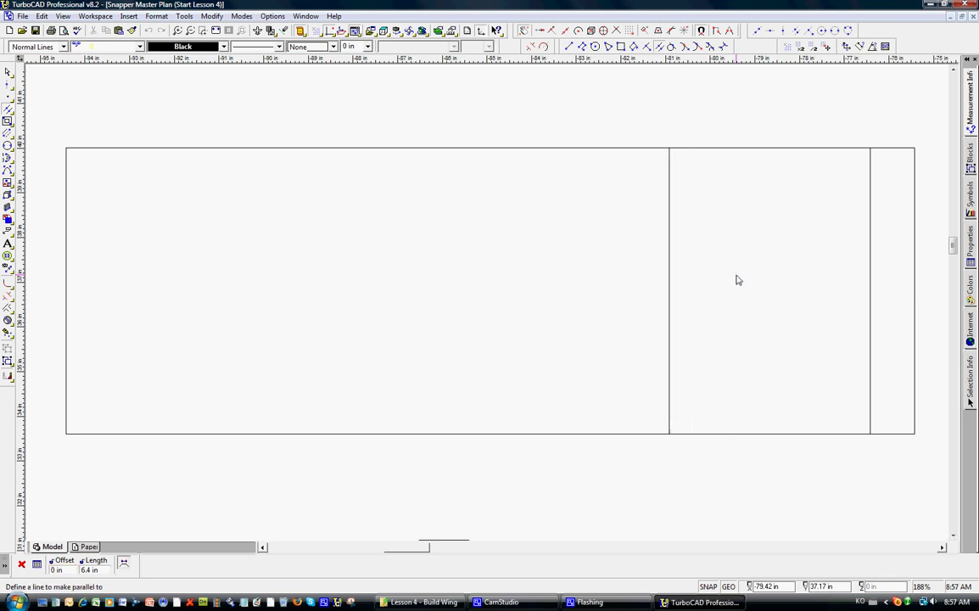
Draw a third parallel line in the wing panel, offset 4.5 in to the left of the second one
{"action": "left_click", "coordinate": [670, 268]}
{"action": "key", "text": "Tab"}
{"action": "type", "text": "4"}
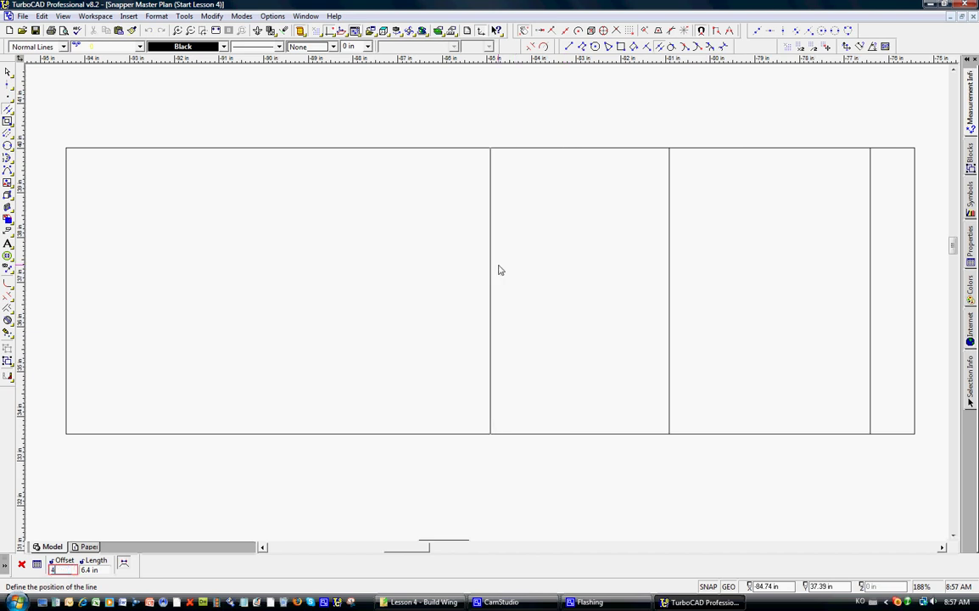
{"action": "type", "text": ".5"}
{"action": "key", "text": "Return"}
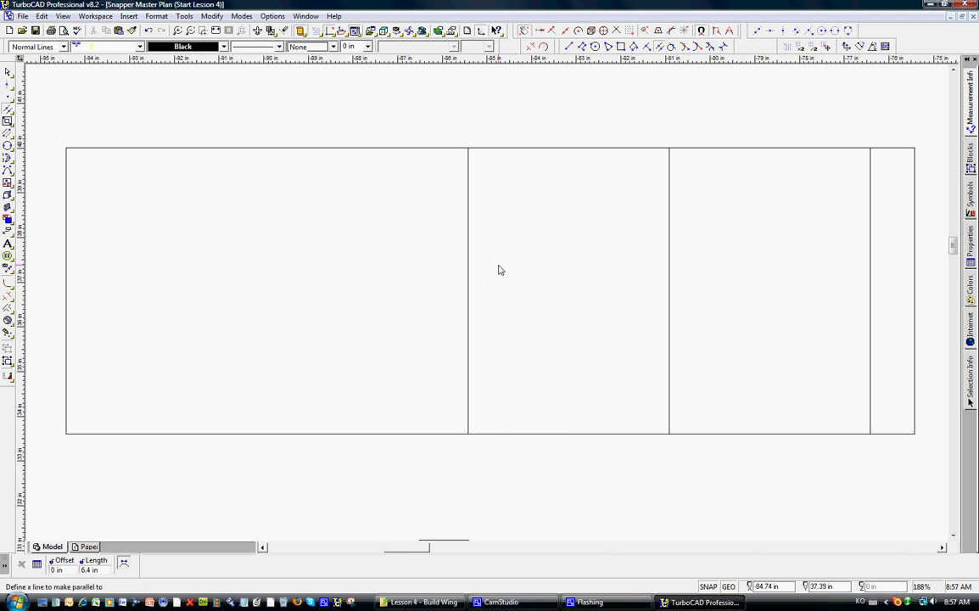
Draw a fourth parallel line in the wing panel, offset 4.5 in to the left of the third one
{"action": "left_click", "coordinate": [469, 263]}
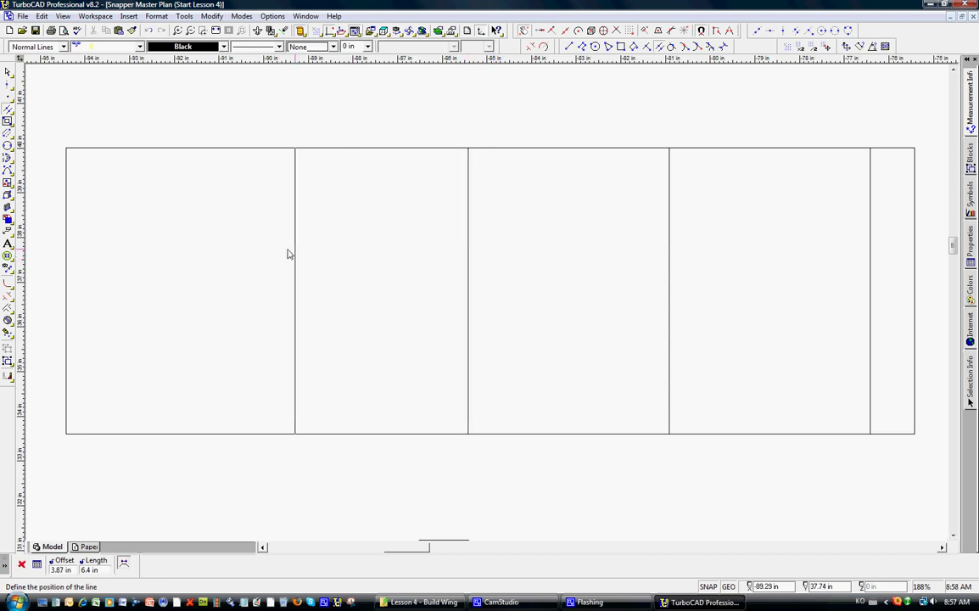
{"action": "key", "text": "Tab"}
{"action": "type", "text": "4"}
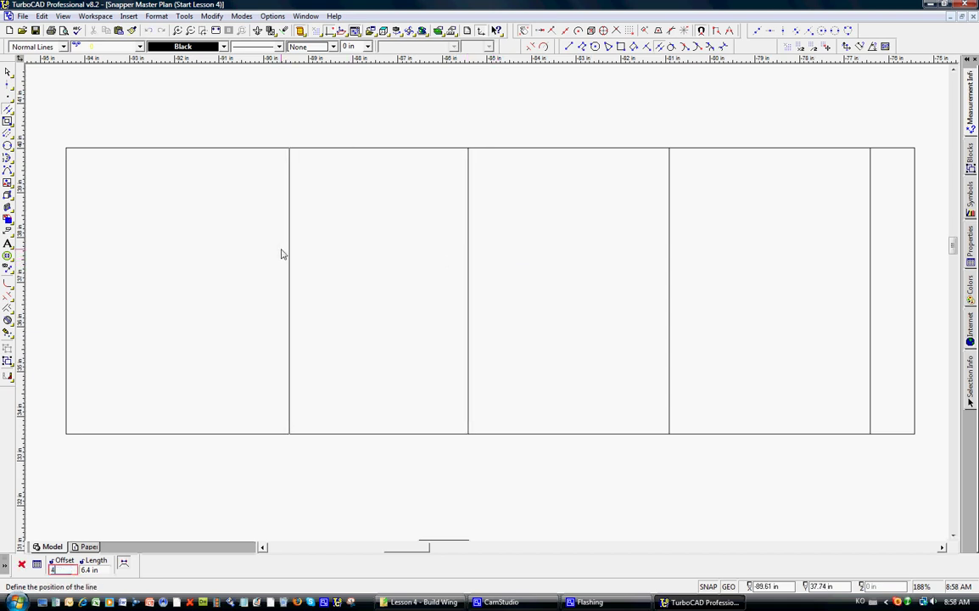
{"action": "type", "text": ".5"}
{"action": "key", "text": "Return"}
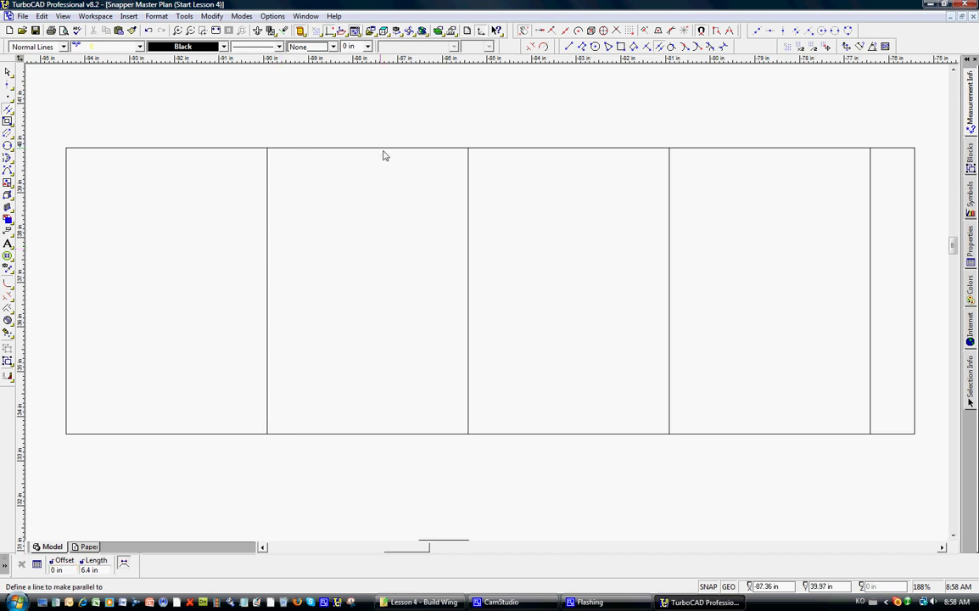
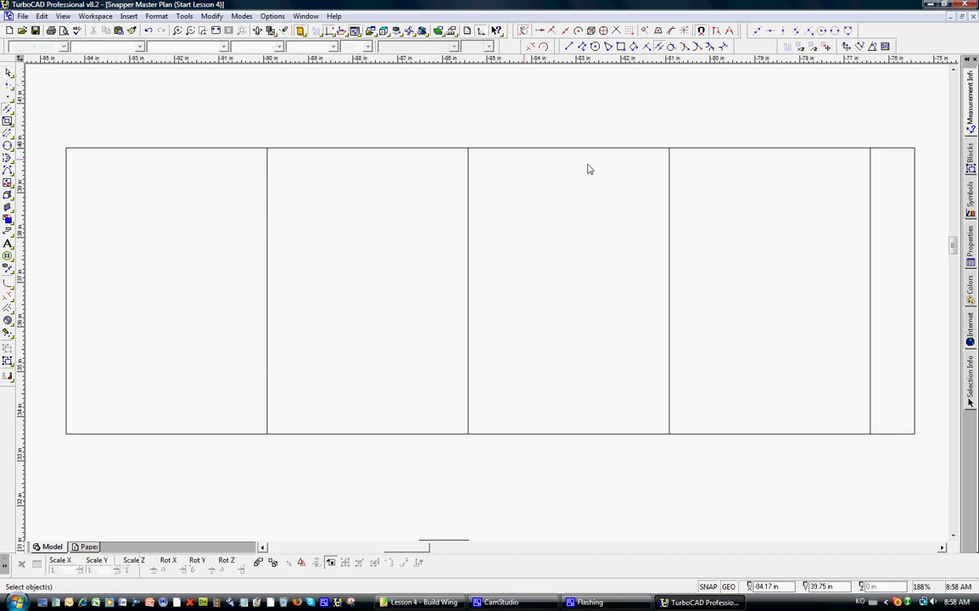
Delete the line forming the wing panel's right edge
{"action": "left_click", "coordinate": [915, 250]}
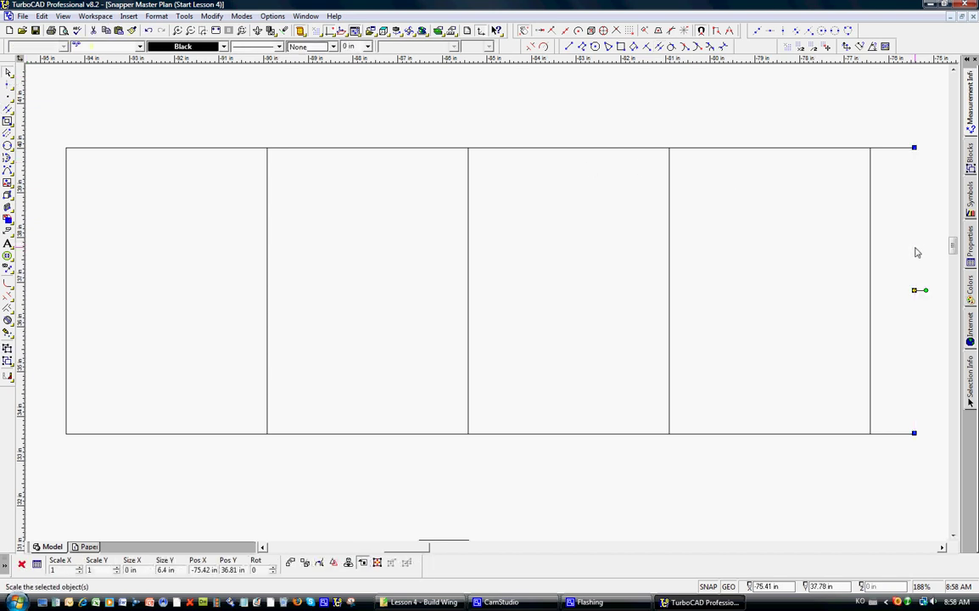
{"action": "key", "text": "Escape"}
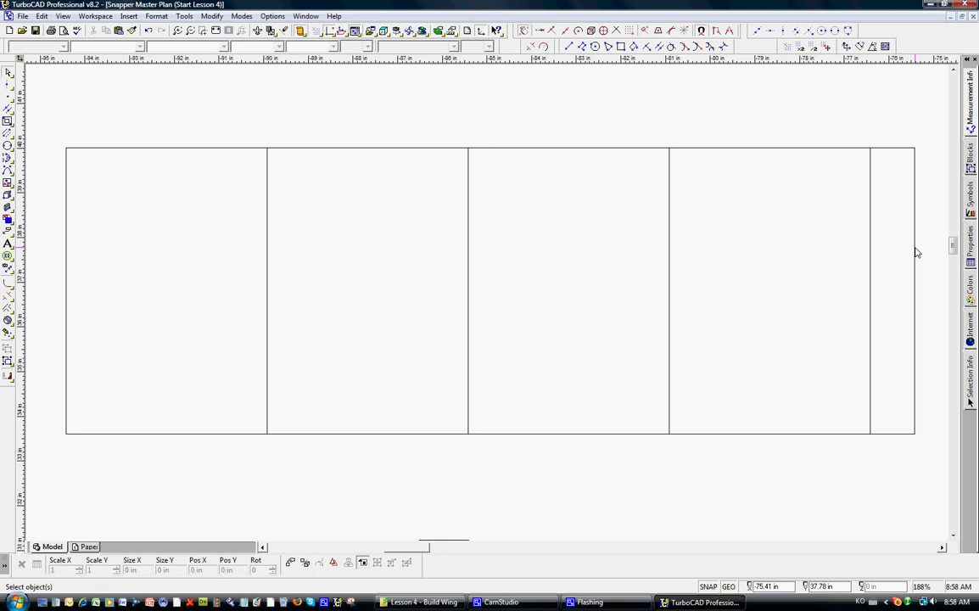
{"action": "left_click", "coordinate": [914, 252]}
{"action": "key", "text": "Delete"}
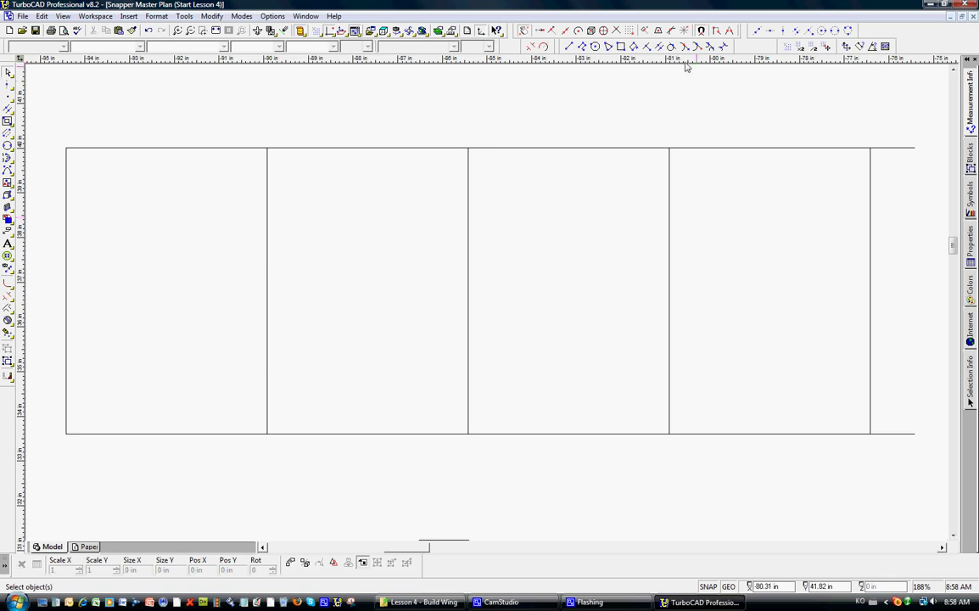
Draw a parallel line about 1/8 in to the right of the rightmost rib line to give that rib its thickness
{"action": "left_click", "coordinate": [659, 48]}
{"action": "left_click", "coordinate": [871, 235]}
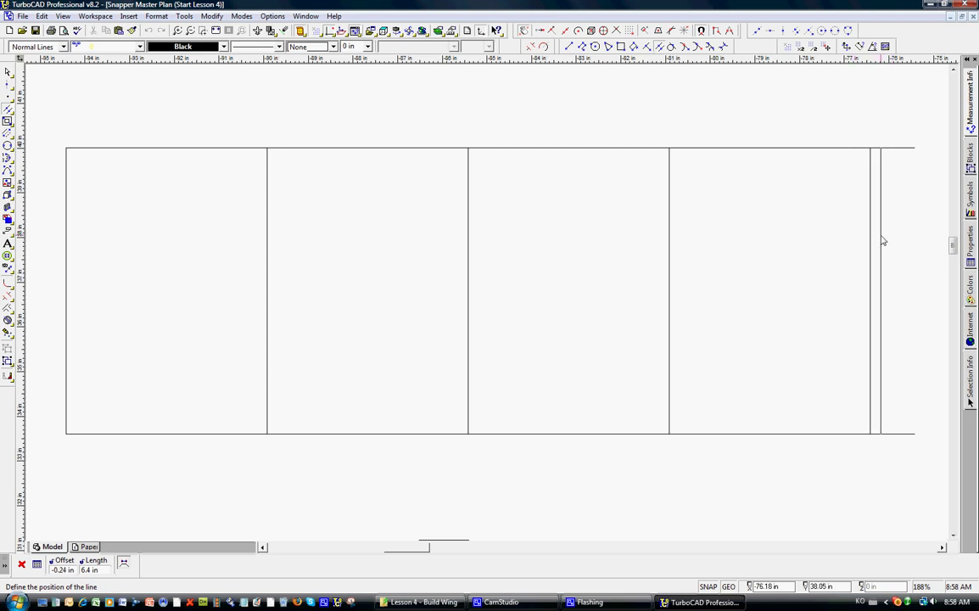
{"action": "key", "text": "Tab"}
{"action": "type", "text": "-"}
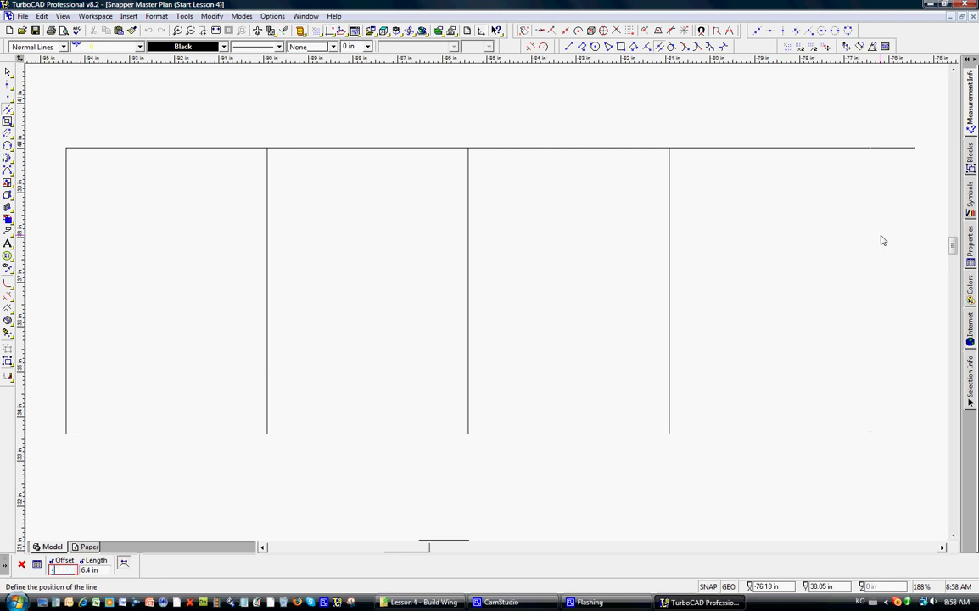
{"action": "type", "text": "1"}
{"action": "key", "text": "Return"}
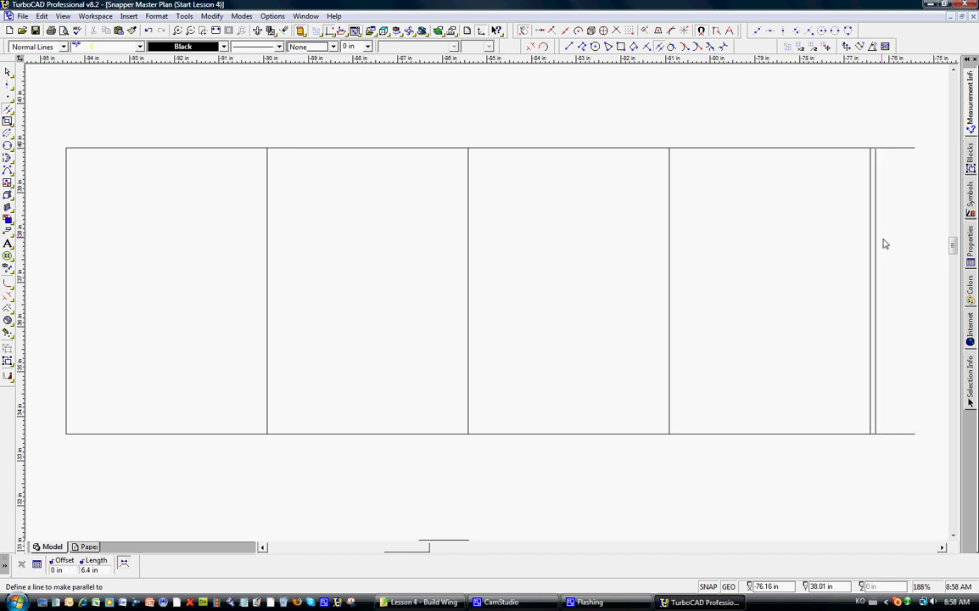
Draw a parallel line 1/16 in to the right of the second rib line from the right, using a -1/16 offset
{"action": "left_click", "coordinate": [670, 203]}
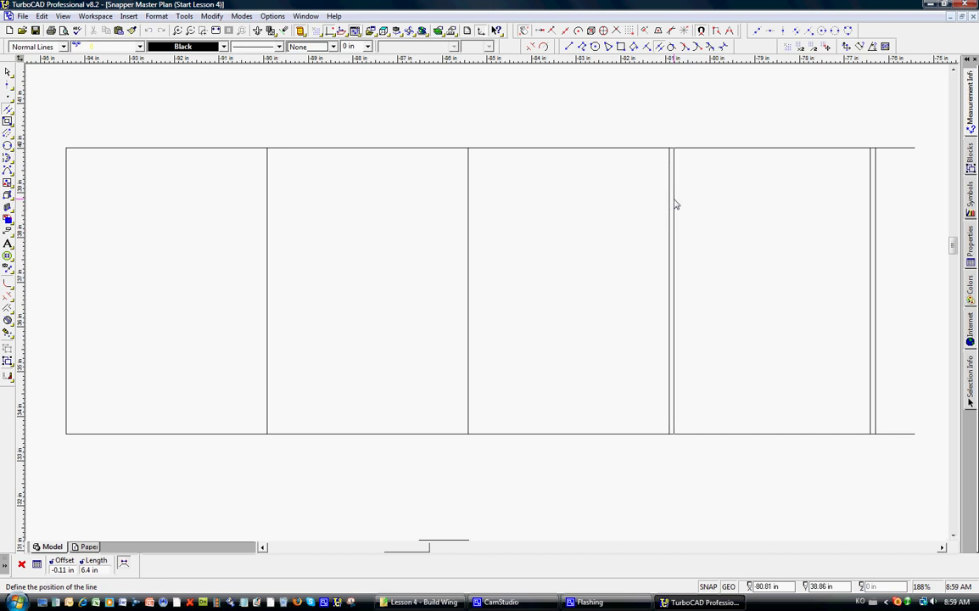
{"action": "key", "text": "Tab"}
{"action": "type", "text": "-"}
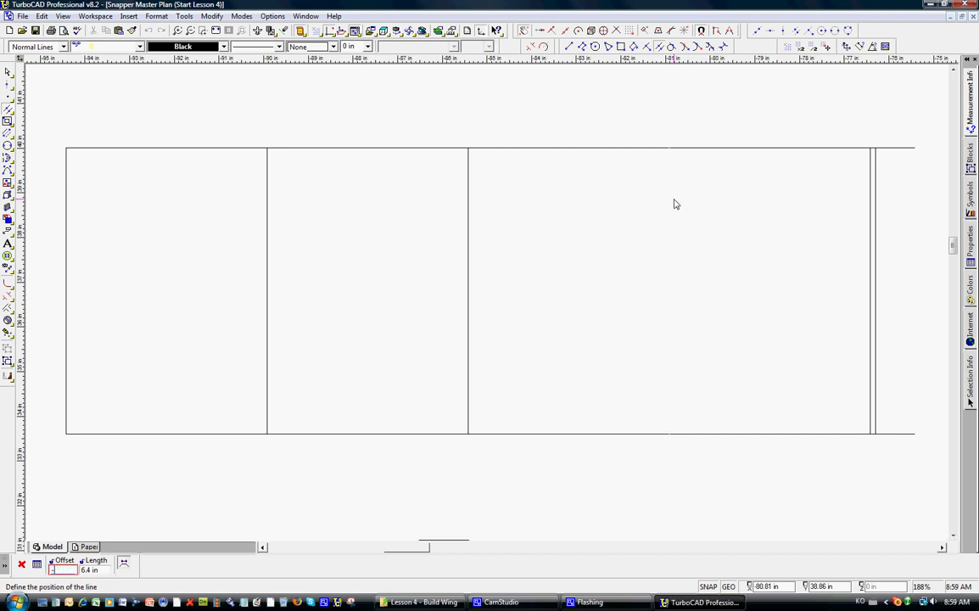
{"action": "type", "text": "1/16"}
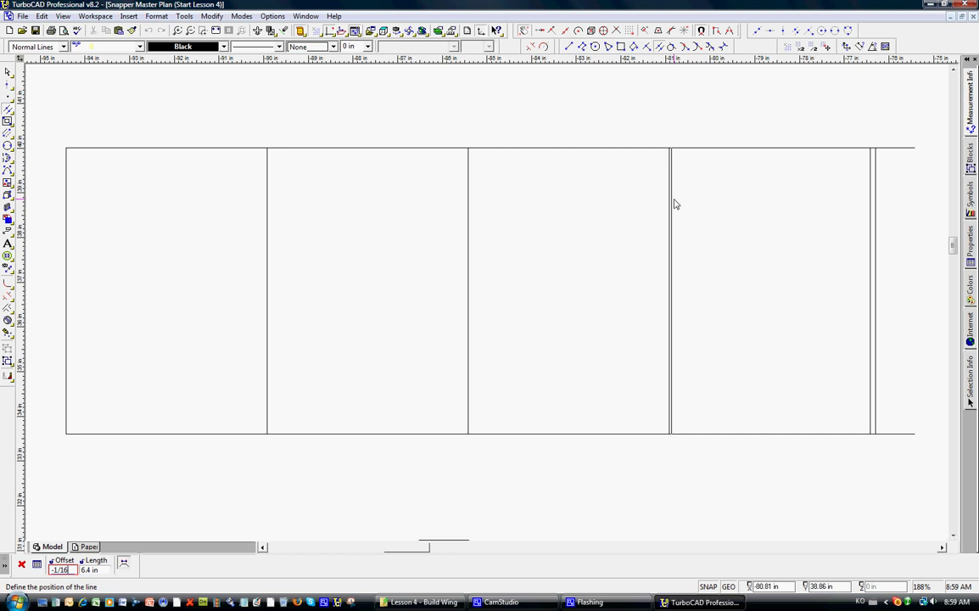
{"action": "key", "text": "Return"}
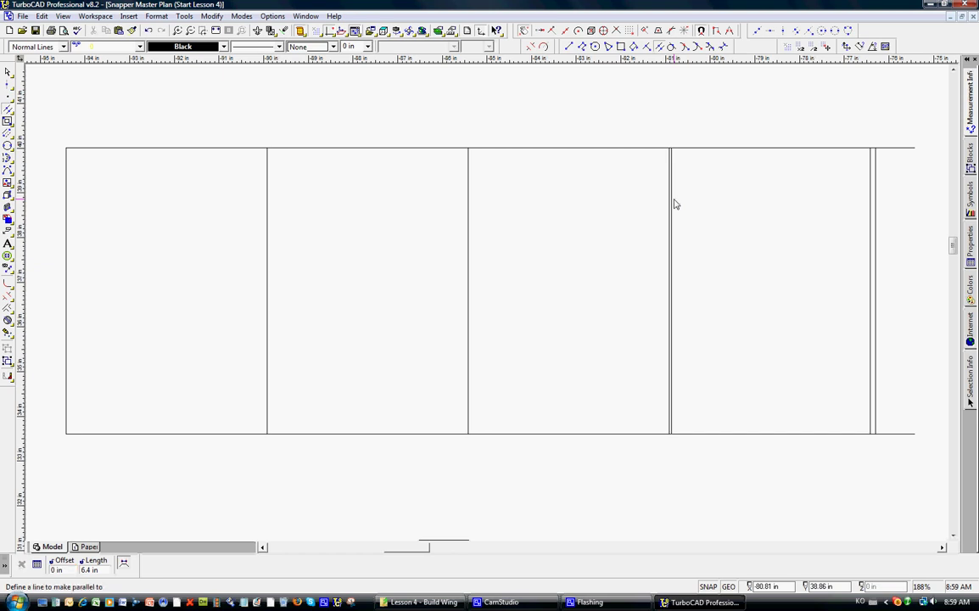
Draw a parallel line 1/16 in to the right of the third rib line from the right
{"action": "left_click", "coordinate": [470, 211]}
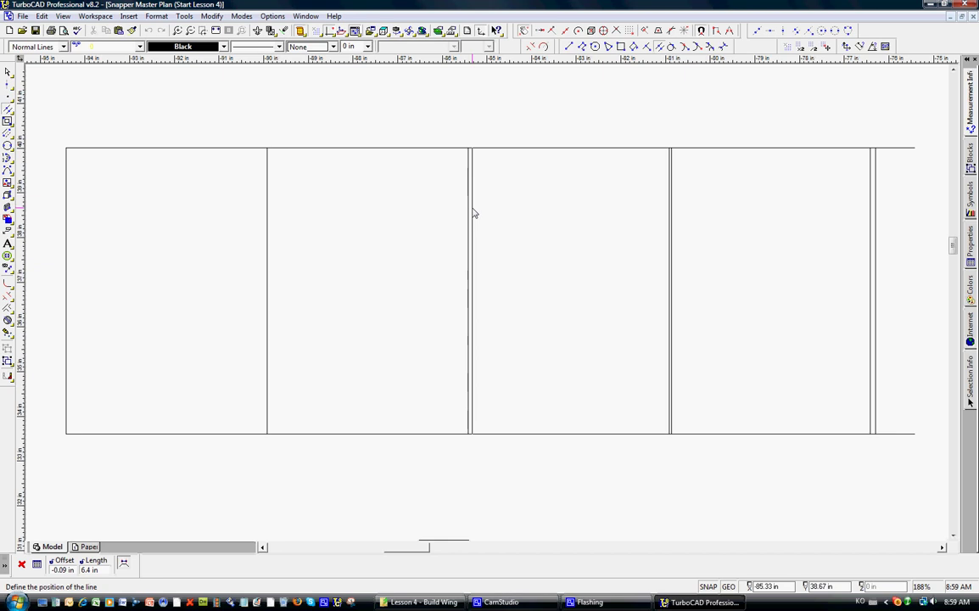
{"action": "key", "text": "Tab"}
{"action": "type", "text": "-1"}
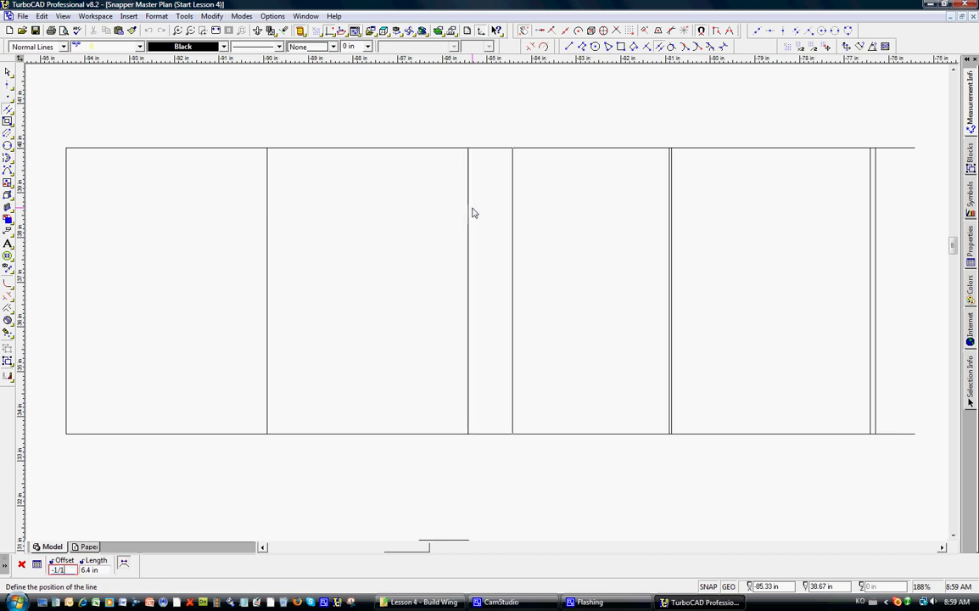
{"action": "left_click", "coordinate": [472, 212]}
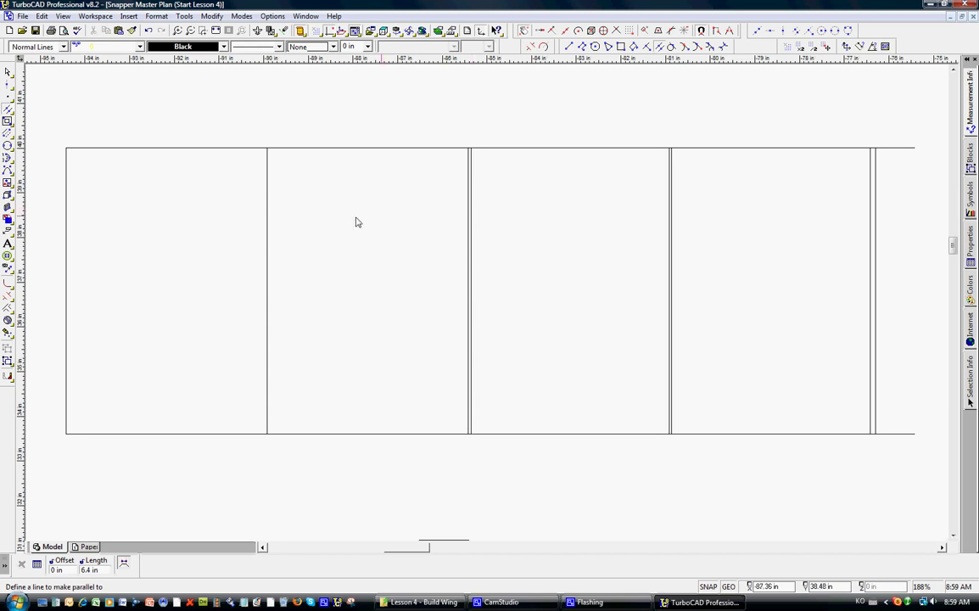
Draw a parallel line 1/16 in to the right of the fourth rib line from the right
{"action": "left_click", "coordinate": [268, 217]}
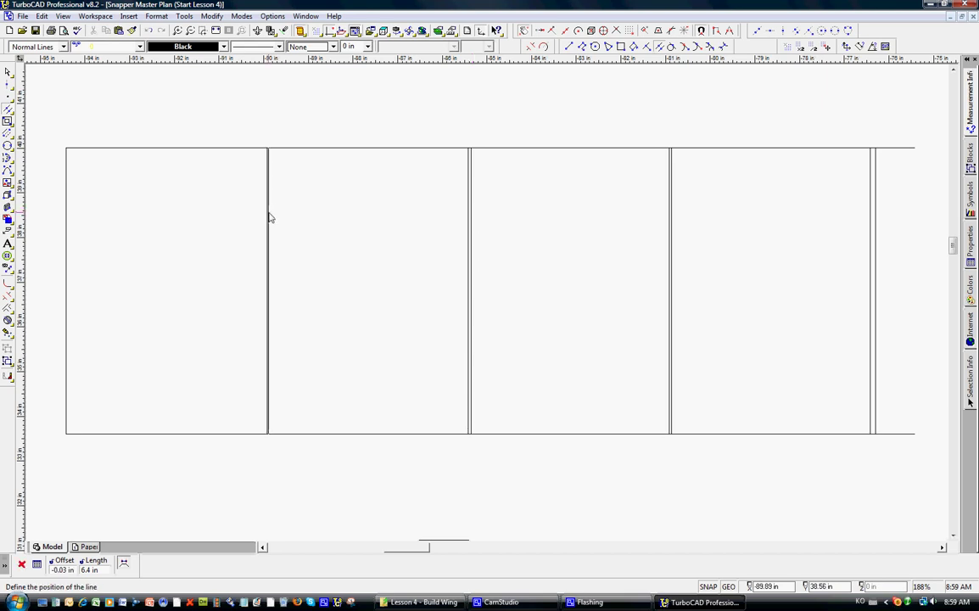
{"action": "key", "text": "Tab"}
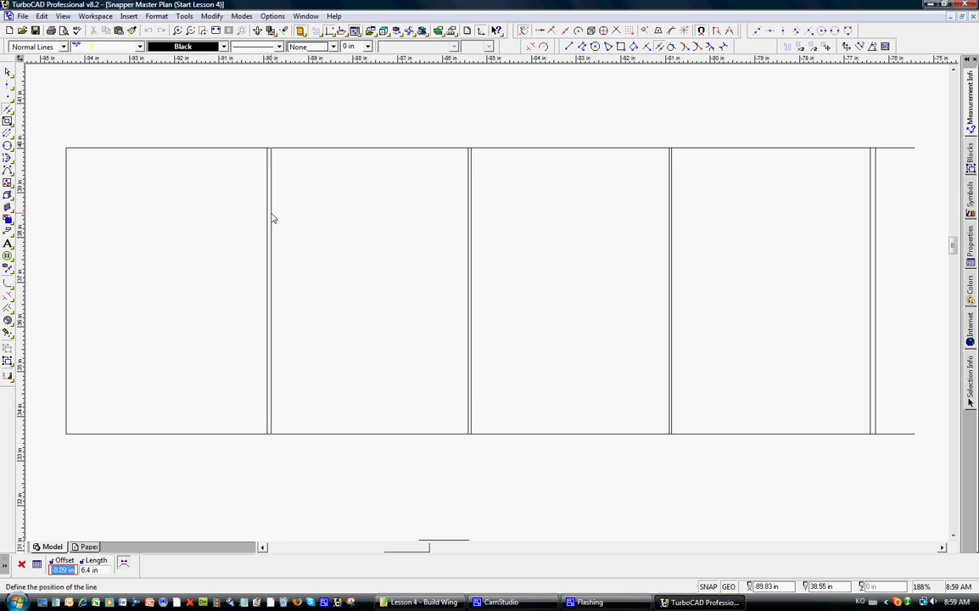
{"action": "type", "text": "-7/8"}
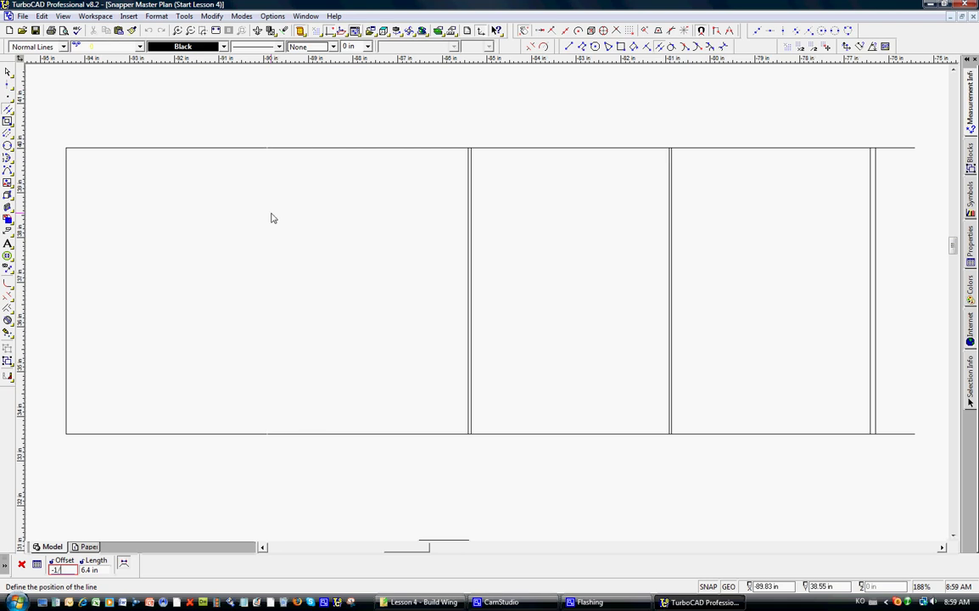
{"action": "left_click", "coordinate": [272, 218]}
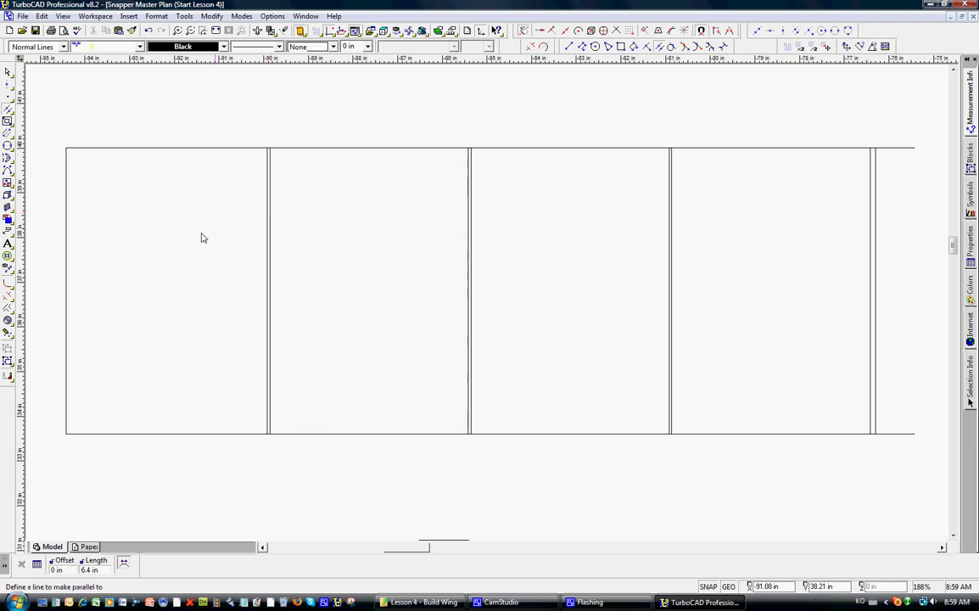
Draw a line parallel to the wing panel's left edge, about 1/8 in inside the outline
{"action": "left_click", "coordinate": [67, 230]}
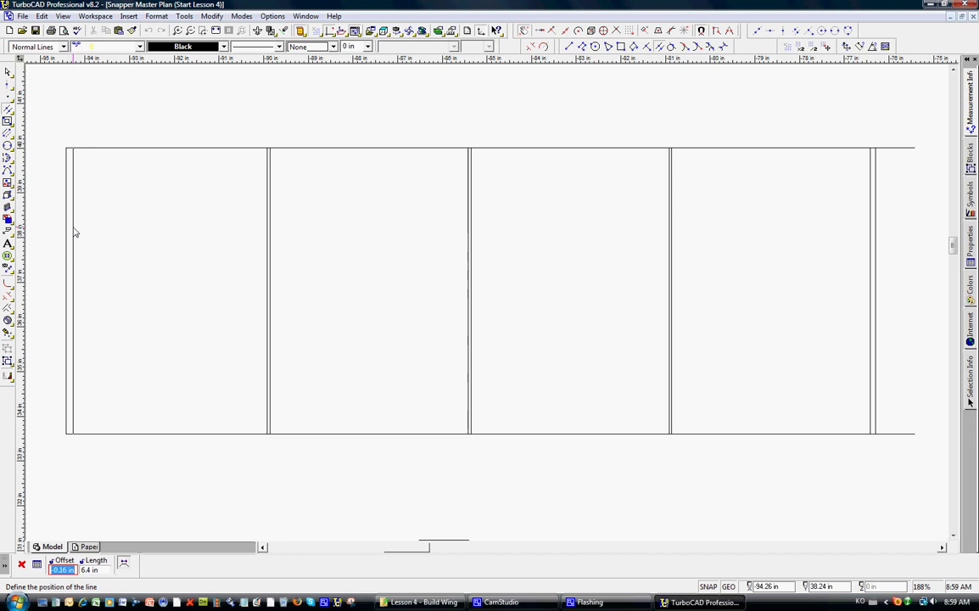
{"action": "type", "text": "-"}
{"action": "type", "text": ".1"}
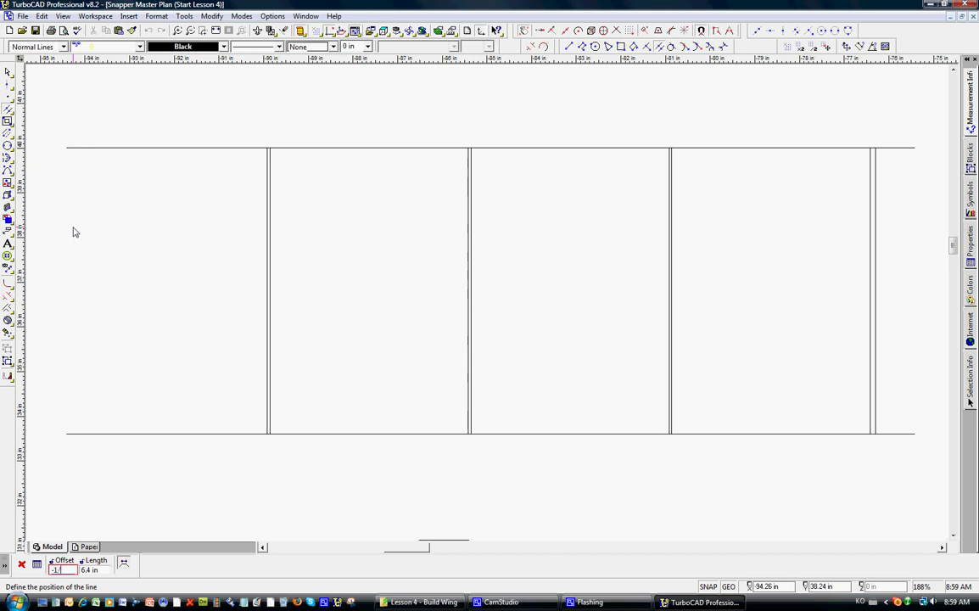
{"action": "key", "text": "Return"}
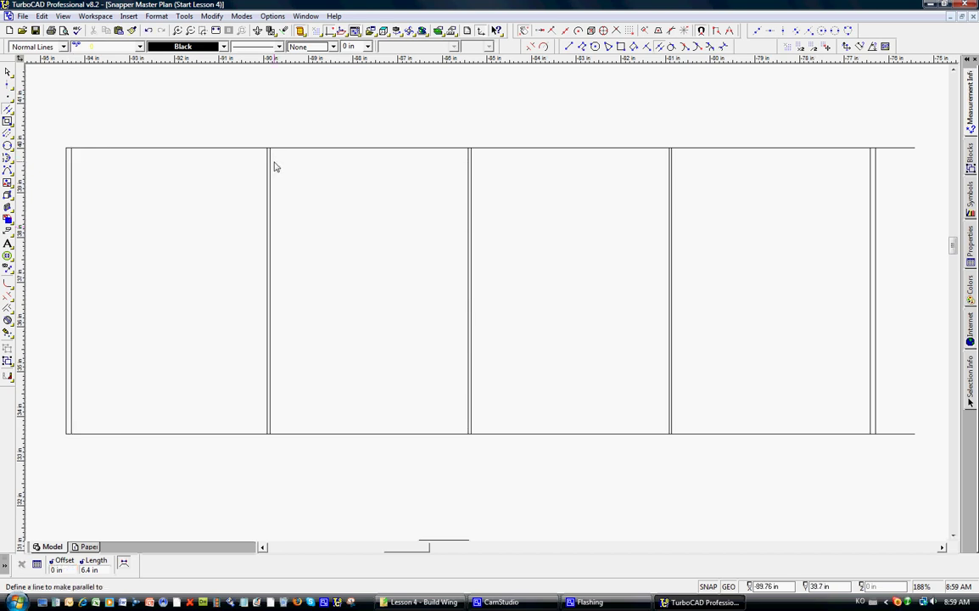
Draw a line parallel to the wing panel's top edge, 1/8 in inside the outline with a -1/8 offset
{"action": "left_click", "coordinate": [357, 151]}
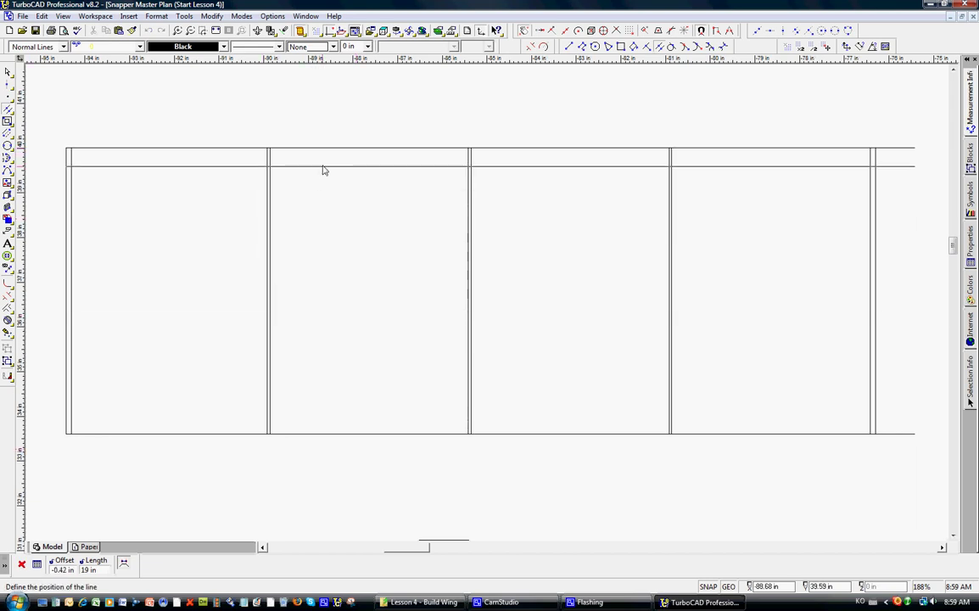
{"action": "key", "text": "Tab"}
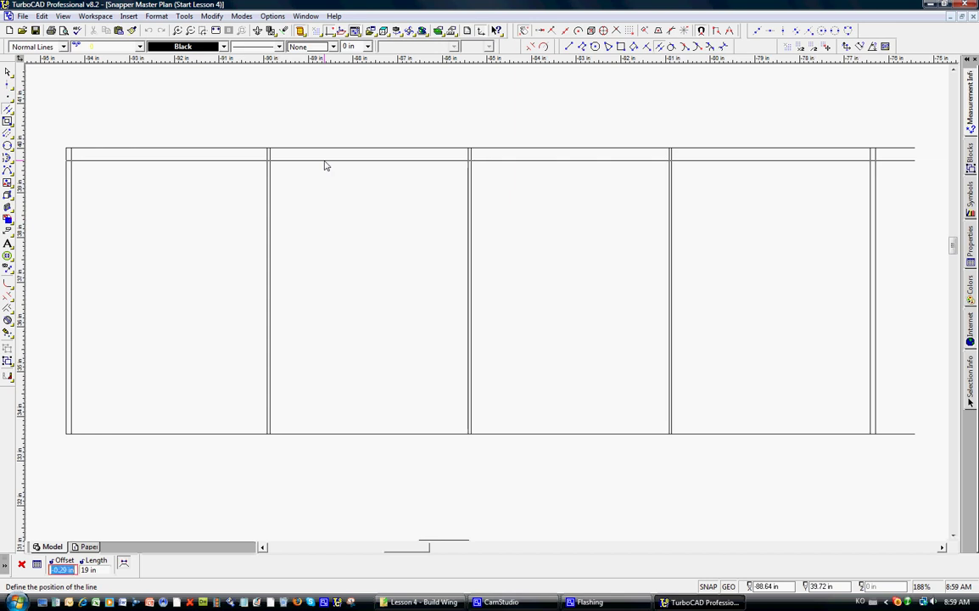
{"action": "type", "text": "-1/8"}
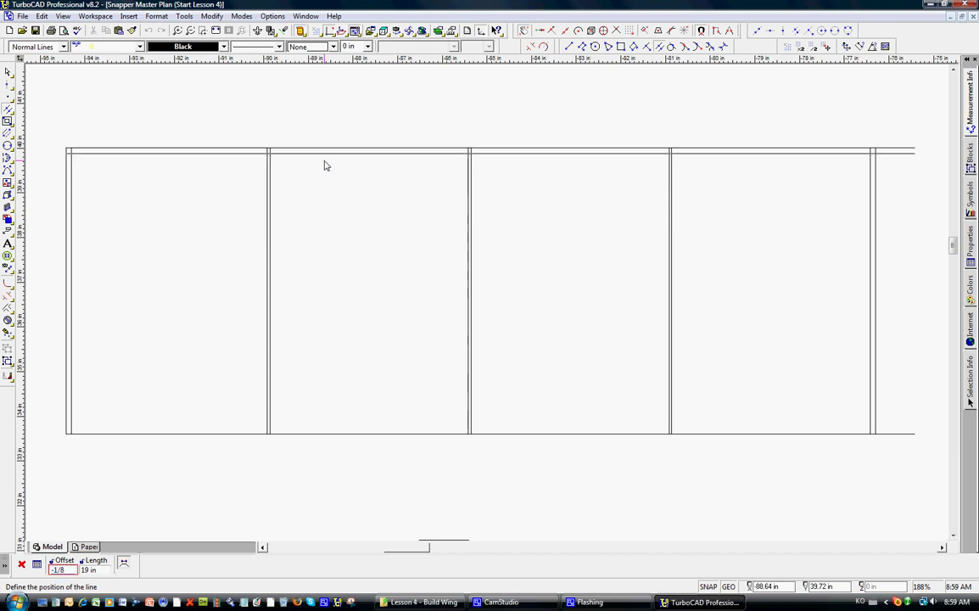
{"action": "key", "text": "Return"}
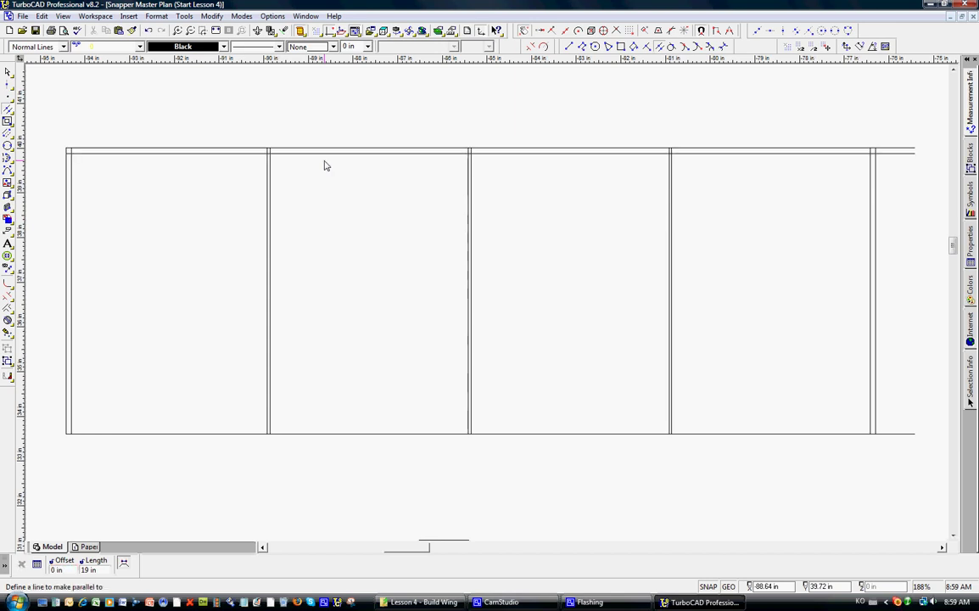
Draw a line parallel to the wing panel's bottom edge, offset 0.5 in inside the outline
{"action": "left_click", "coordinate": [367, 436]}
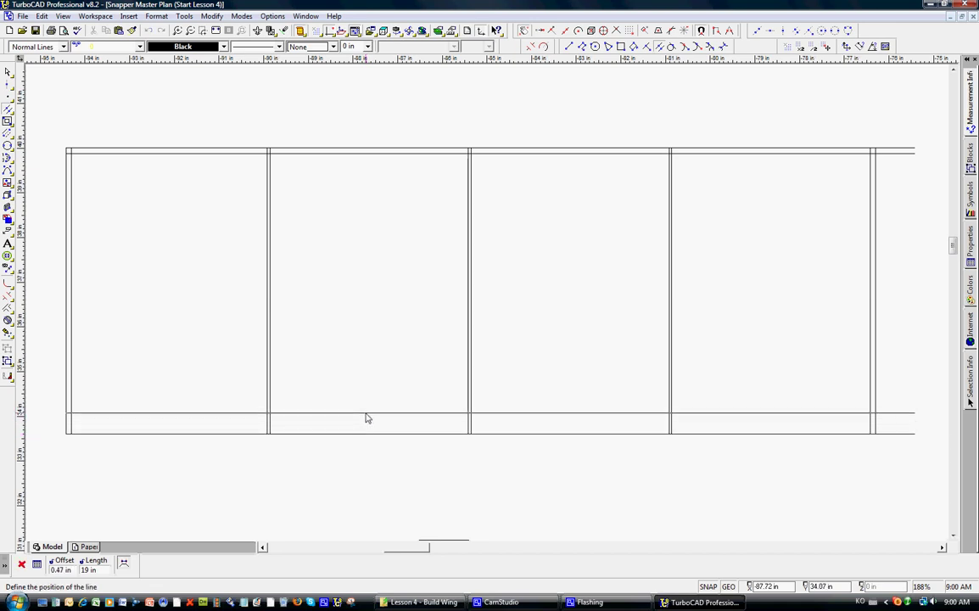
{"action": "key", "text": "Tab"}
{"action": "type", "text": "0"}
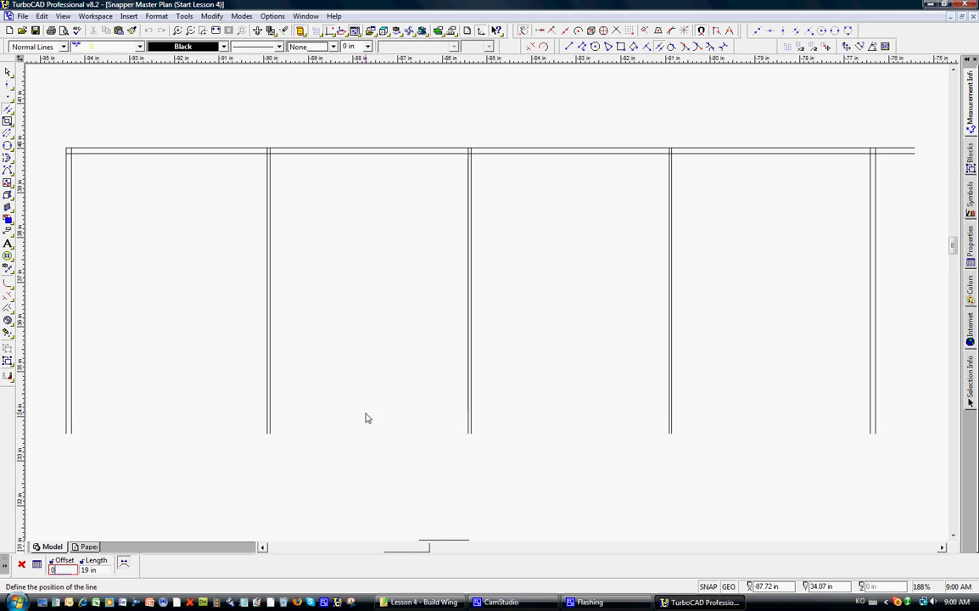
{"action": "type", "text": ".5"}
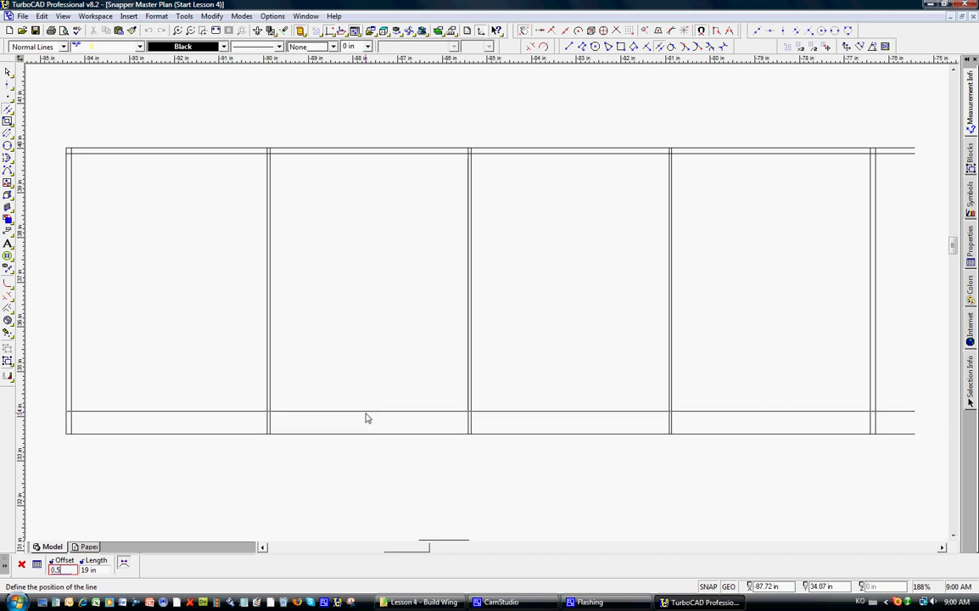
{"action": "key", "text": "Return"}
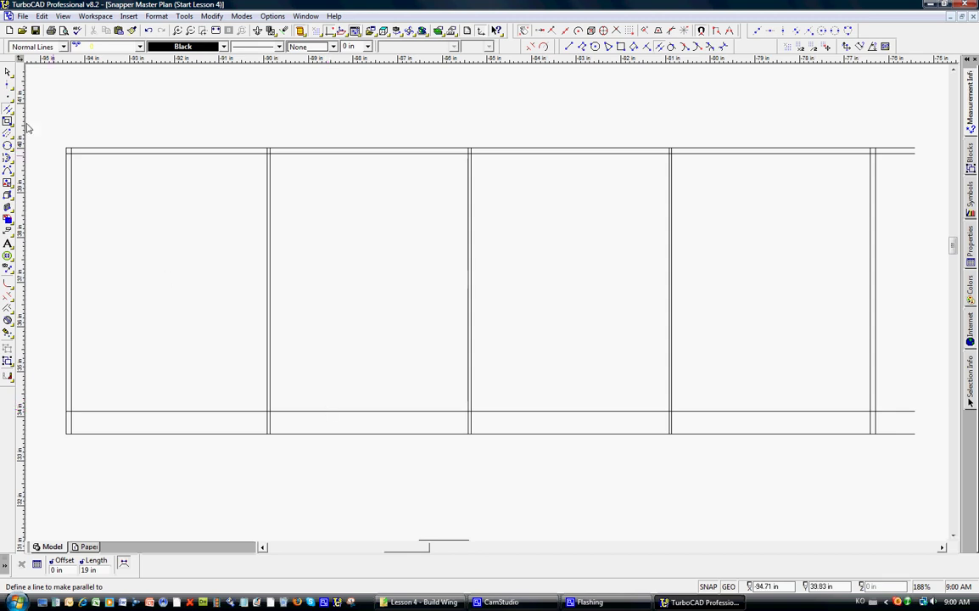
{"action": "left_click", "coordinate": [660, 47]}
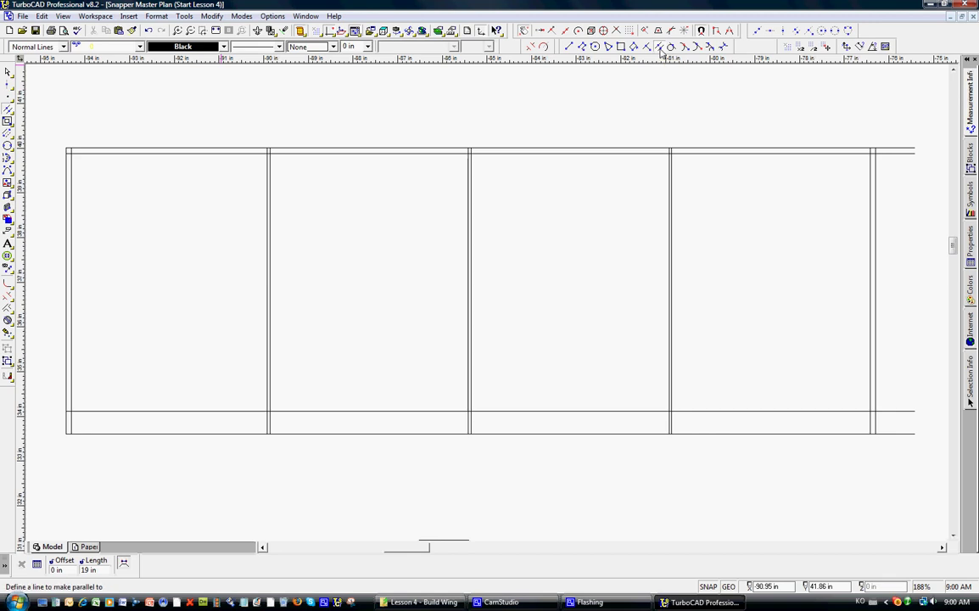
Draw a line parallel to the inner trailing-edge line, 4 in above it, and a second parallel line 1/16 in above that
{"action": "left_click", "coordinate": [597, 412]}
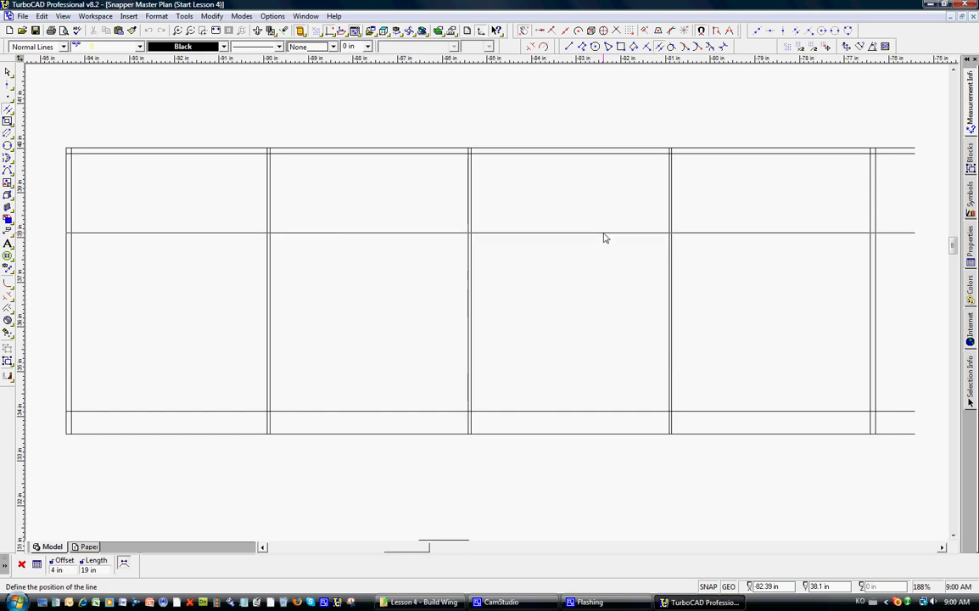
{"action": "left_click", "coordinate": [604, 238]}
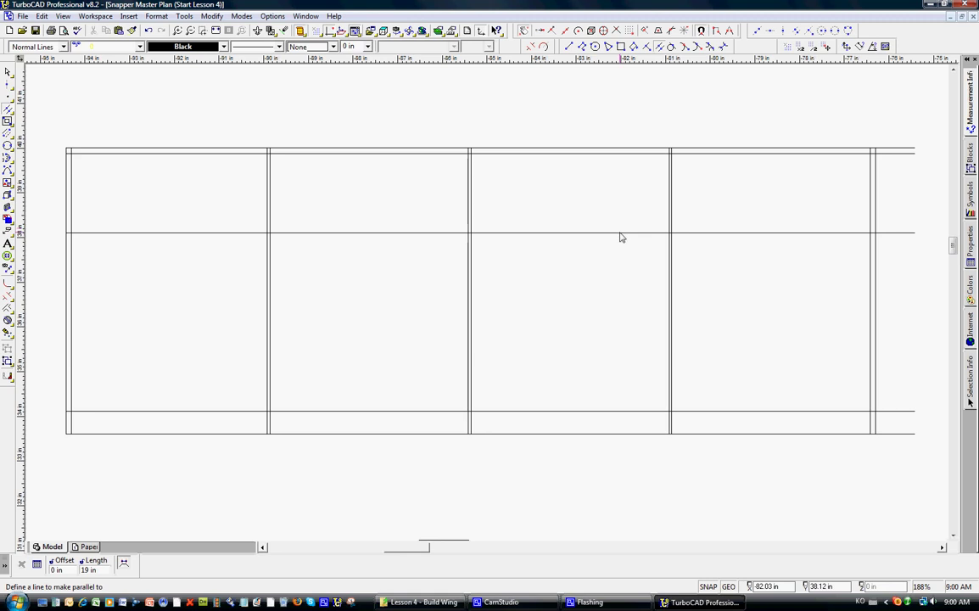
{"action": "left_click", "coordinate": [620, 236]}
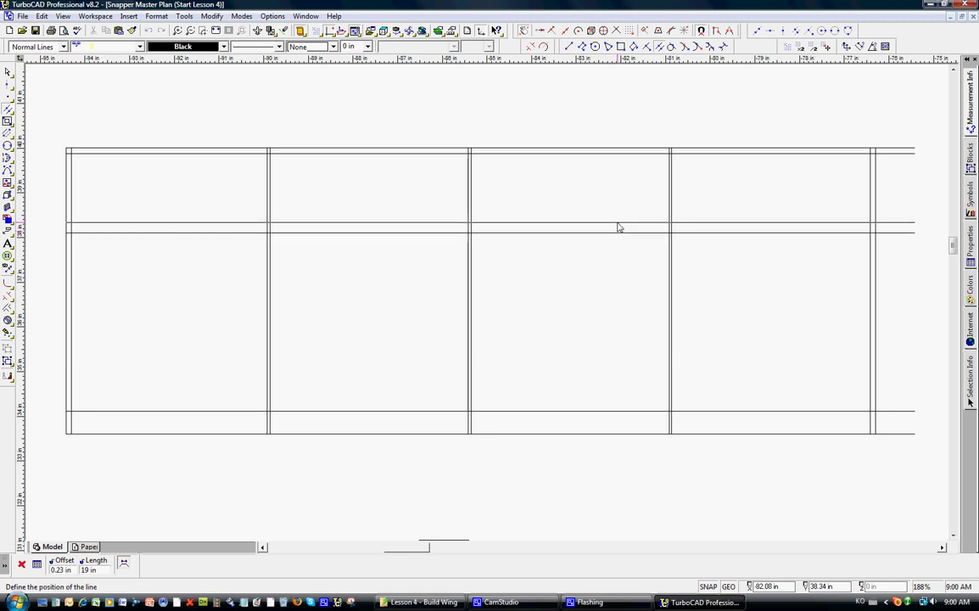
{"action": "key", "text": "Tab"}
{"action": "type", "text": "1/16"}
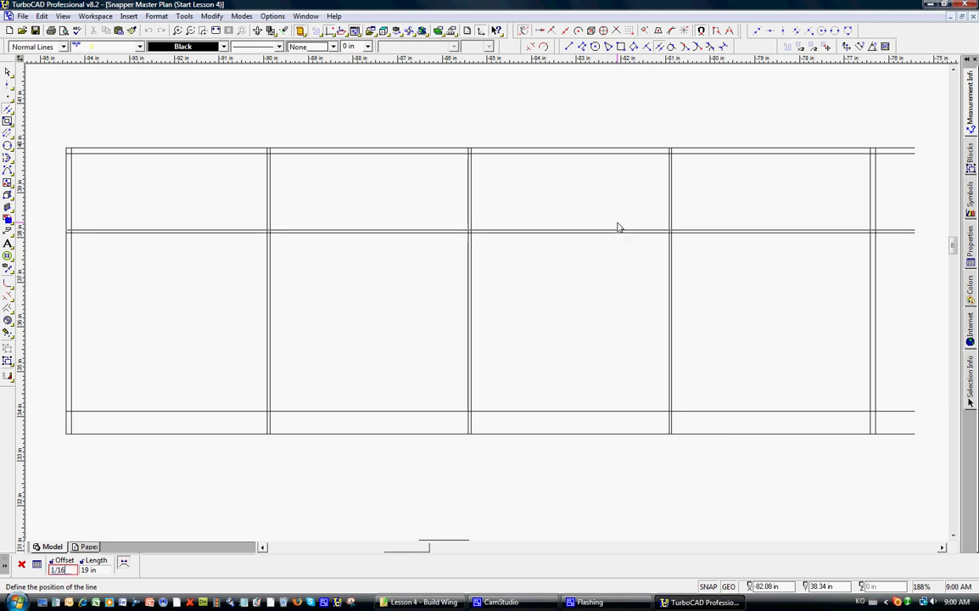
{"action": "key", "text": "Return"}
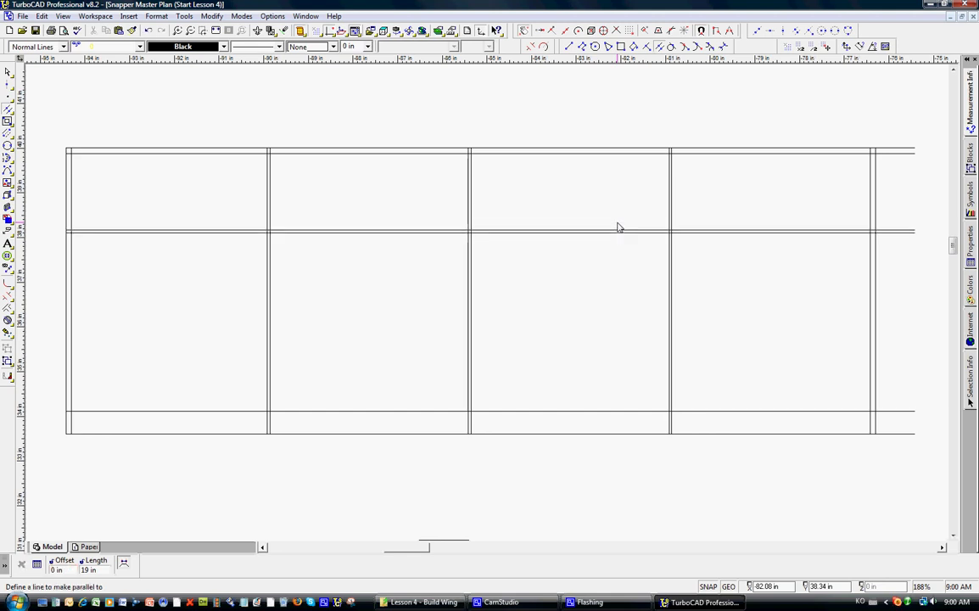
{"action": "left_click", "coordinate": [7, 73]}
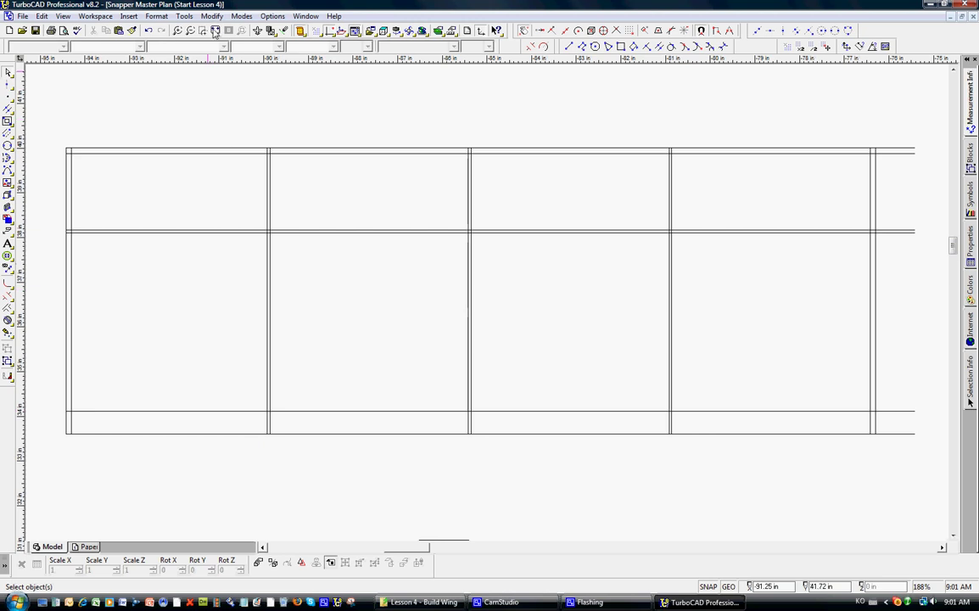
Try to trim the inner trailing-edge line between the second rib's two lines without splitting it, and undo the trim
{"action": "left_click", "coordinate": [191, 30]}
{"action": "left_click", "coordinate": [217, 359]}
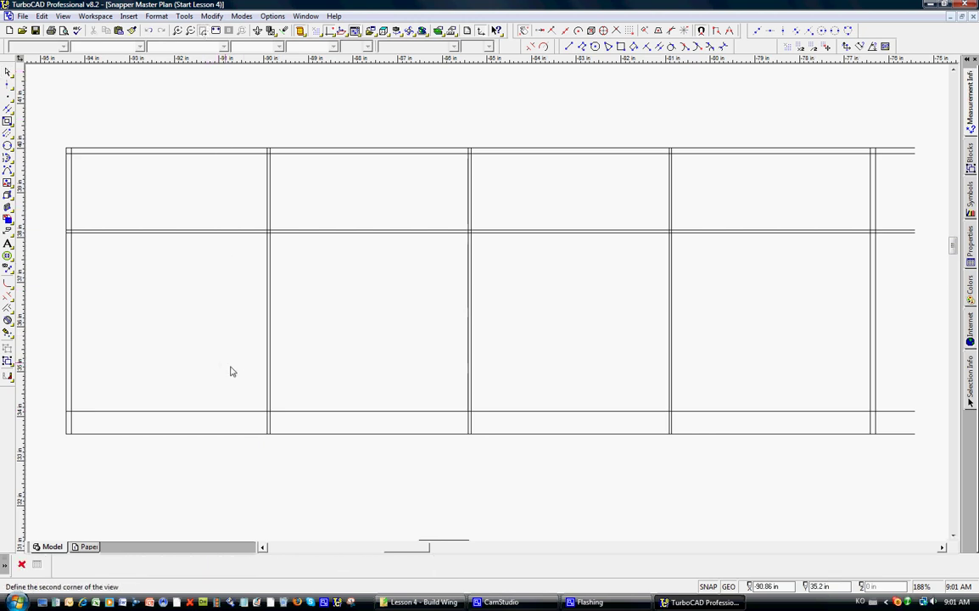
{"action": "left_click", "coordinate": [325, 476]}
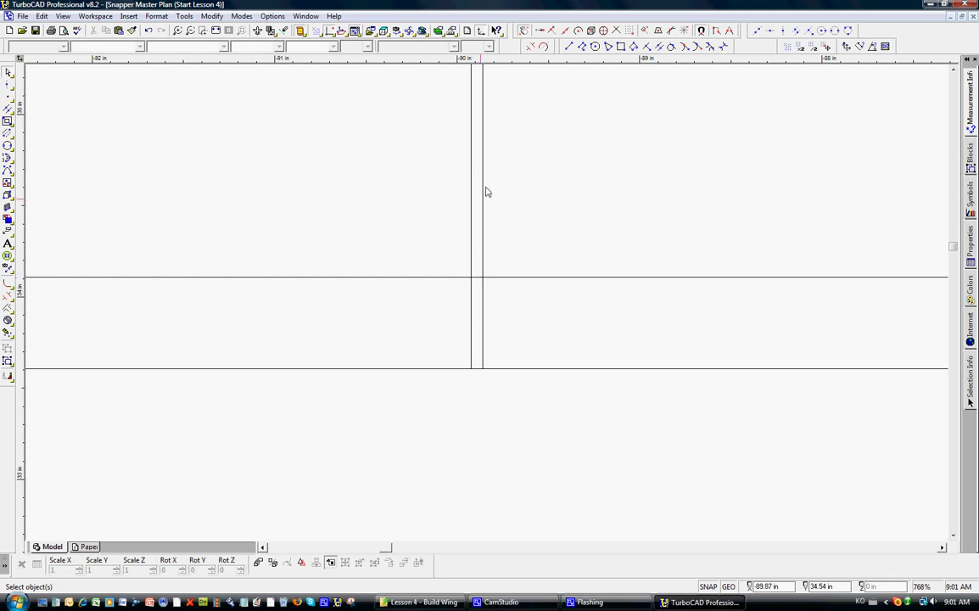
{"action": "left_click", "coordinate": [530, 48]}
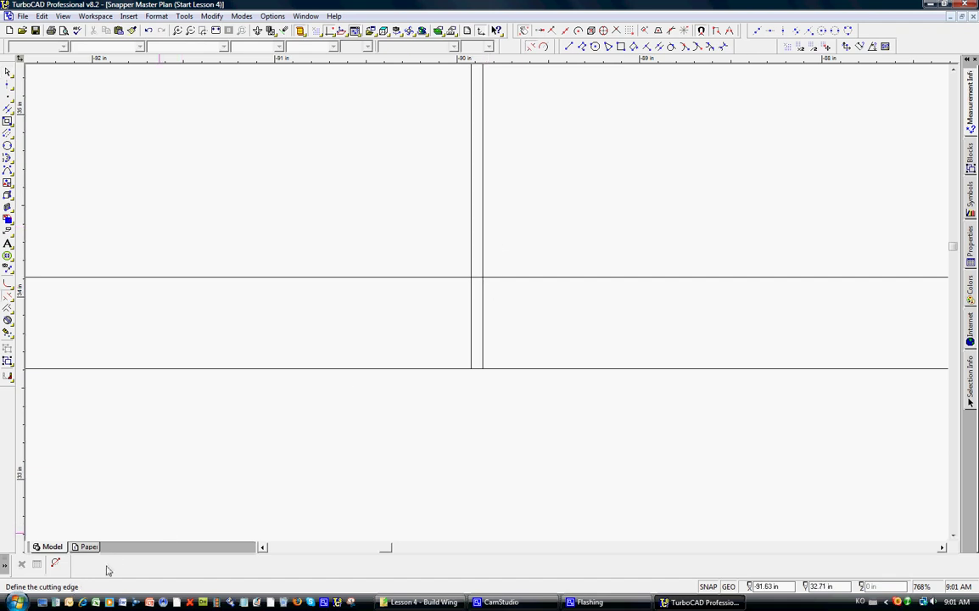
{"action": "left_click", "coordinate": [484, 289]}
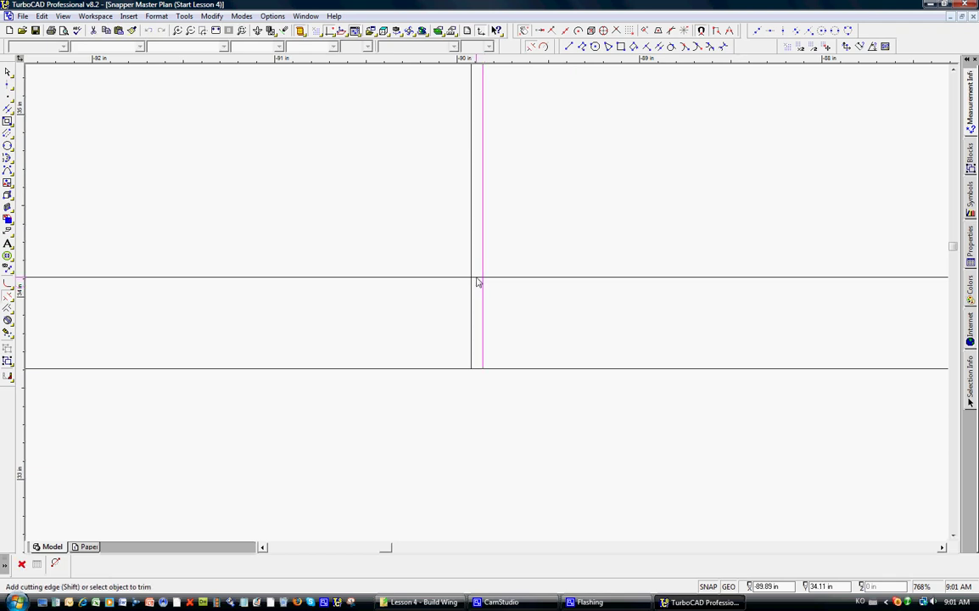
{"action": "left_click", "coordinate": [477, 278]}
{"action": "scroll", "coordinate": [478, 282], "scroll_direction": "down", "scroll_amount": 1}
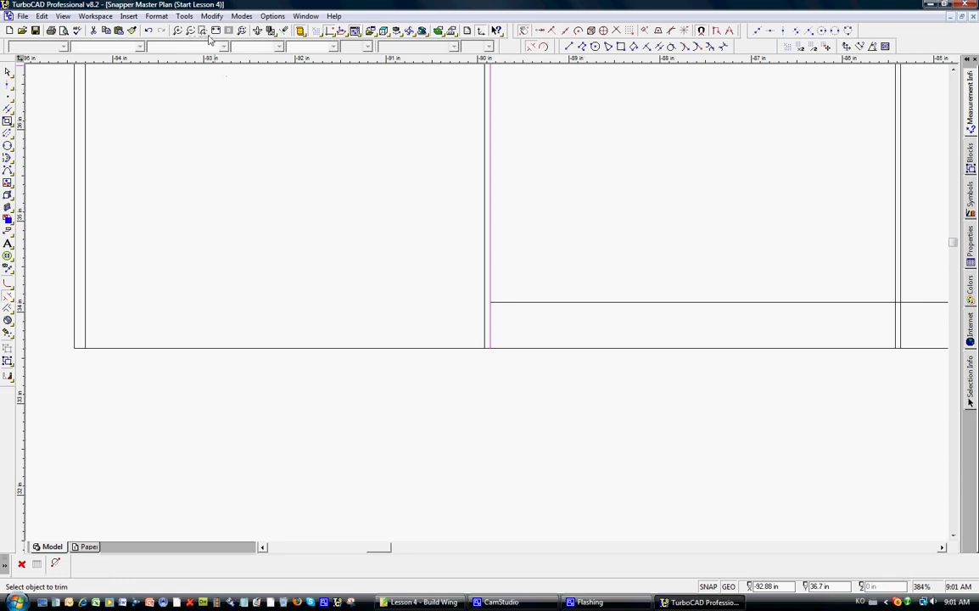
{"action": "left_click", "coordinate": [148, 30]}
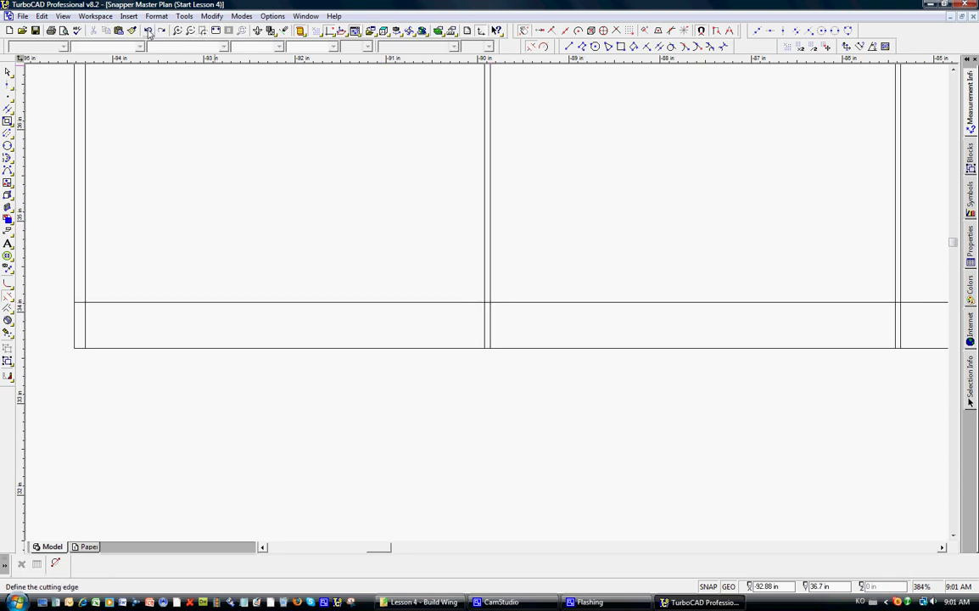
Split the inner trailing-edge line between the two lines of the second rib from the left
{"action": "left_click", "coordinate": [543, 46]}
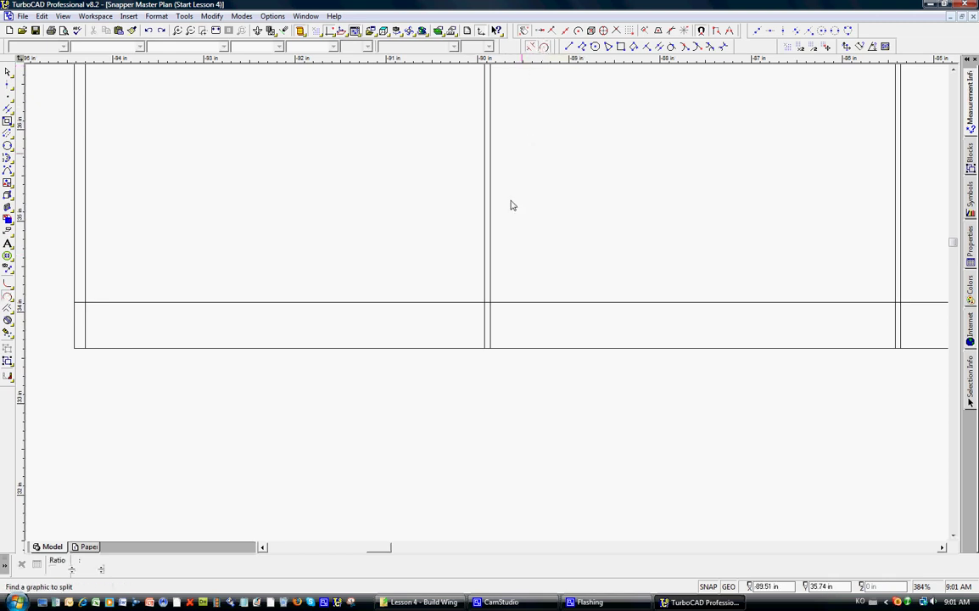
{"action": "scroll", "coordinate": [505, 230], "scroll_direction": "up", "scroll_amount": 1}
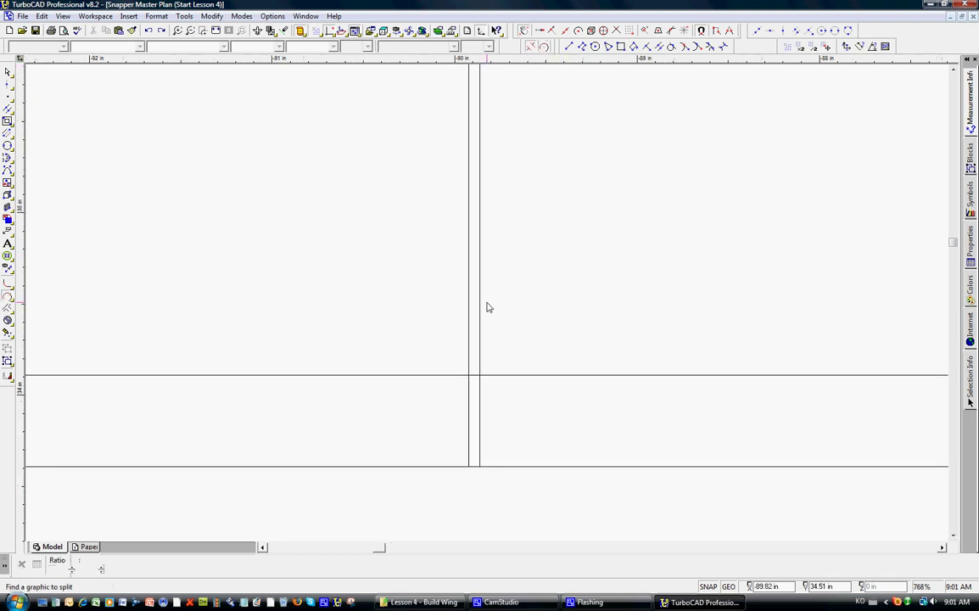
{"action": "left_click", "coordinate": [474, 379]}
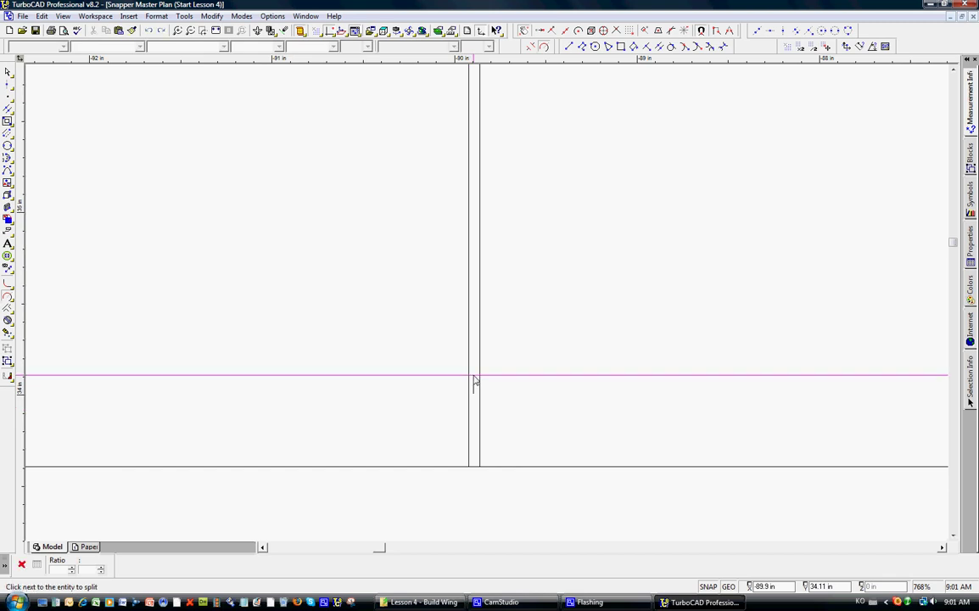
{"action": "left_click", "coordinate": [474, 381]}
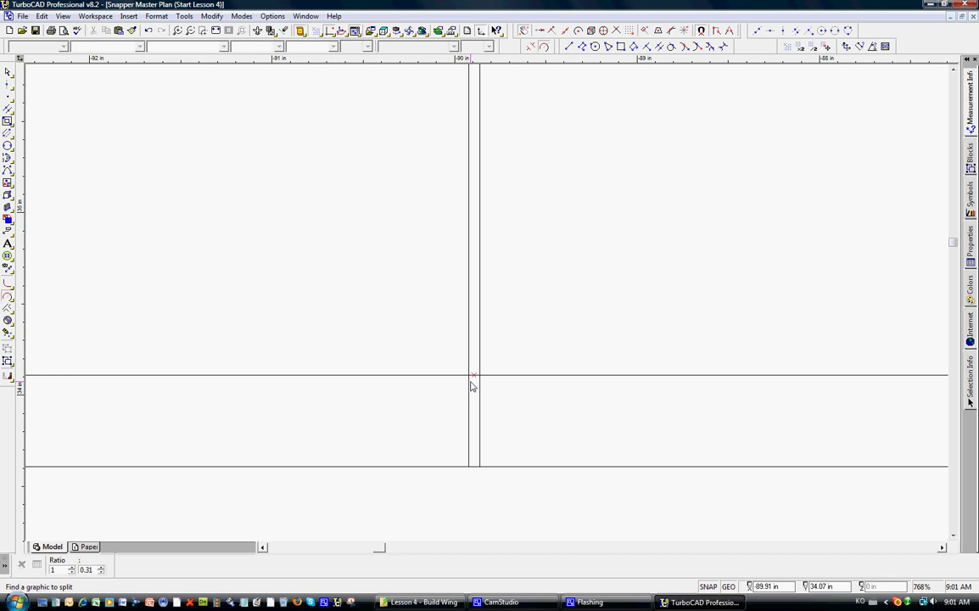
Trim both split ends of the inner trailing-edge line back to the second rib's two lines
{"action": "left_click", "coordinate": [529, 50]}
{"action": "left_click", "coordinate": [480, 388]}
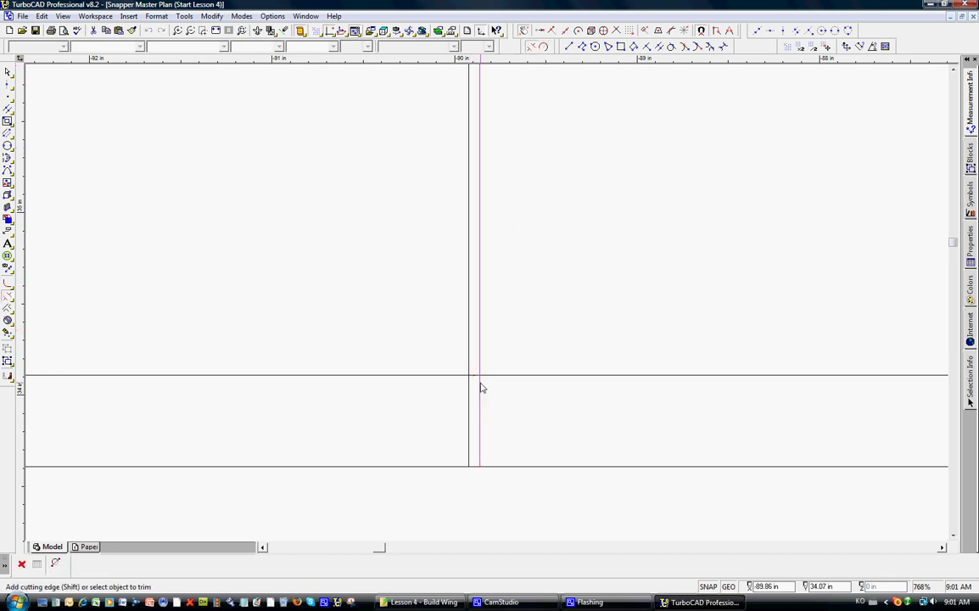
{"action": "left_click", "coordinate": [476, 376]}
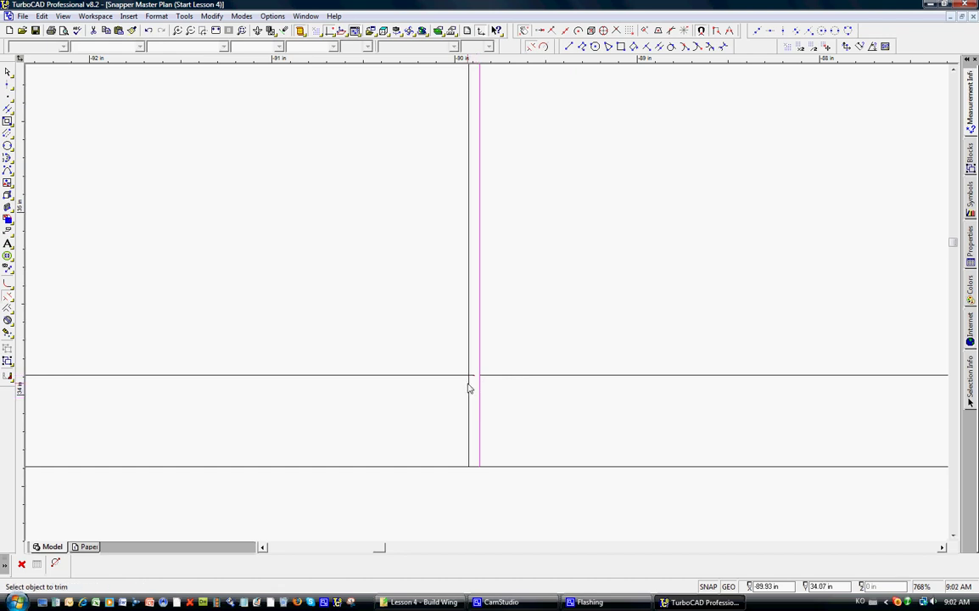
{"action": "key", "text": "Escape"}
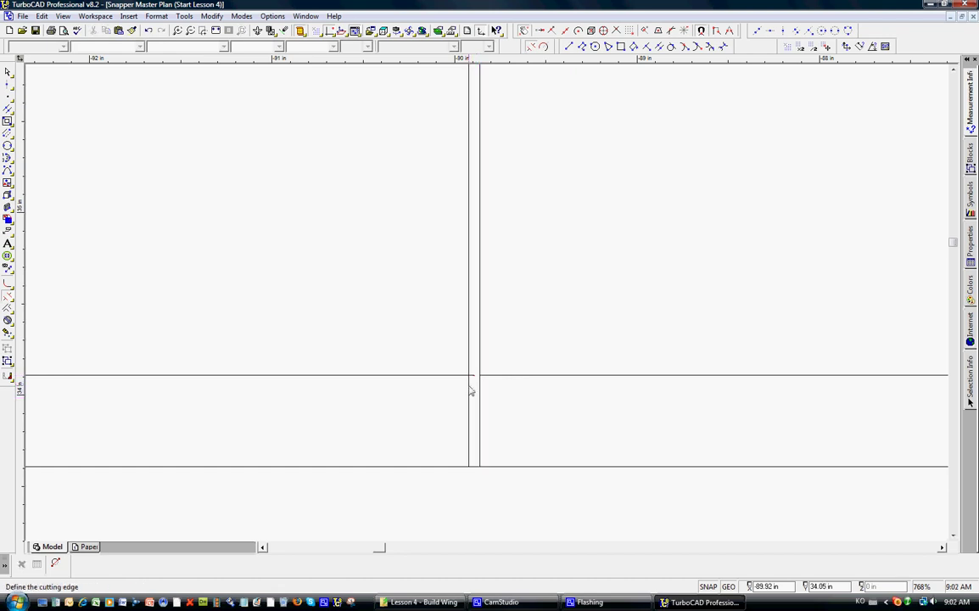
{"action": "left_click", "coordinate": [470, 391]}
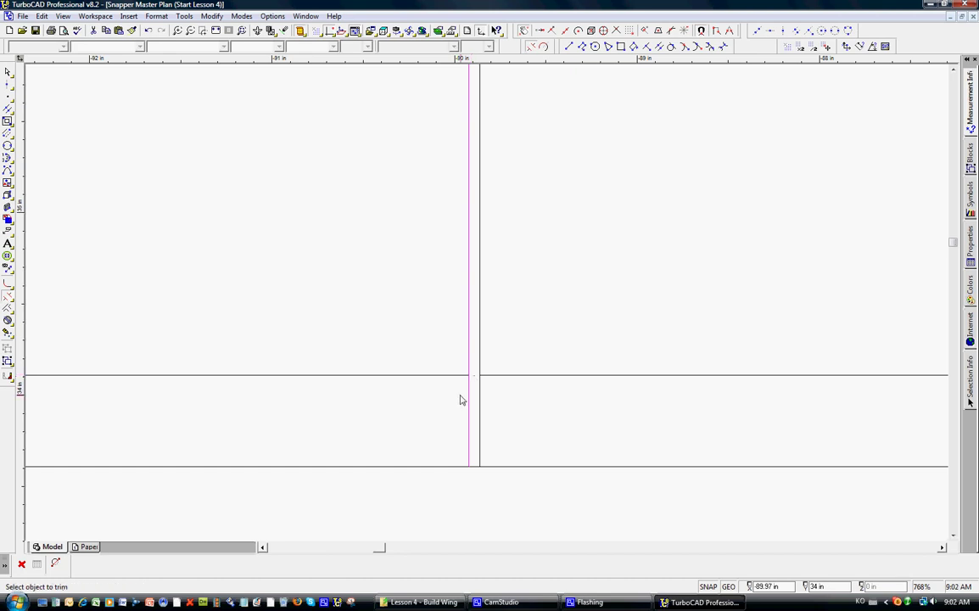
{"action": "key", "text": "Escape"}
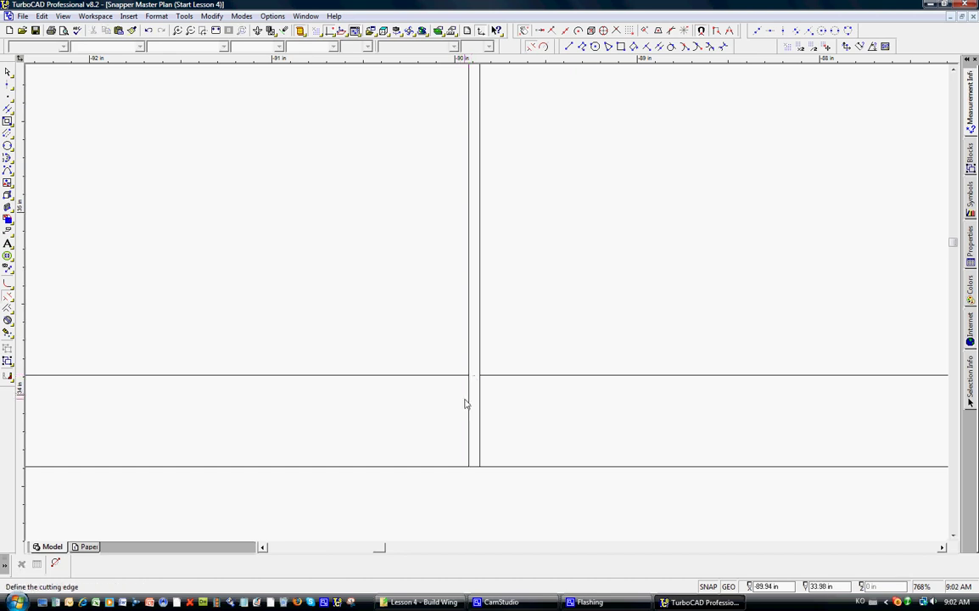
Trim the inner trailing-edge line at the wing panel's left end back to the left rib's inner line
{"action": "scroll", "coordinate": [468, 396], "scroll_direction": "down", "scroll_amount": 1}
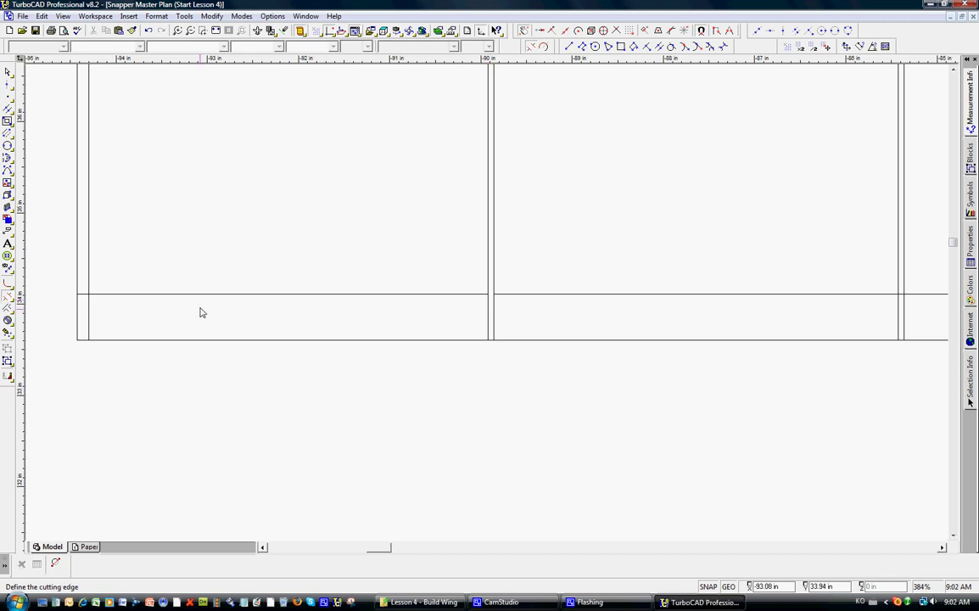
{"action": "left_click", "coordinate": [85, 297]}
{"action": "left_click", "coordinate": [83, 295]}
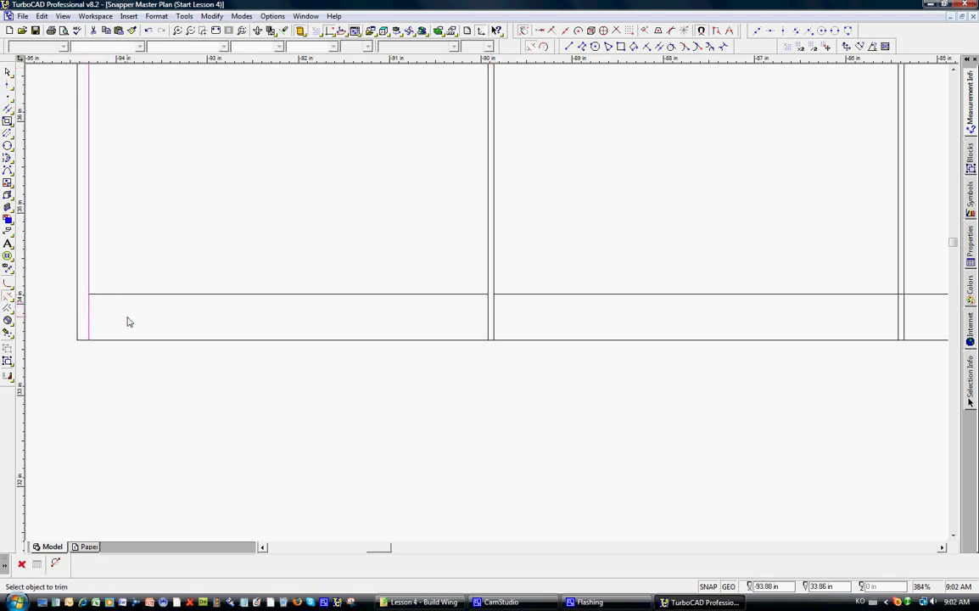
{"action": "key", "text": "Escape"}
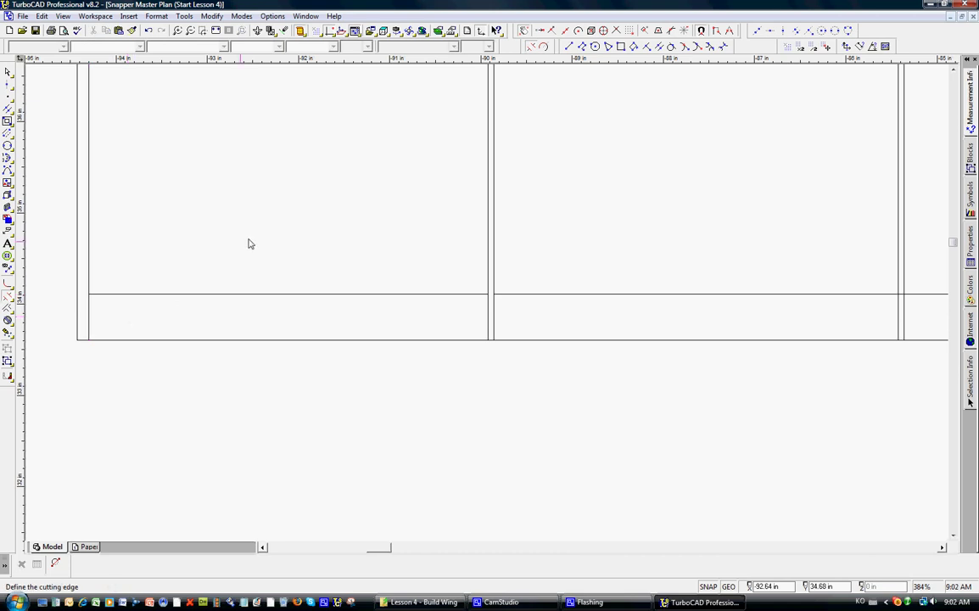
Split the inner trailing-edge line between the two lines of the third rib from the left
{"action": "scroll", "coordinate": [238, 229], "scroll_direction": "down", "scroll_amount": 1}
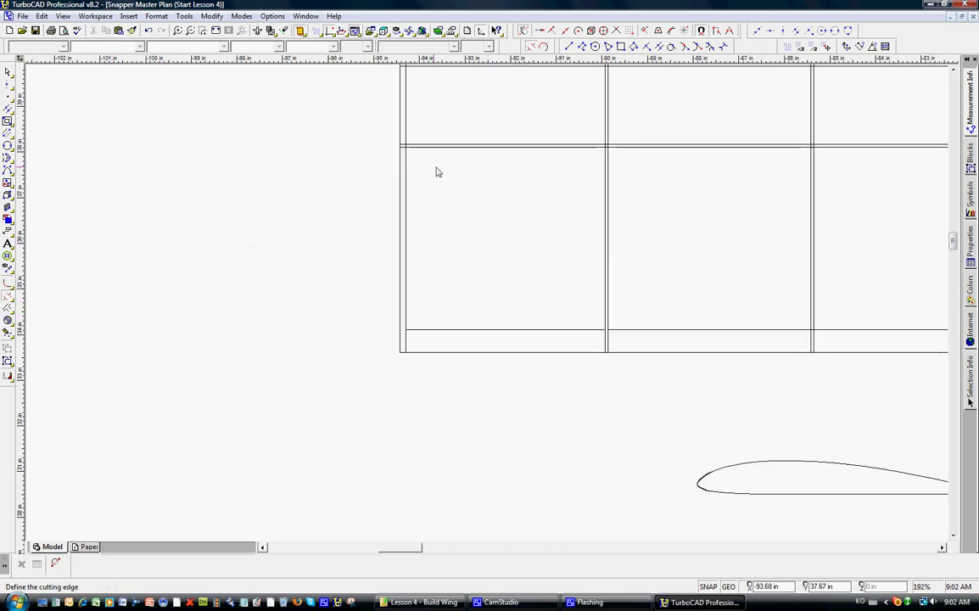
{"action": "scroll", "coordinate": [743, 306], "scroll_direction": "up", "scroll_amount": 1}
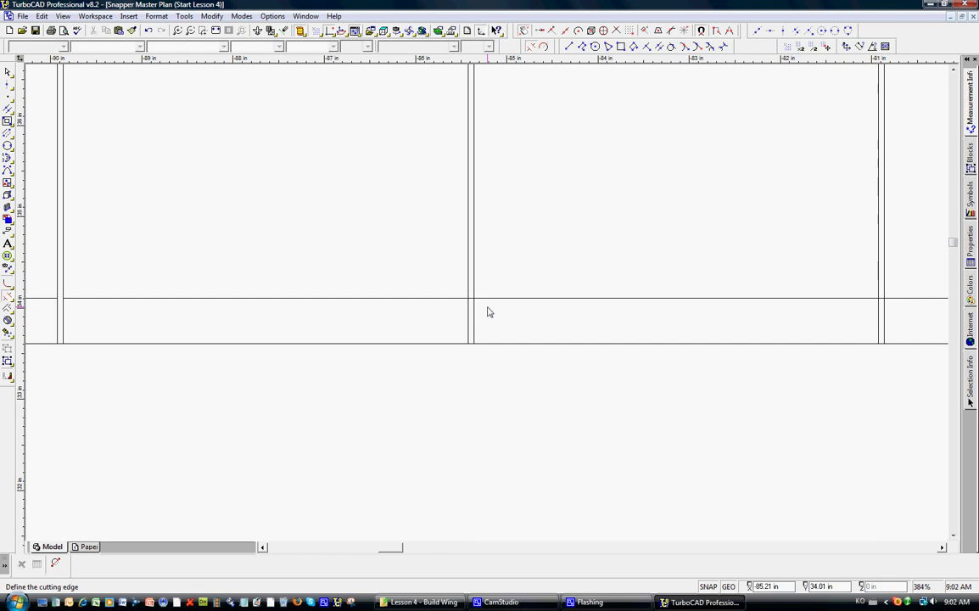
{"action": "left_click_drag", "start_coordinate": [389, 549], "coordinate": [378, 550]}
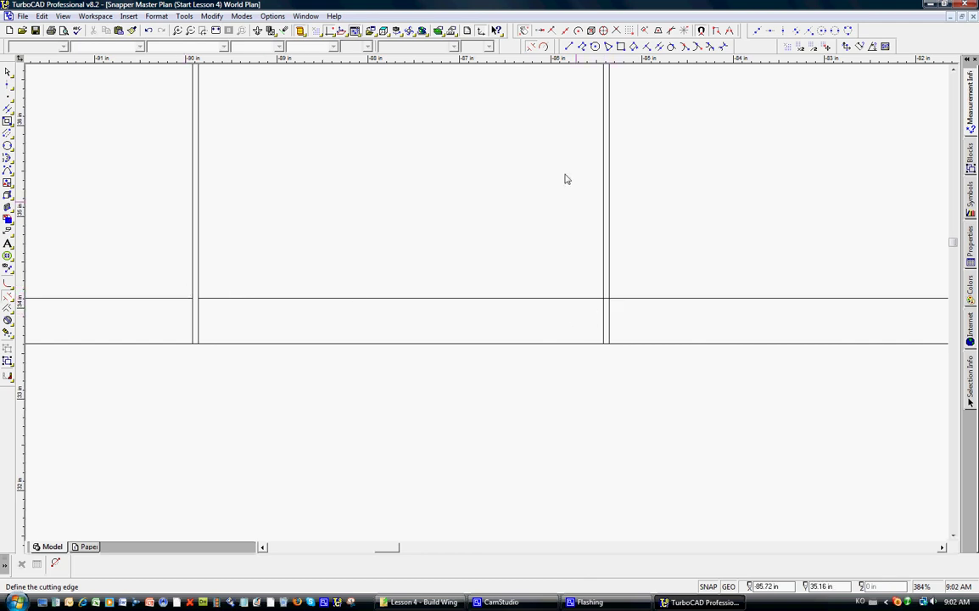
{"action": "left_click", "coordinate": [8, 297]}
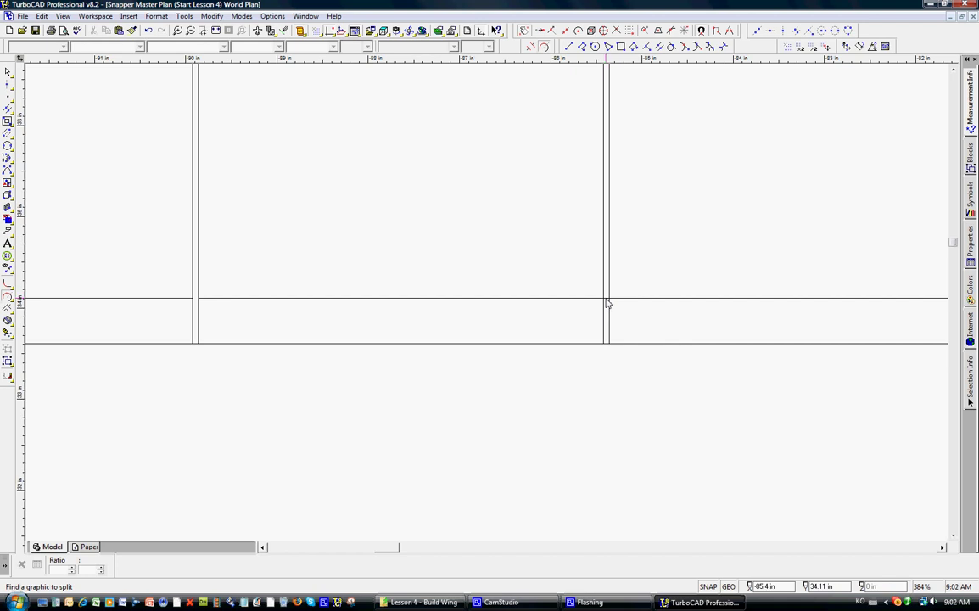
{"action": "left_click", "coordinate": [606, 298]}
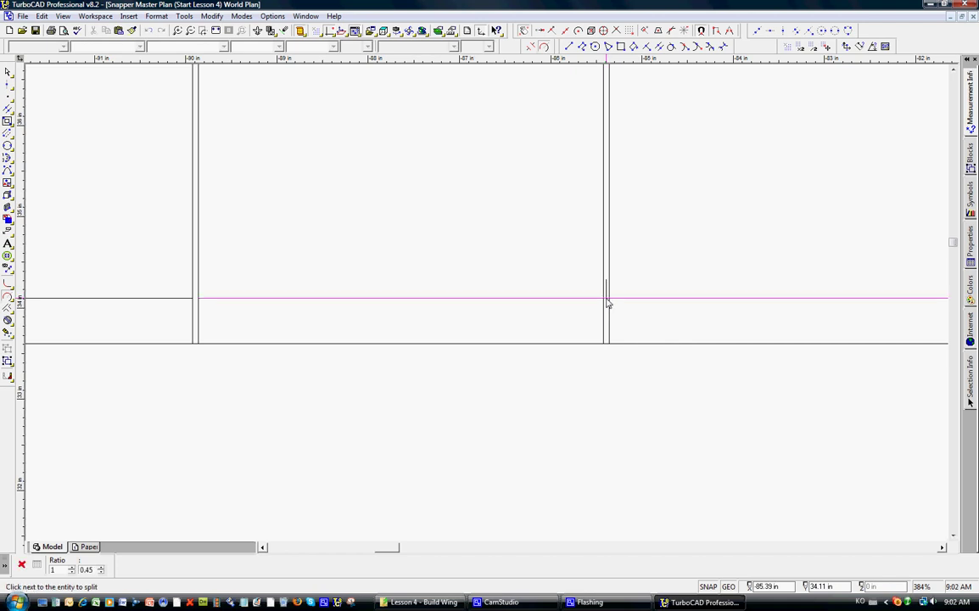
{"action": "left_click", "coordinate": [608, 302]}
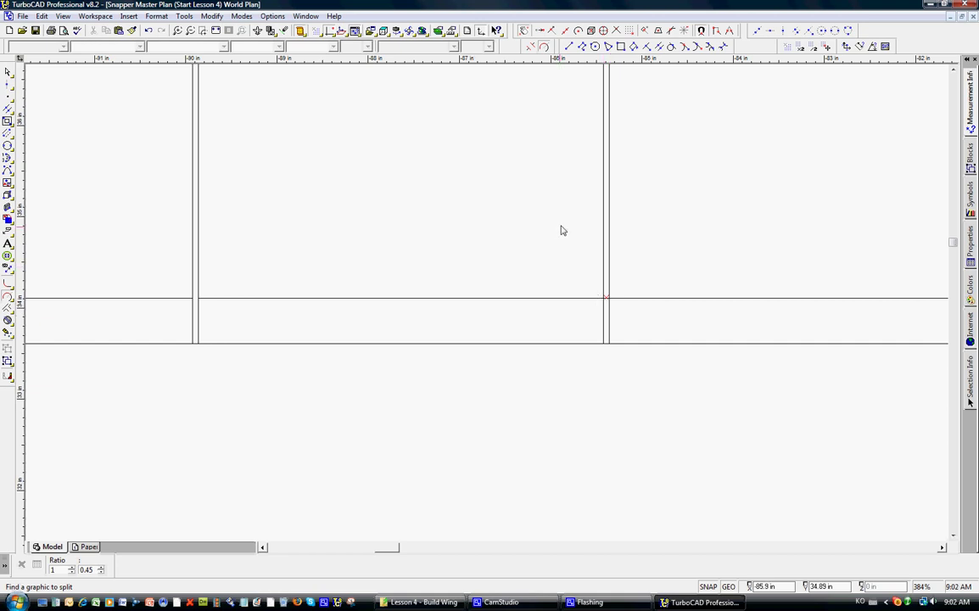
Trim both split ends of the inner trailing-edge line back to the third rib's two lines
{"action": "left_click", "coordinate": [529, 46]}
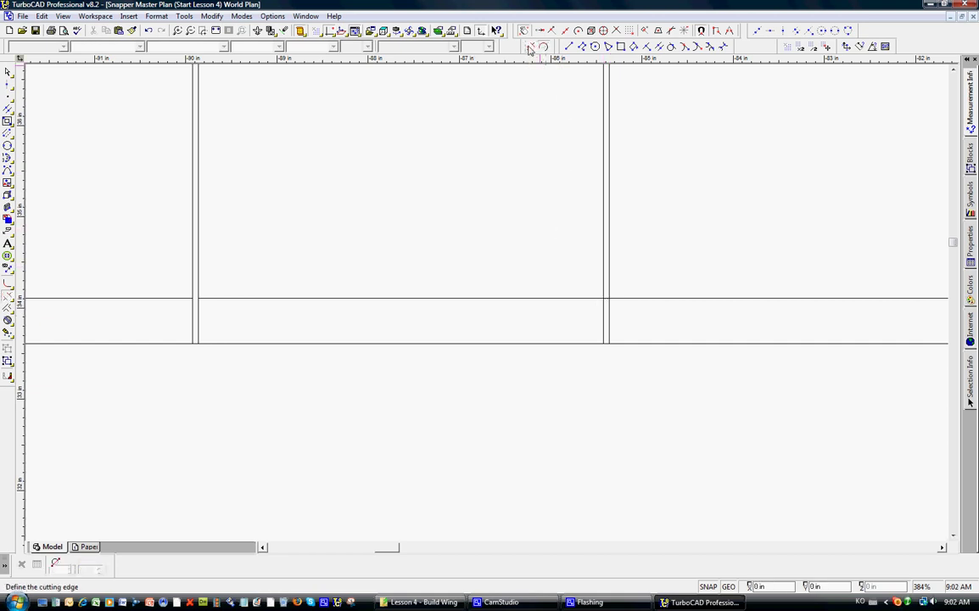
{"action": "left_click", "coordinate": [609, 294]}
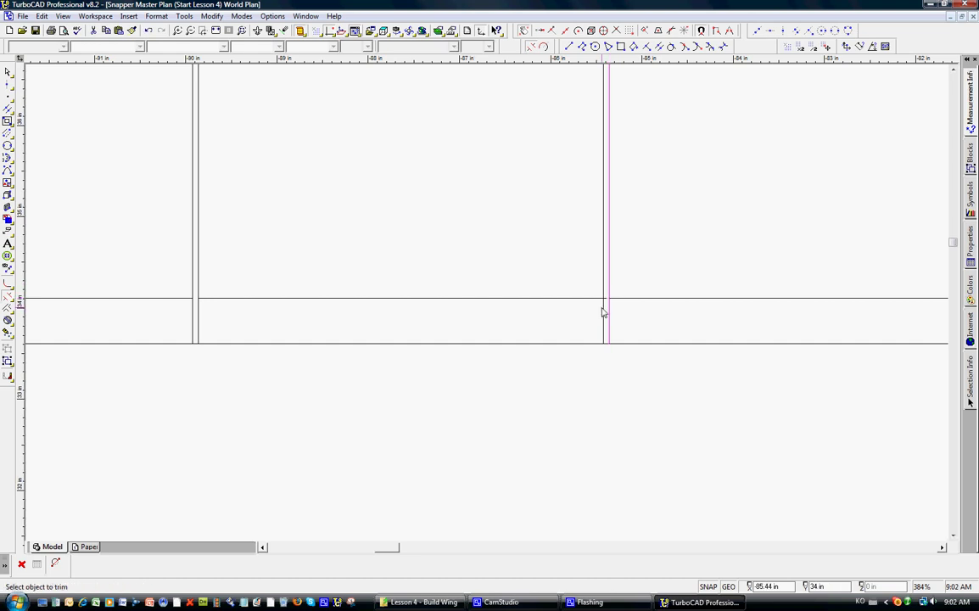
{"action": "left_click", "coordinate": [603, 310]}
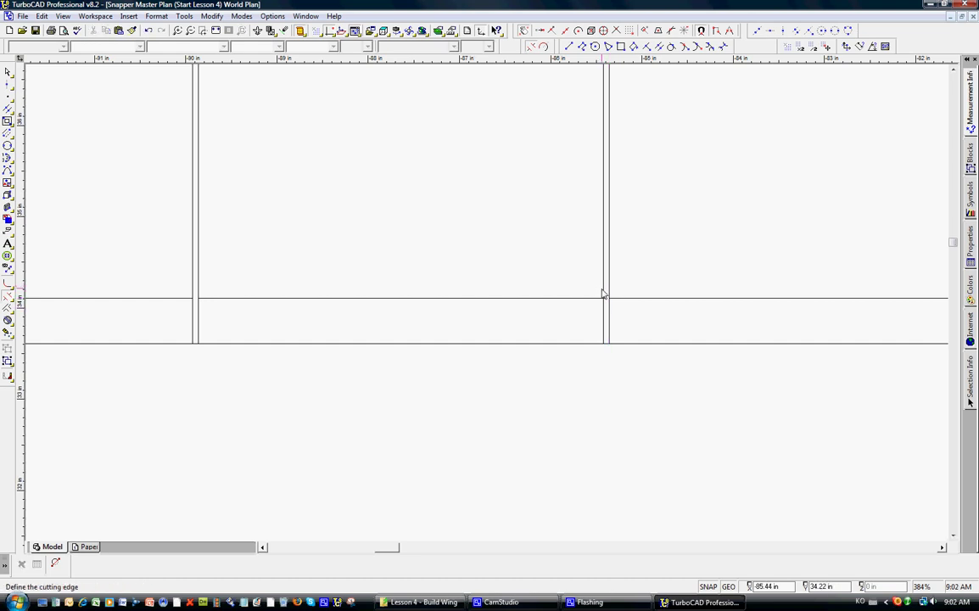
{"action": "left_click", "coordinate": [605, 297]}
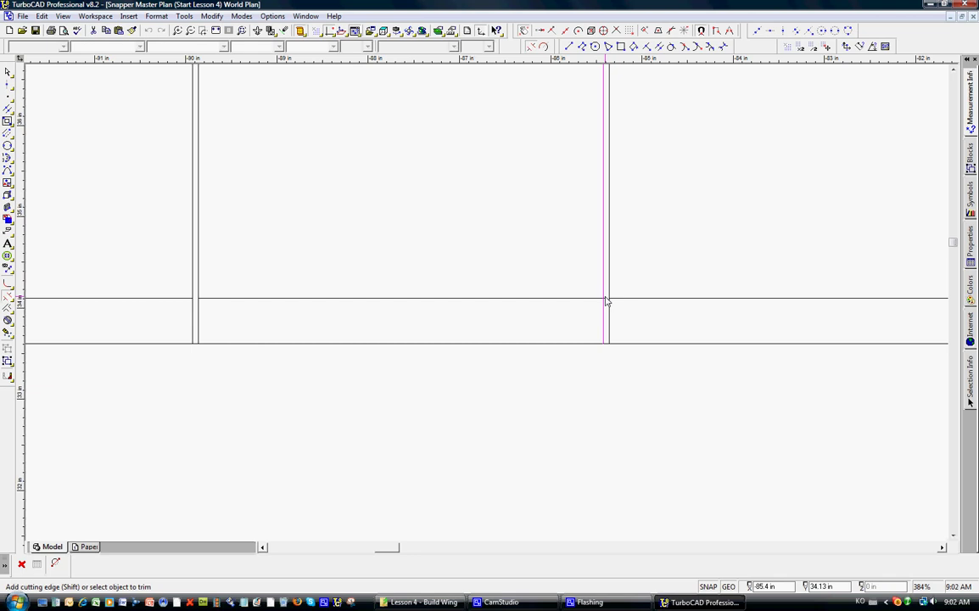
{"action": "left_click", "coordinate": [605, 322]}
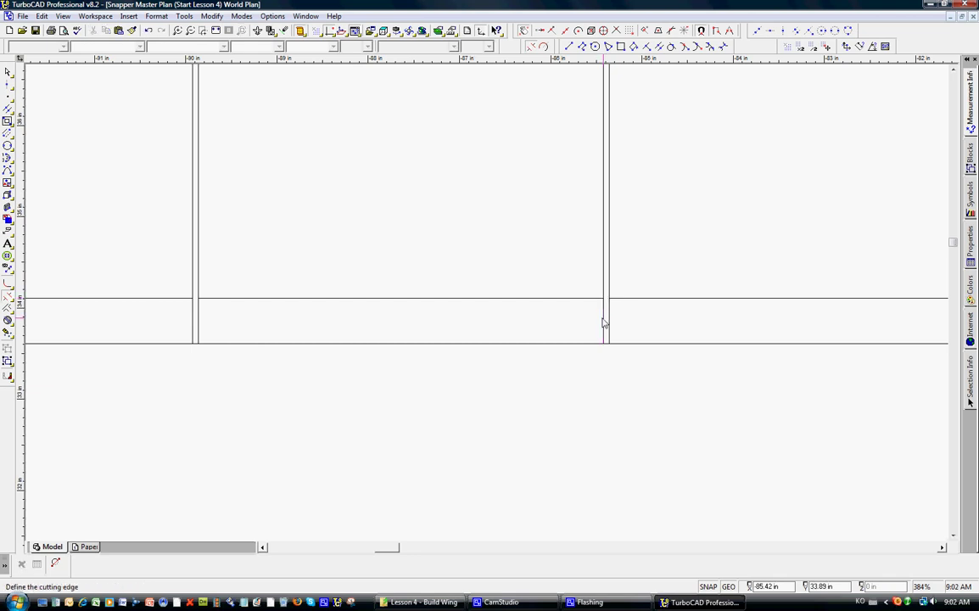
Split the inner leading-edge line between the two lines of the second rib from the left
{"action": "scroll", "coordinate": [603, 322], "scroll_direction": "down", "scroll_amount": 1}
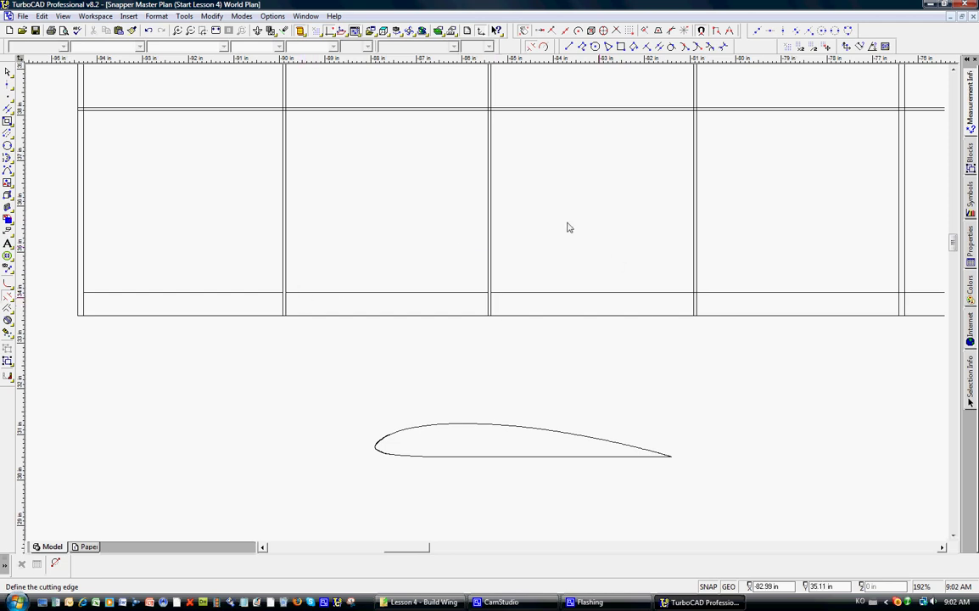
{"action": "scroll", "coordinate": [415, 247], "scroll_direction": "down", "scroll_amount": 1}
{"action": "scroll", "coordinate": [360, 232], "scroll_direction": "up", "scroll_amount": 1}
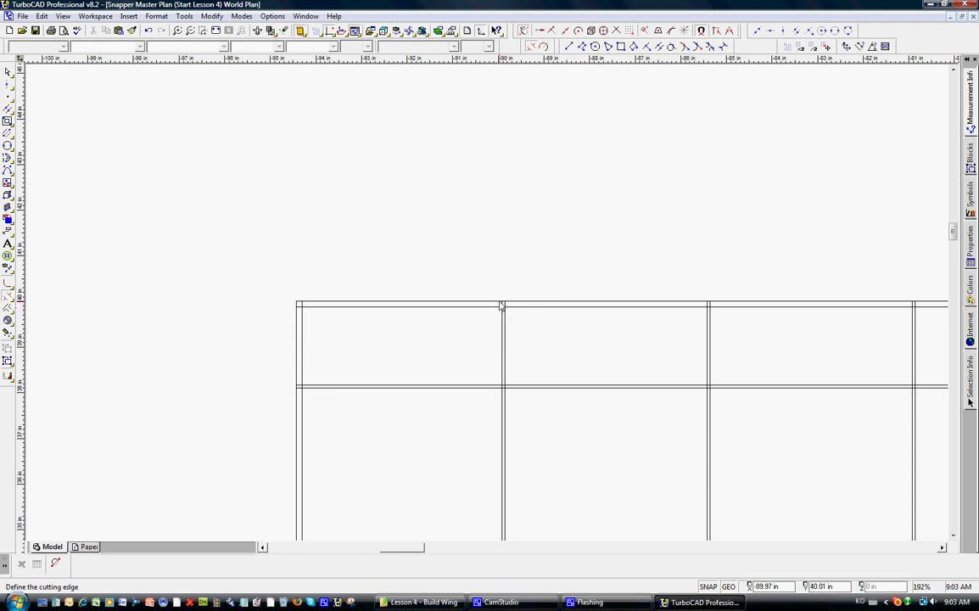
{"action": "left_click", "coordinate": [179, 30]}
{"action": "left_click", "coordinate": [458, 274]}
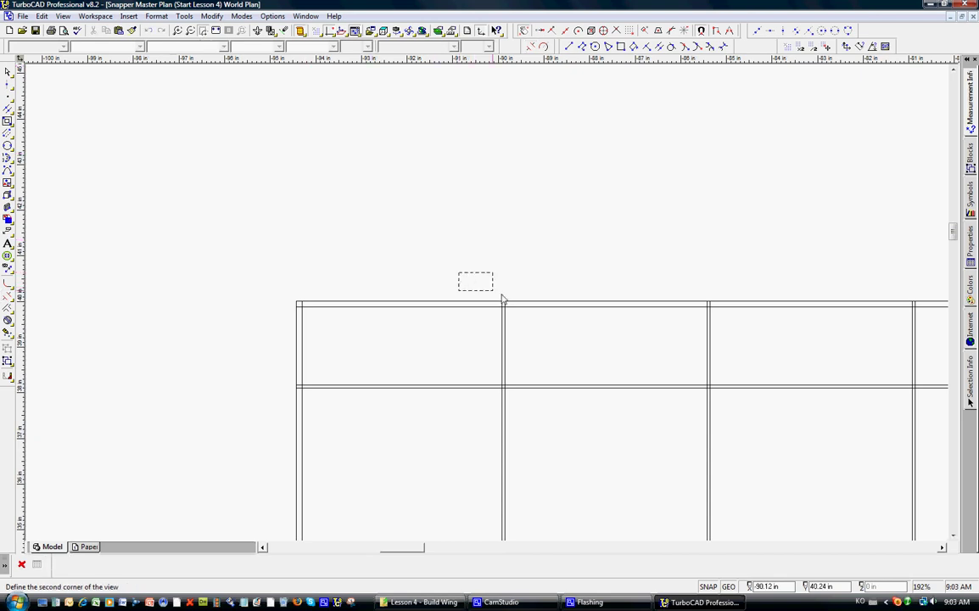
{"action": "left_click", "coordinate": [727, 346]}
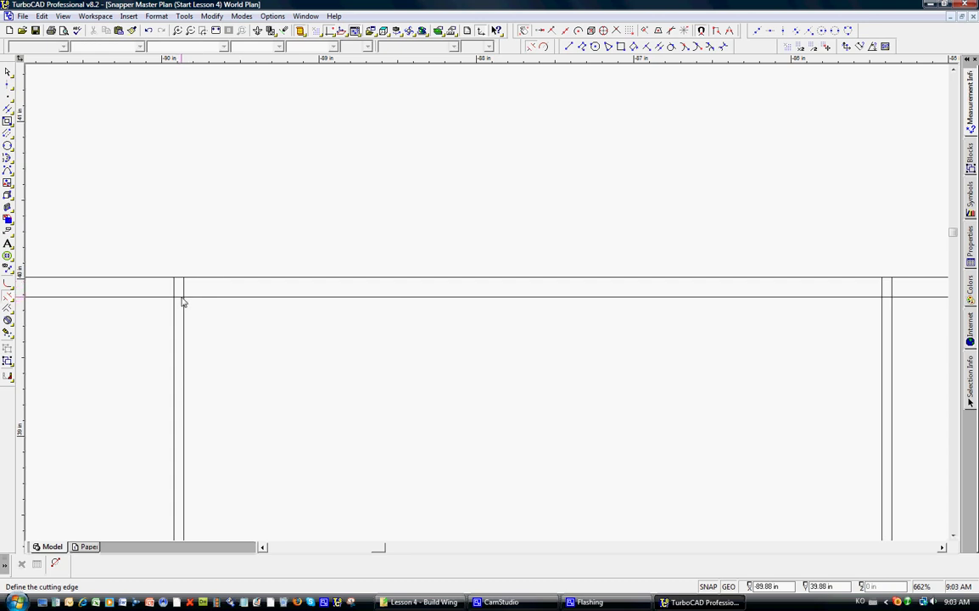
{"action": "left_click", "coordinate": [486, 39]}
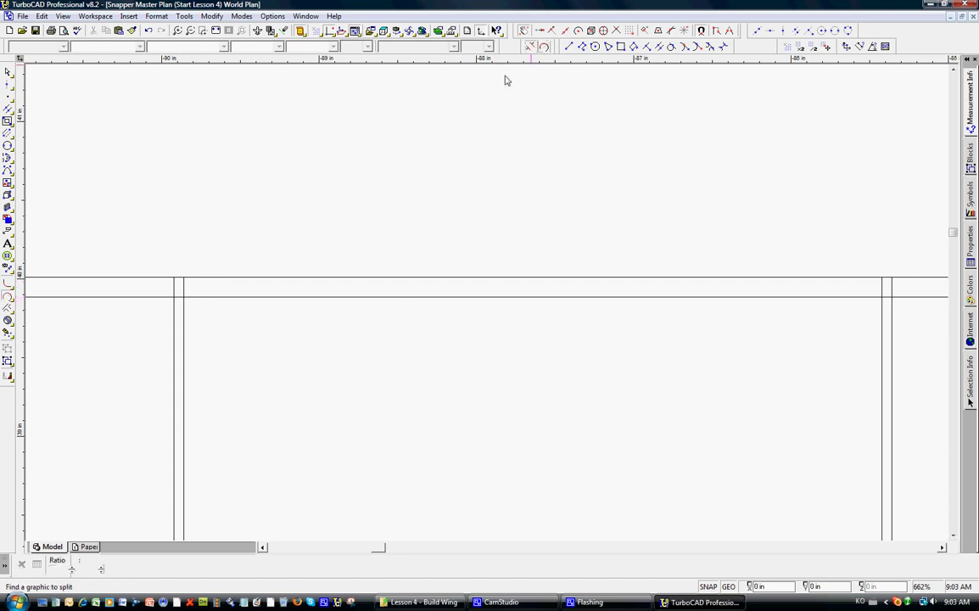
{"action": "left_click", "coordinate": [178, 297]}
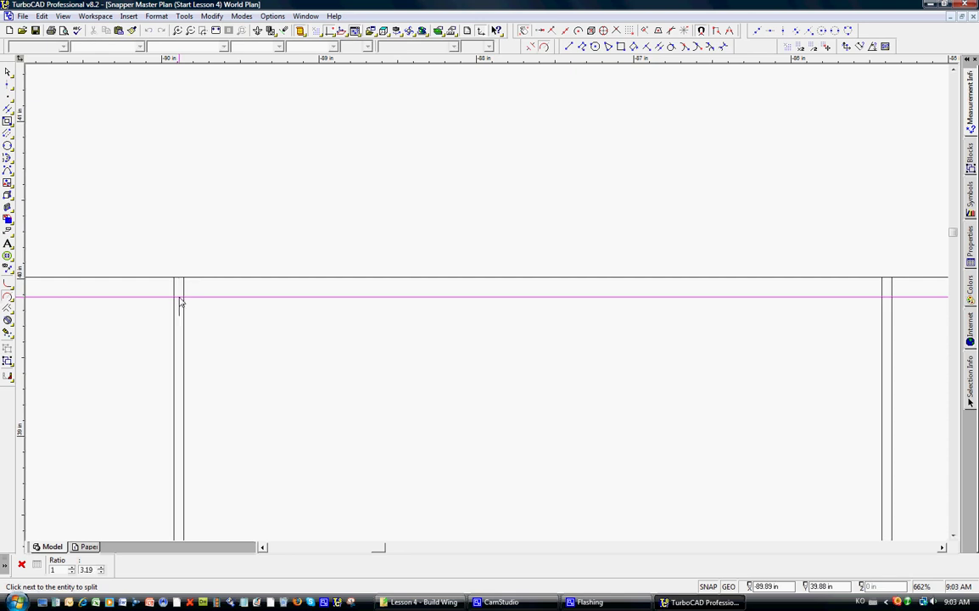
{"action": "left_click", "coordinate": [179, 299]}
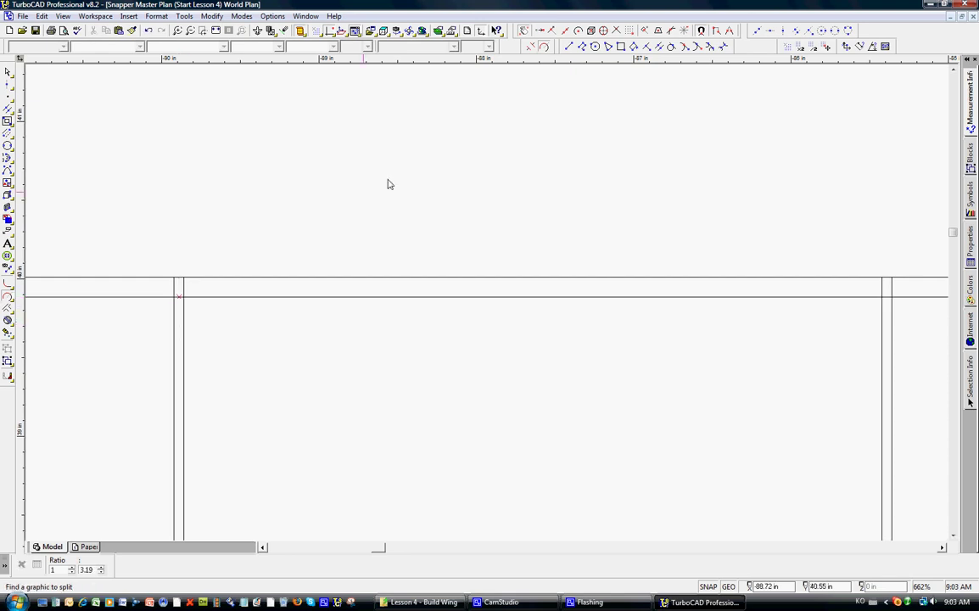
Trim both split ends of the inner leading-edge line back to the second rib's two lines
{"action": "left_click", "coordinate": [529, 48]}
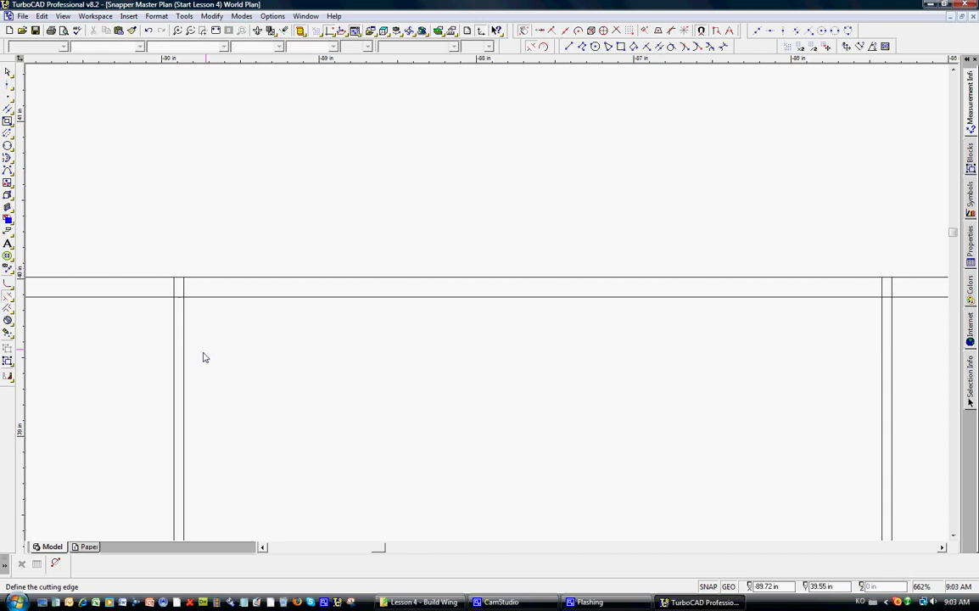
{"action": "left_click", "coordinate": [183, 301]}
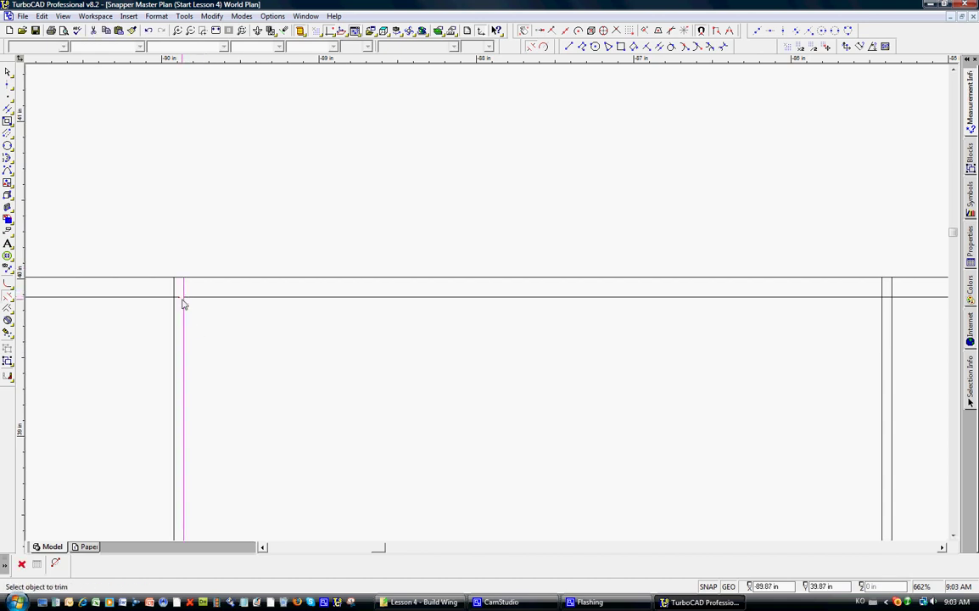
{"action": "key", "text": "Escape"}
{"action": "left_click", "coordinate": [174, 301]}
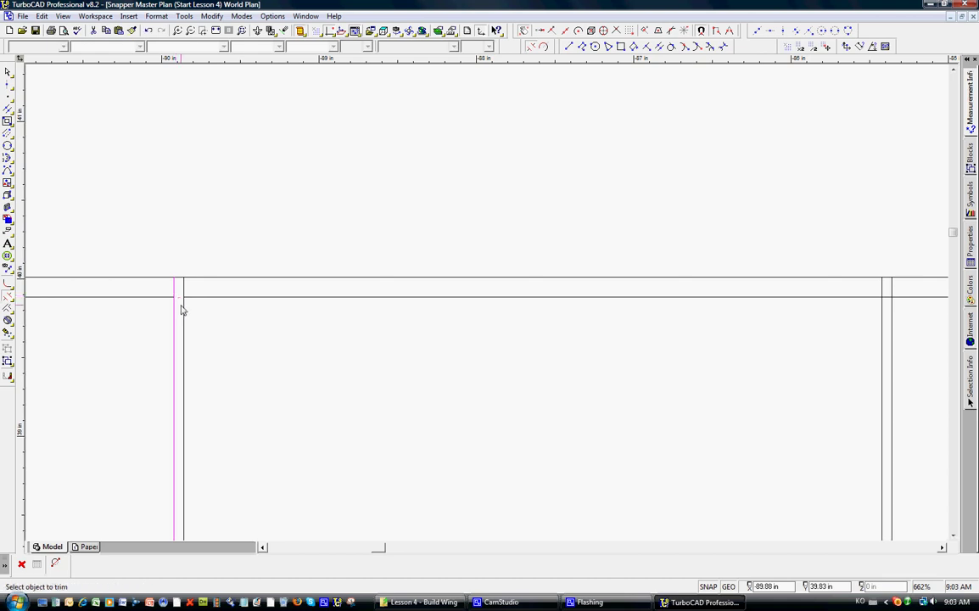
{"action": "key", "text": "Escape"}
Split both lines of the second rib between the two spar lines
{"action": "scroll", "coordinate": [488, 311], "scroll_direction": "down", "scroll_amount": 1}
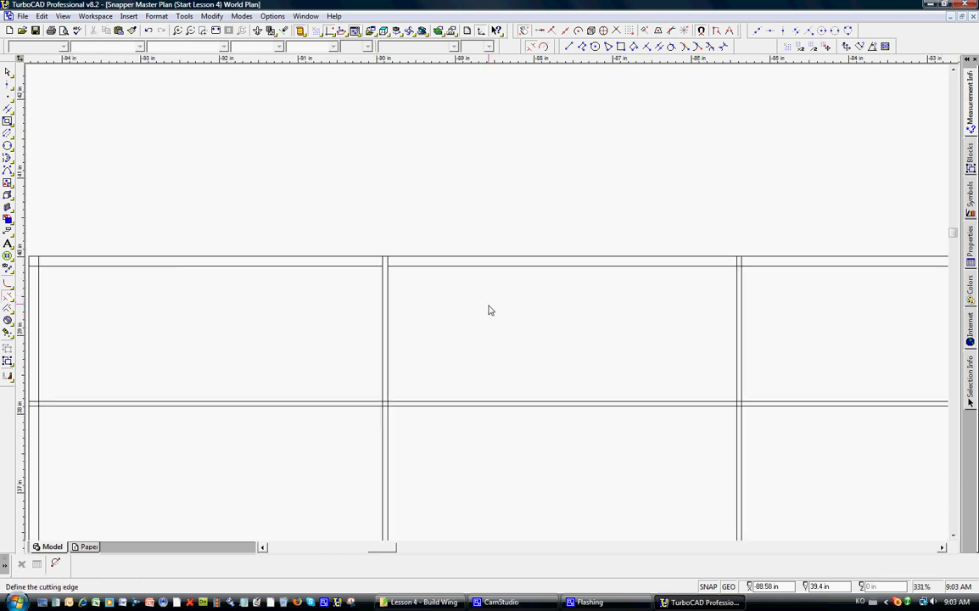
{"action": "scroll", "coordinate": [487, 308], "scroll_direction": "down", "scroll_amount": 1}
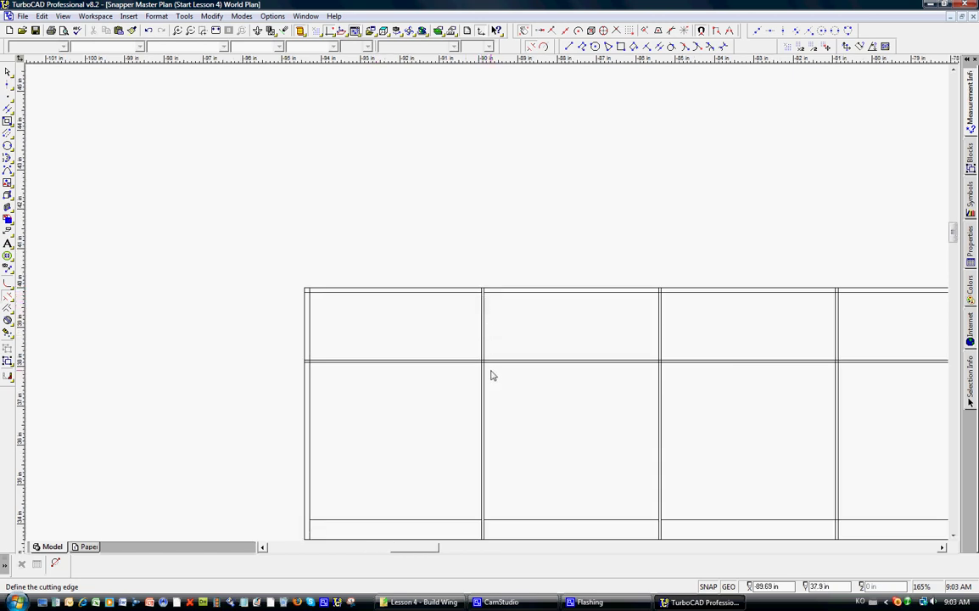
{"action": "scroll", "coordinate": [491, 375], "scroll_direction": "up", "scroll_amount": 1}
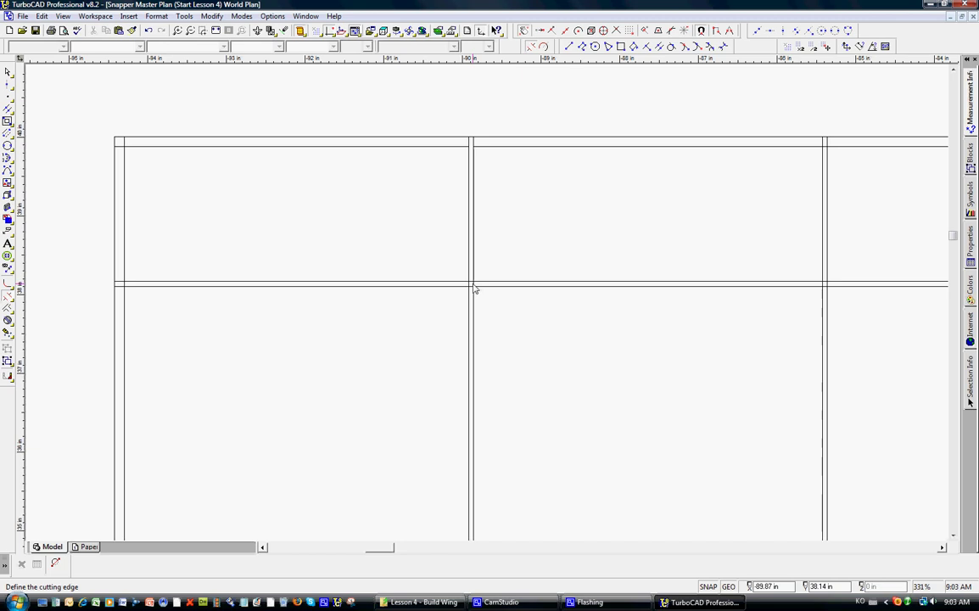
{"action": "scroll", "coordinate": [489, 307], "scroll_direction": "up", "scroll_amount": 1}
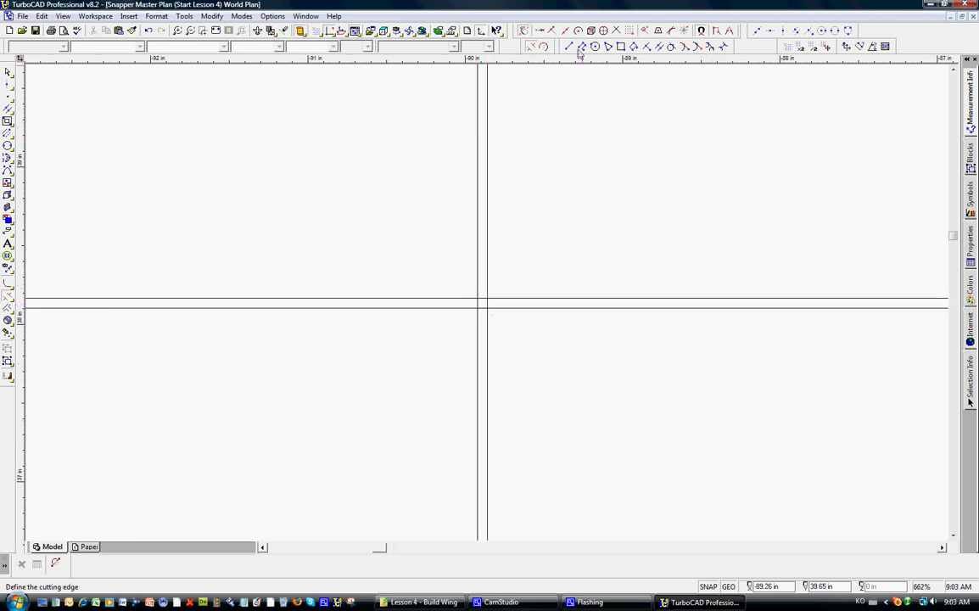
{"action": "left_click", "coordinate": [485, 37]}
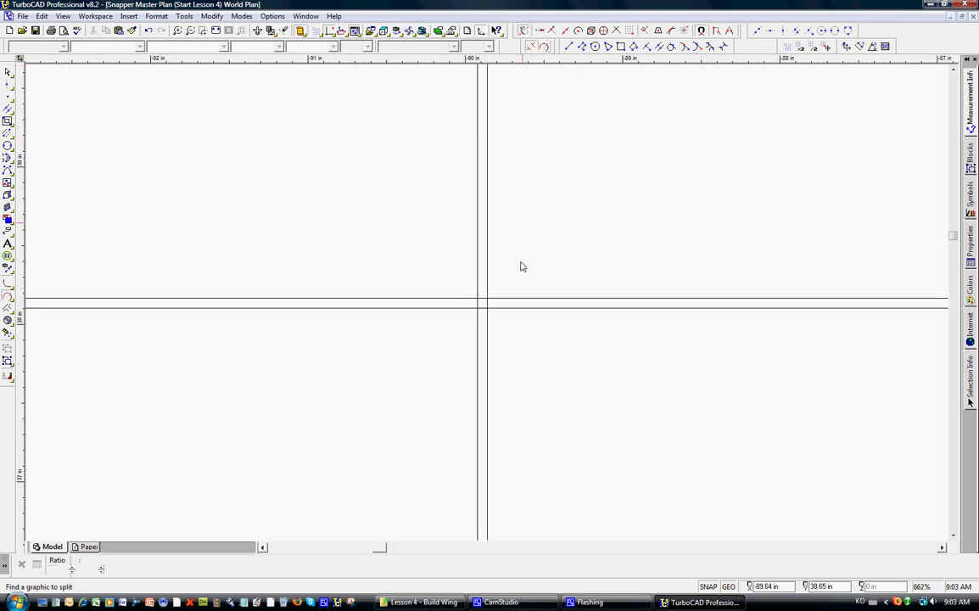
{"action": "left_click", "coordinate": [489, 307]}
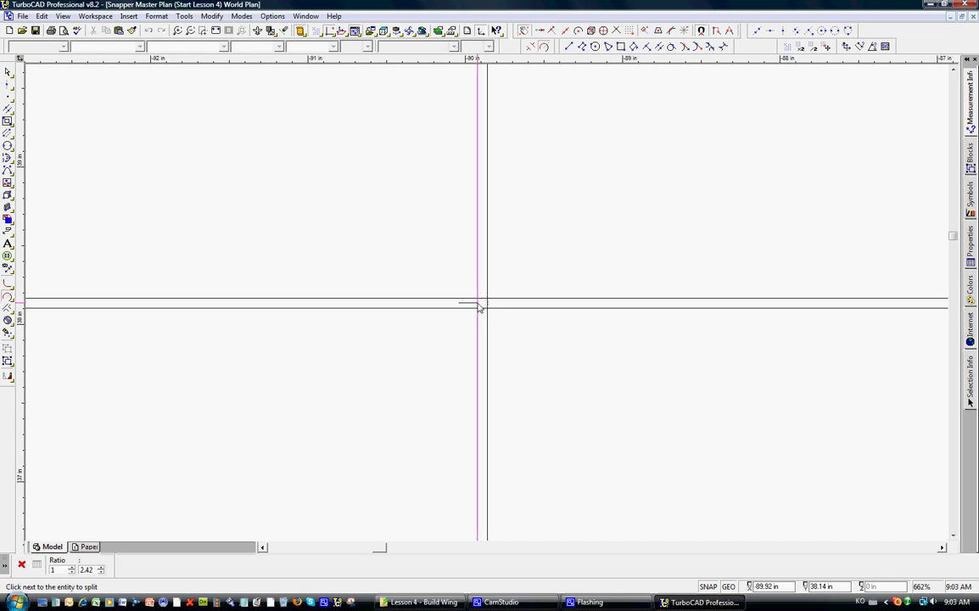
{"action": "left_click", "coordinate": [477, 303]}
Trim the split ends of the second rib's lines back to the upper and lower spar lines
{"action": "left_click", "coordinate": [530, 48]}
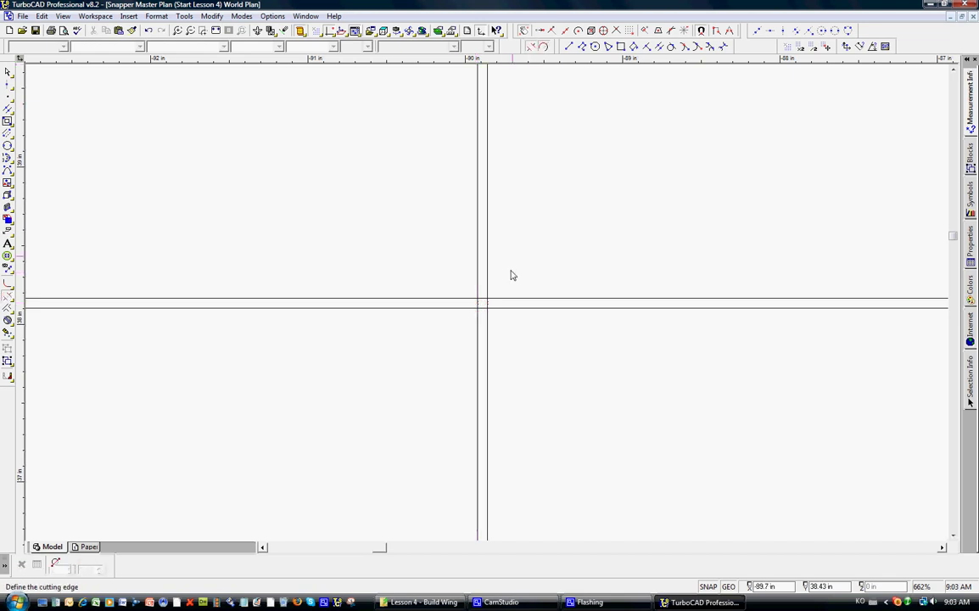
{"action": "left_click", "coordinate": [497, 299]}
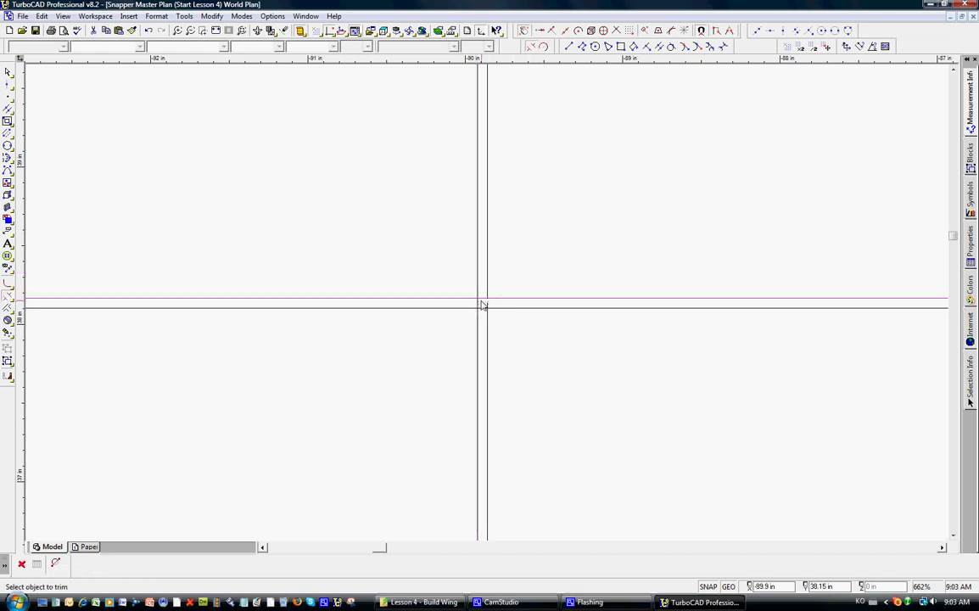
{"action": "left_click", "coordinate": [475, 313]}
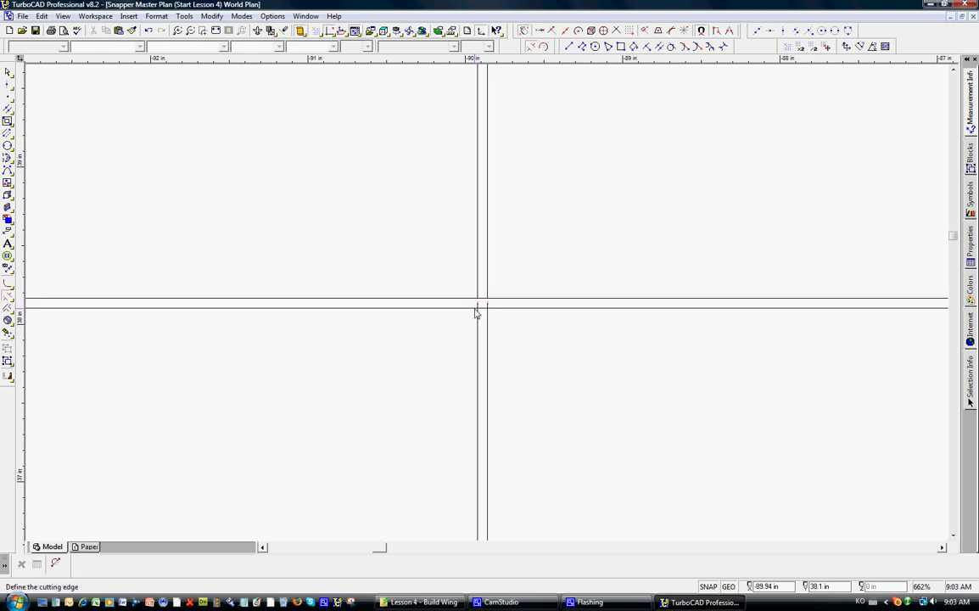
{"action": "left_click", "coordinate": [474, 307]}
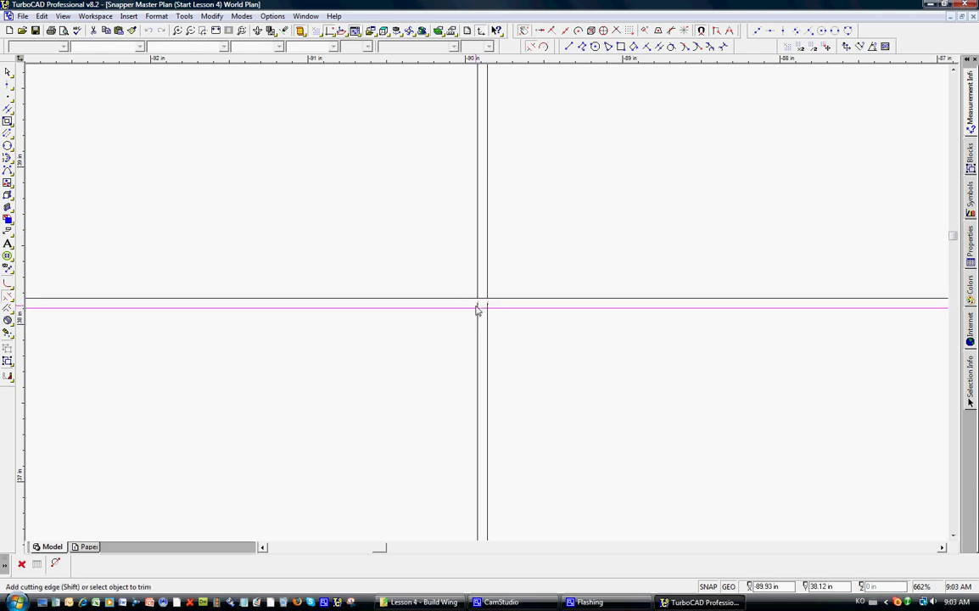
{"action": "left_click", "coordinate": [486, 307]}
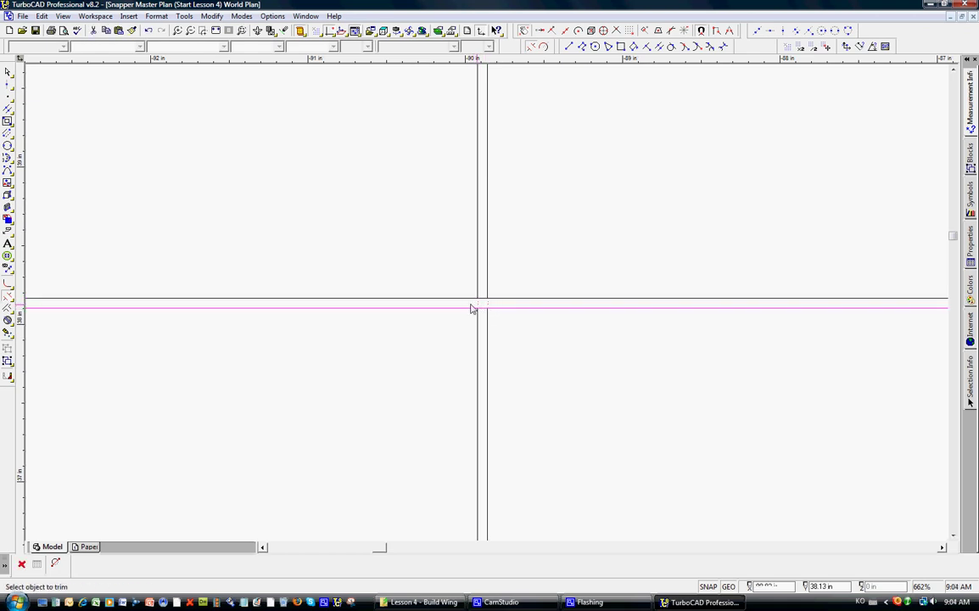
{"action": "left_click", "coordinate": [475, 303]}
Split the left end rib's inner line between the two spar lines
{"action": "scroll", "coordinate": [473, 304], "scroll_direction": "down", "scroll_amount": 4}
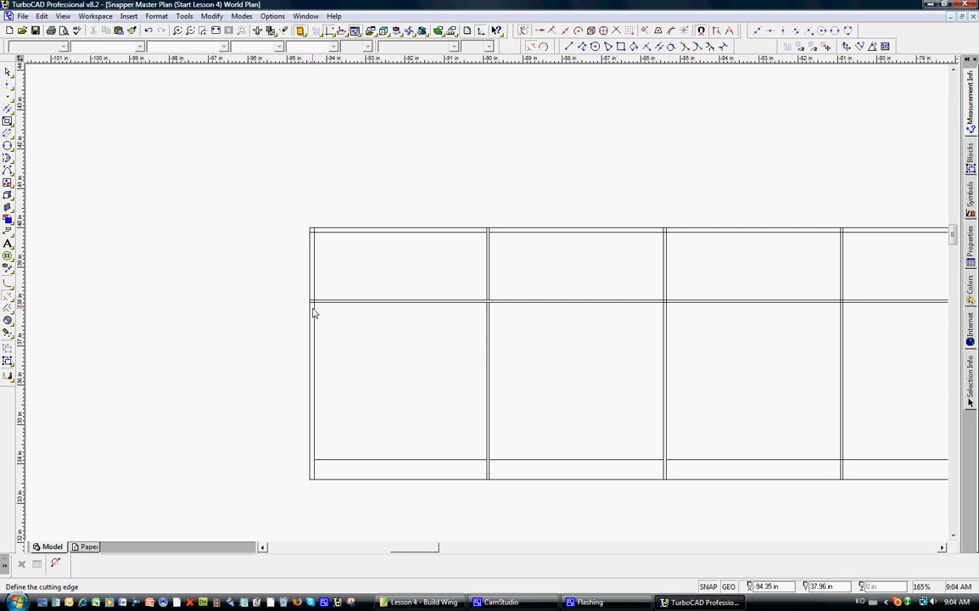
{"action": "scroll", "coordinate": [307, 321], "scroll_direction": "up", "scroll_amount": 2}
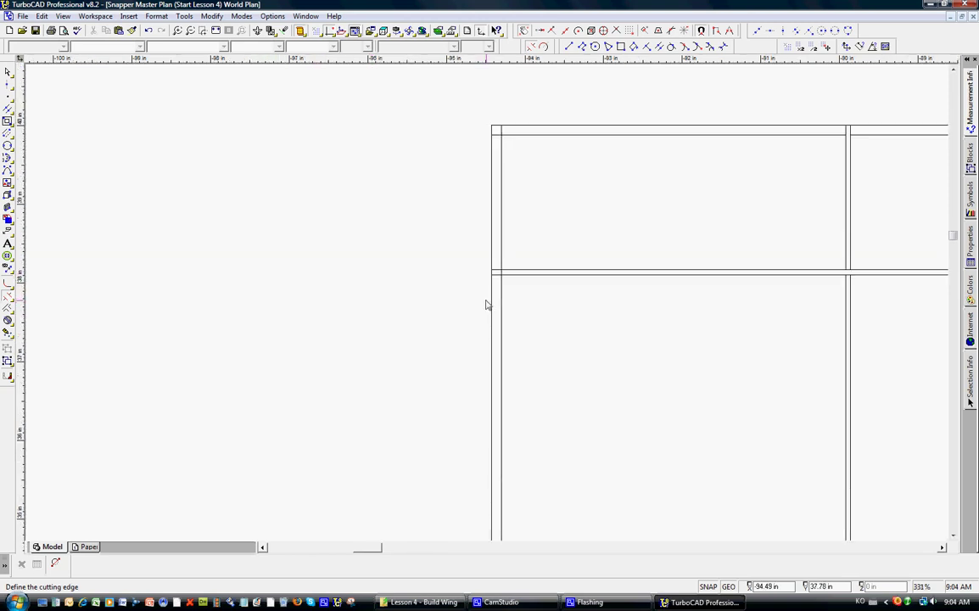
{"action": "left_click", "coordinate": [542, 47]}
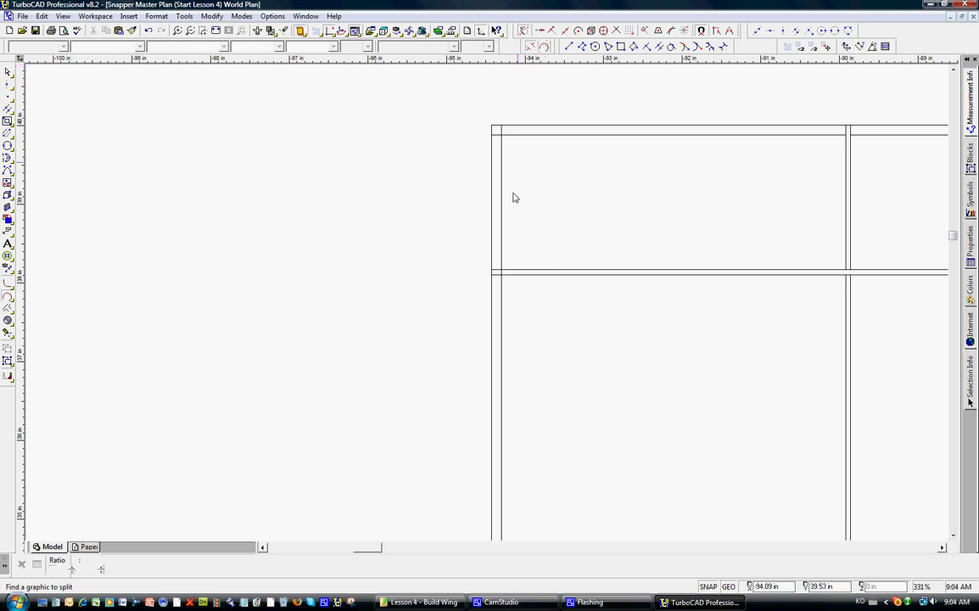
{"action": "left_click", "coordinate": [502, 276]}
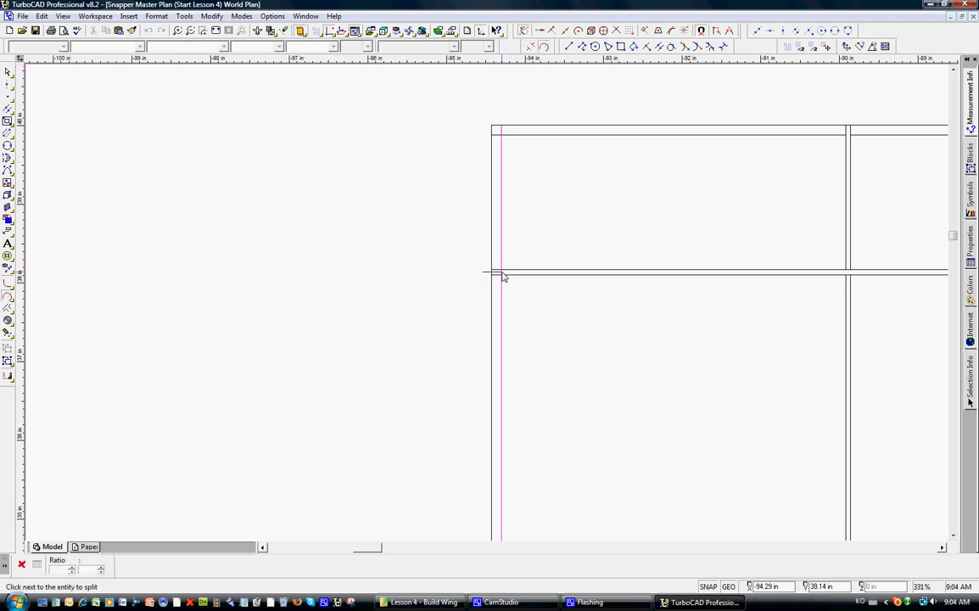
{"action": "left_click", "coordinate": [502, 277]}
Trim both split ends of the left end rib's inner line back to the two spar lines
{"action": "left_click", "coordinate": [480, 40]}
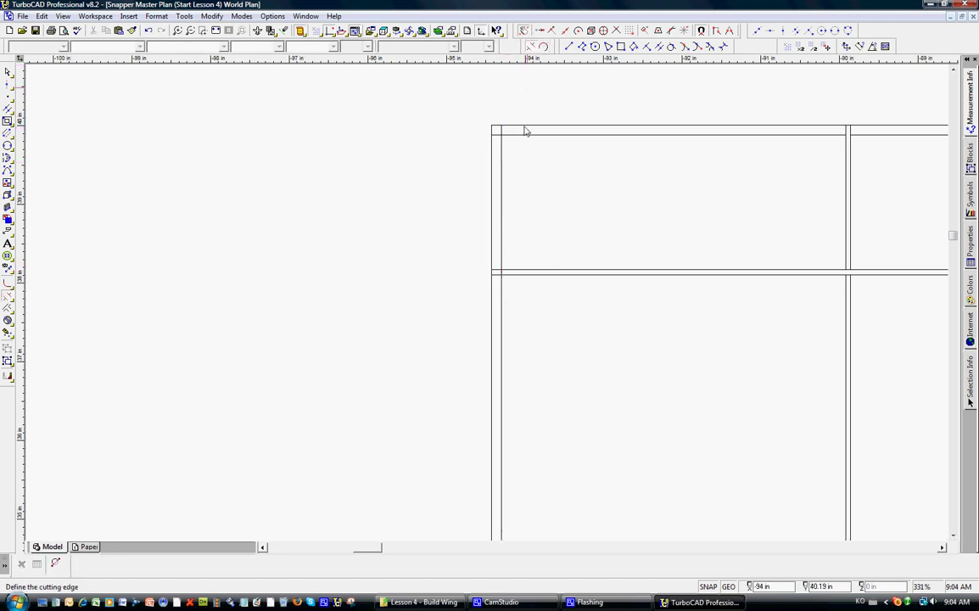
{"action": "left_click", "coordinate": [502, 273]}
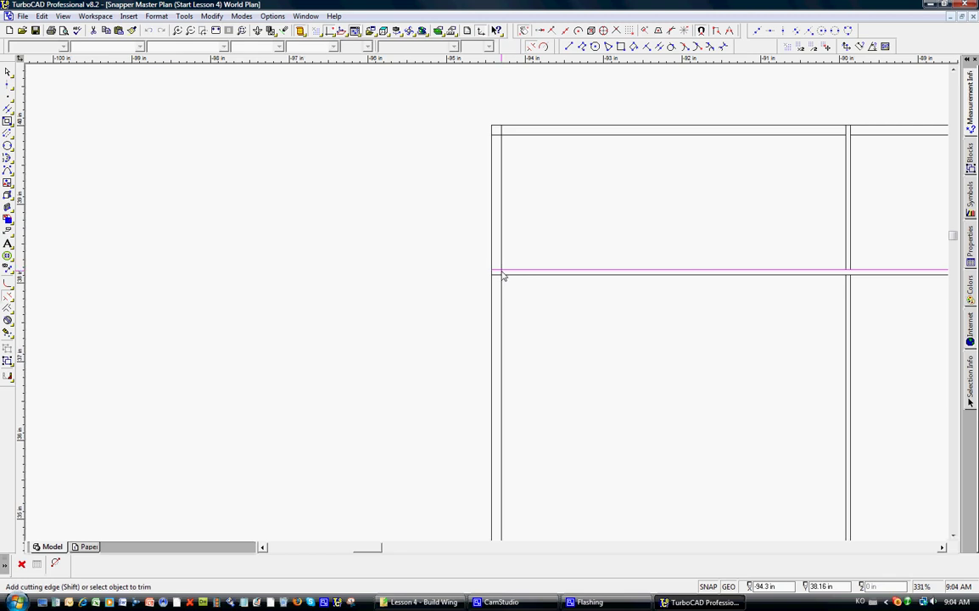
{"action": "left_click", "coordinate": [492, 270]}
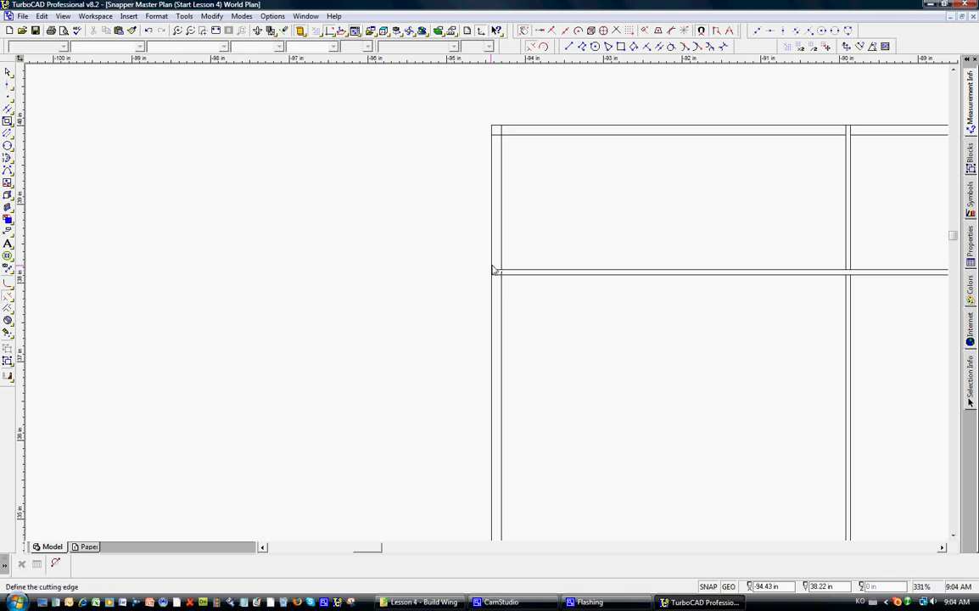
{"action": "left_click", "coordinate": [506, 274]}
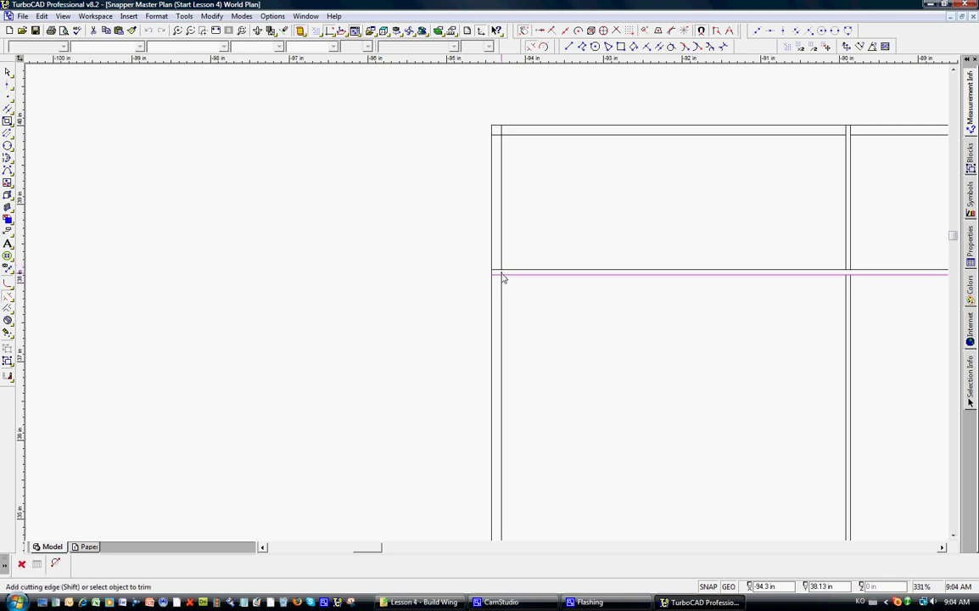
{"action": "left_click", "coordinate": [503, 278]}
{"action": "left_click", "coordinate": [502, 277]}
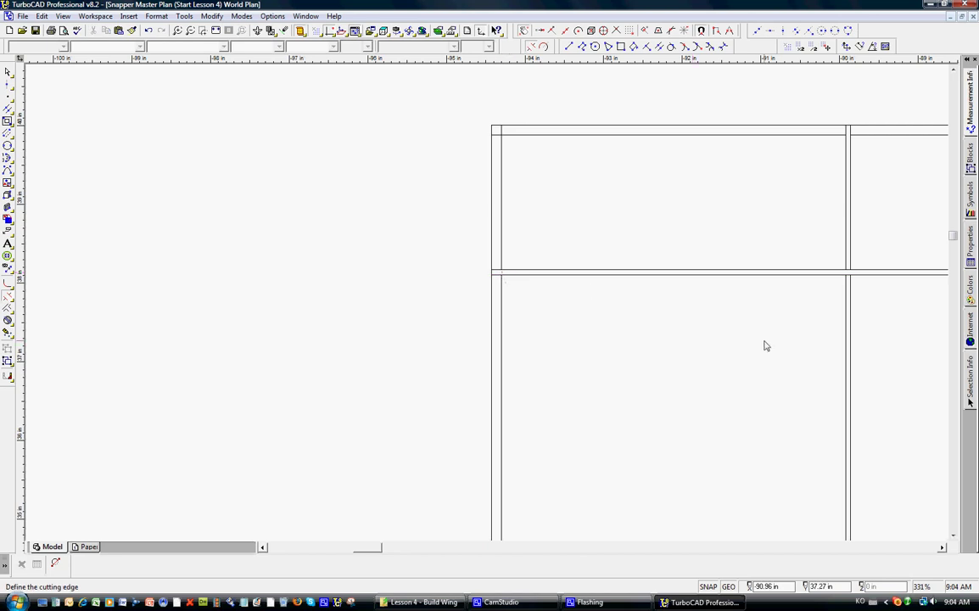
Move the airfoil profile from beneath the wing plan to the empty area at its lower left
{"action": "scroll", "coordinate": [481, 301], "scroll_direction": "down", "scroll_amount": 1}
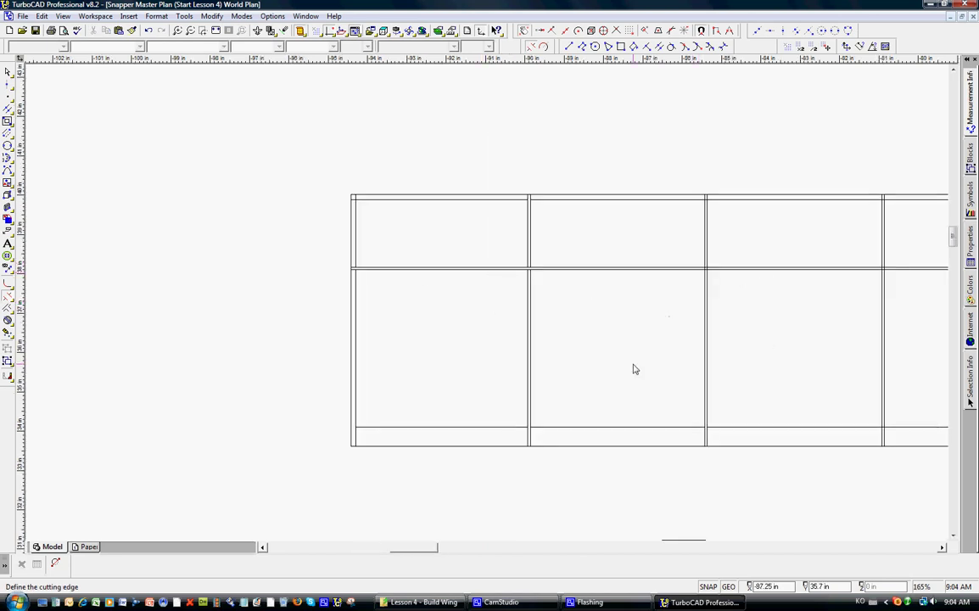
{"action": "scroll", "coordinate": [481, 336], "scroll_direction": "down", "scroll_amount": 1}
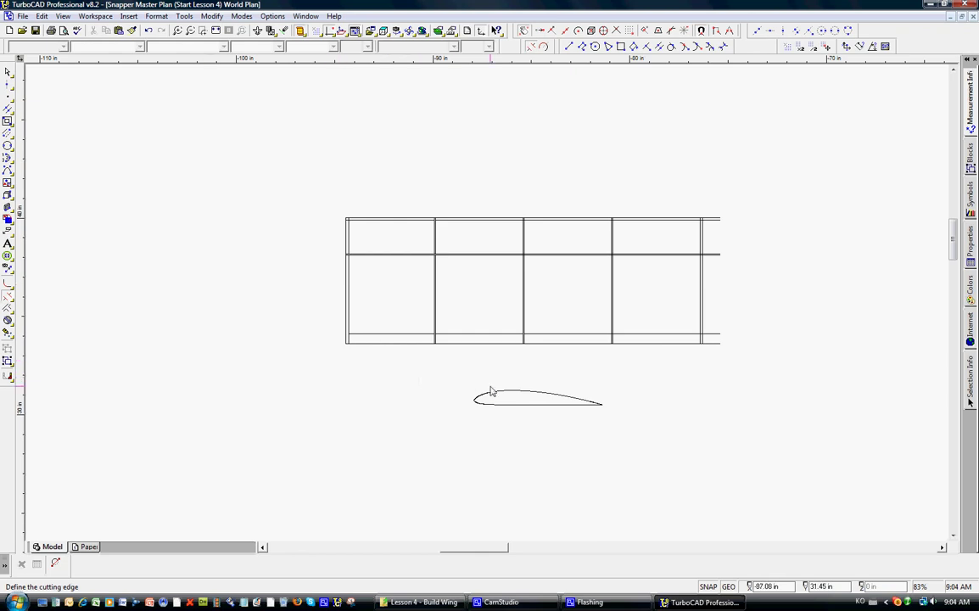
{"action": "left_click", "coordinate": [530, 47]}
{"action": "mouse_move", "coordinate": [7, 74]}
{"action": "left_click", "coordinate": [7, 74]}
{"action": "left_click_drag", "start_coordinate": [430, 370], "coordinate": [626, 439]}
{"action": "left_click_drag", "start_coordinate": [539, 405], "coordinate": [235, 382]}
{"action": "left_click", "coordinate": [216, 324]}
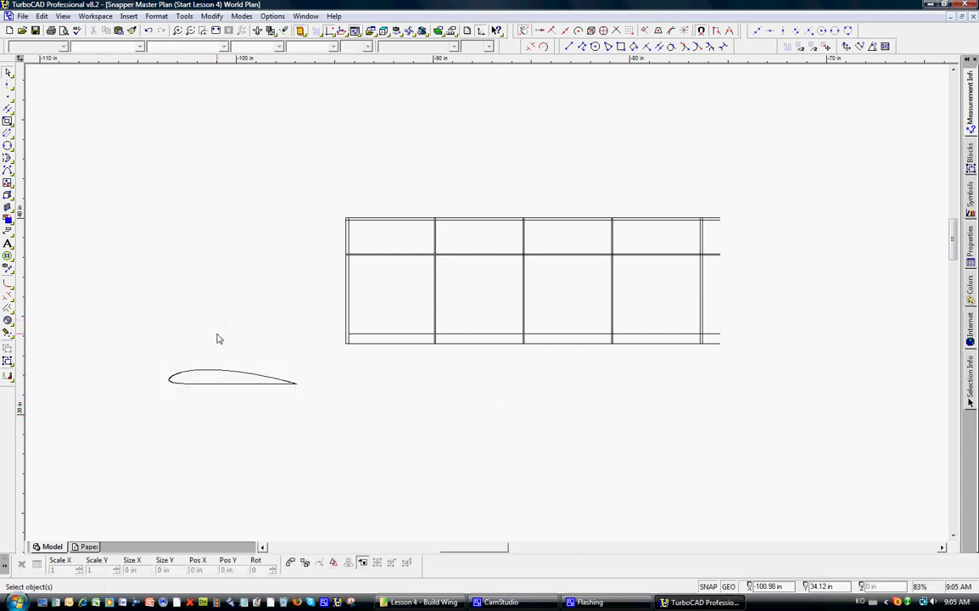
Place horizontal construction lines through the highest point and the flat bottom of the airfoil profile
{"action": "scroll", "coordinate": [221, 375], "scroll_direction": "up", "scroll_amount": 1}
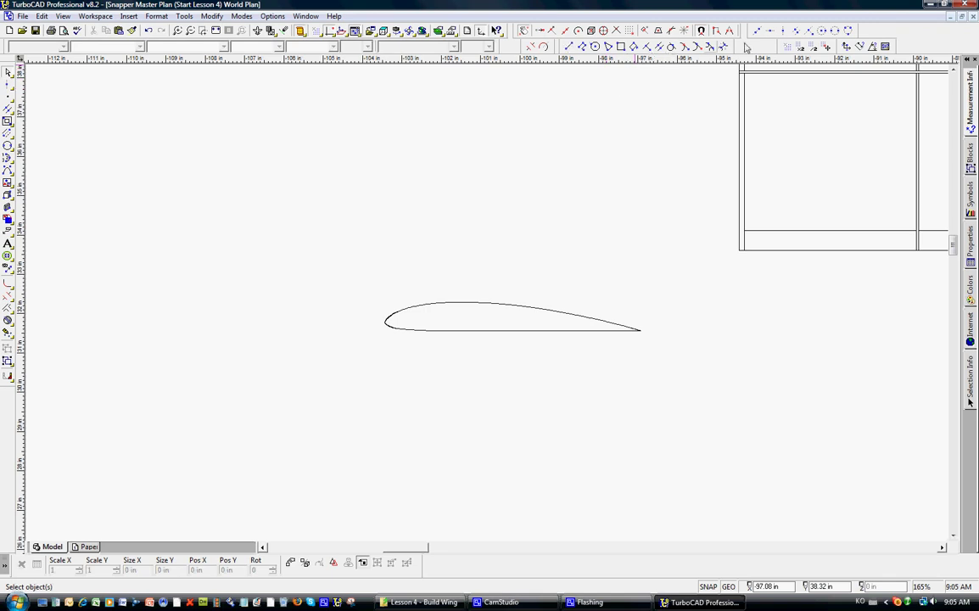
{"action": "left_click", "coordinate": [780, 31]}
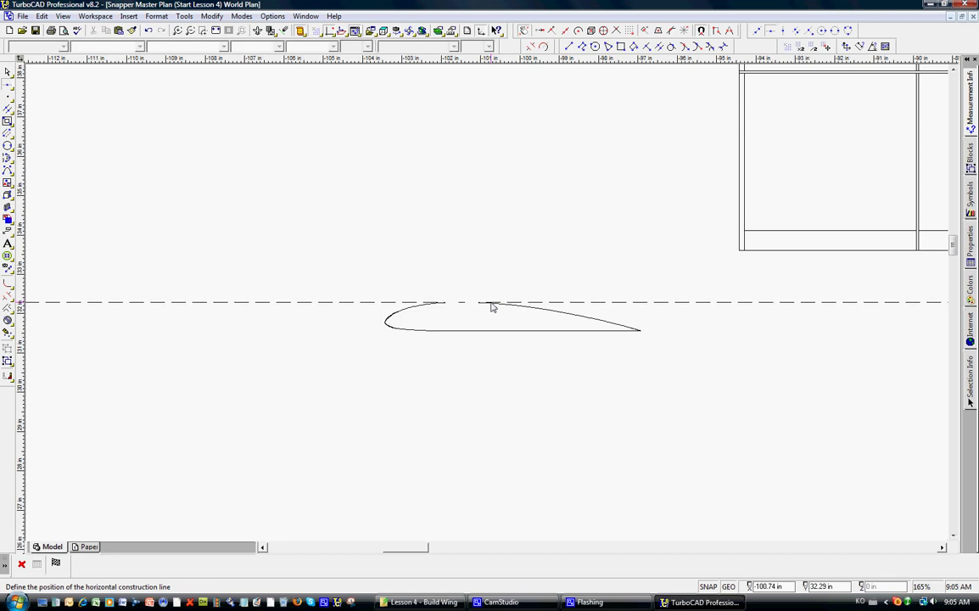
{"action": "left_click", "coordinate": [491, 305]}
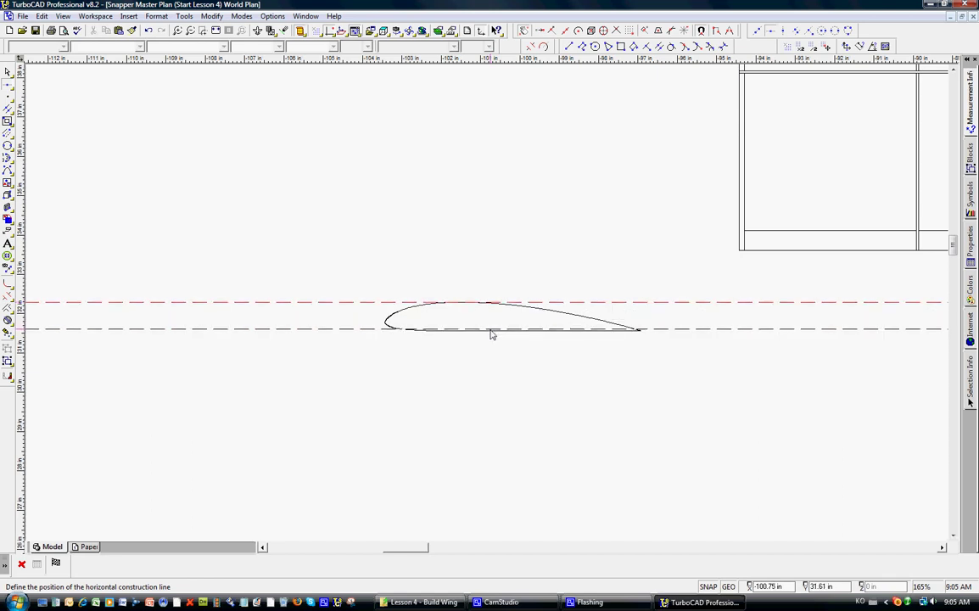
{"action": "left_click", "coordinate": [491, 334]}
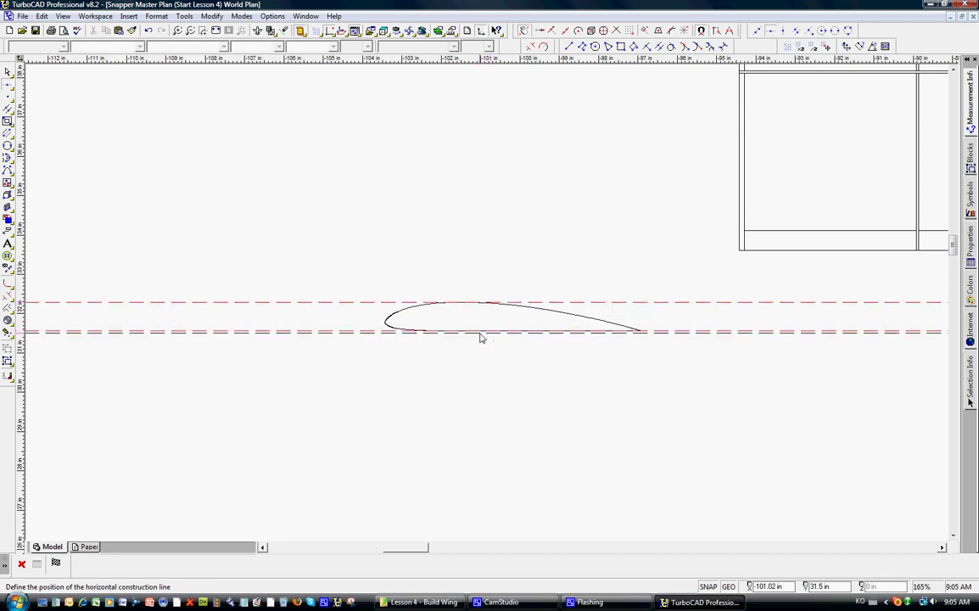
{"action": "key", "text": "Escape"}
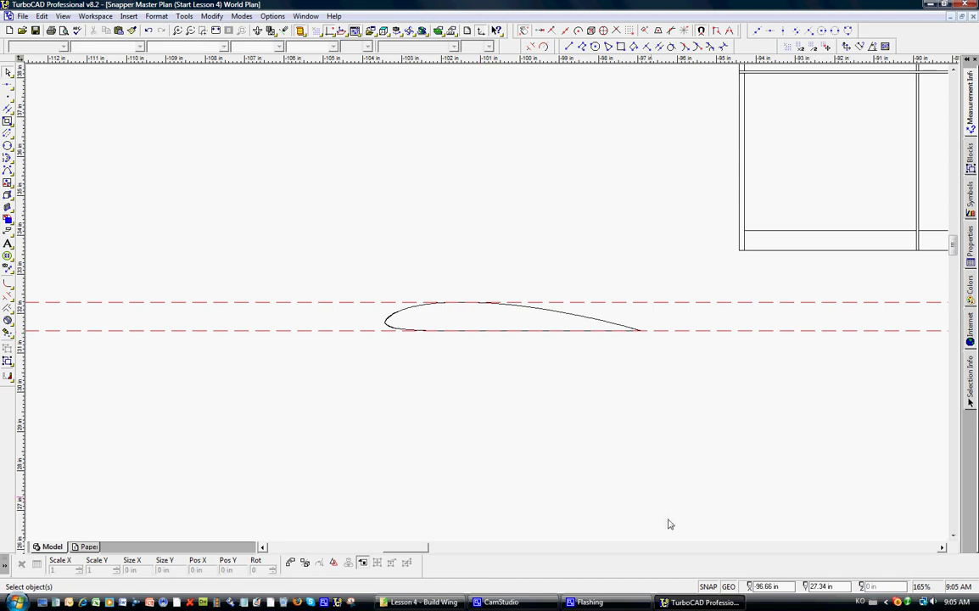
Place vertical construction lines through both edges of the wing plan's left end rib and both edges of the second rib
{"action": "left_click_drag", "start_coordinate": [406, 547], "coordinate": [431, 552]}
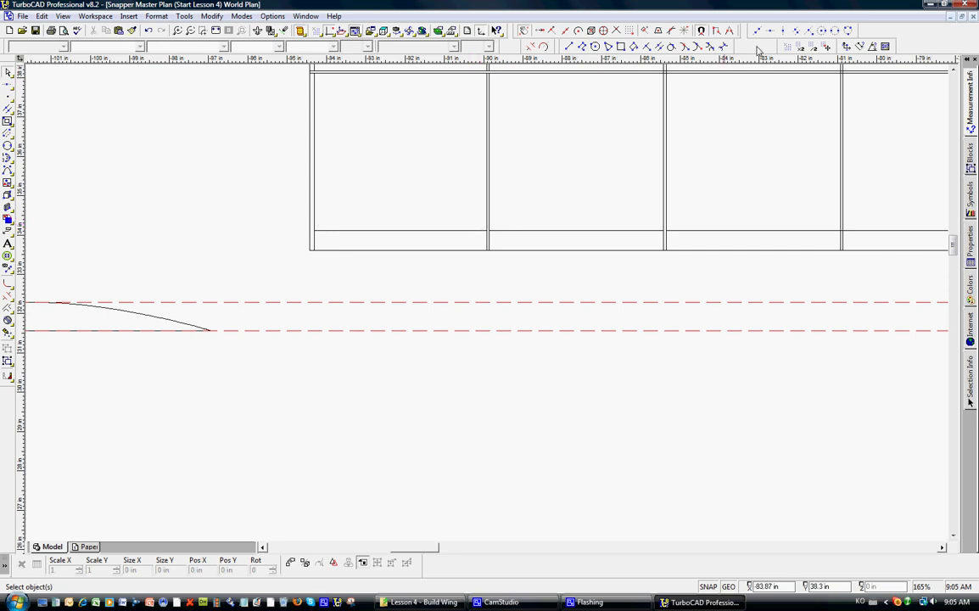
{"action": "left_click", "coordinate": [783, 31]}
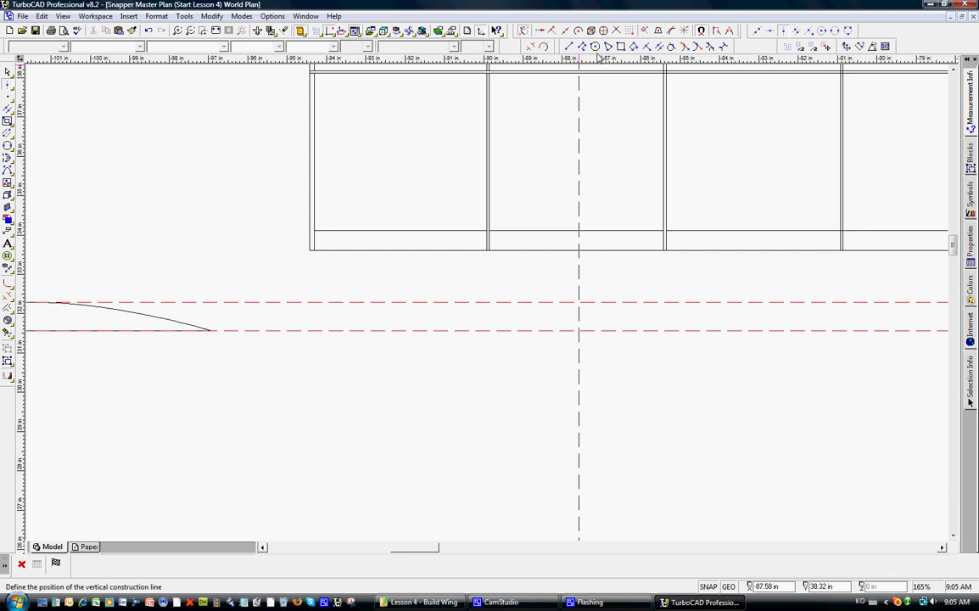
{"action": "left_click", "coordinate": [539, 31]}
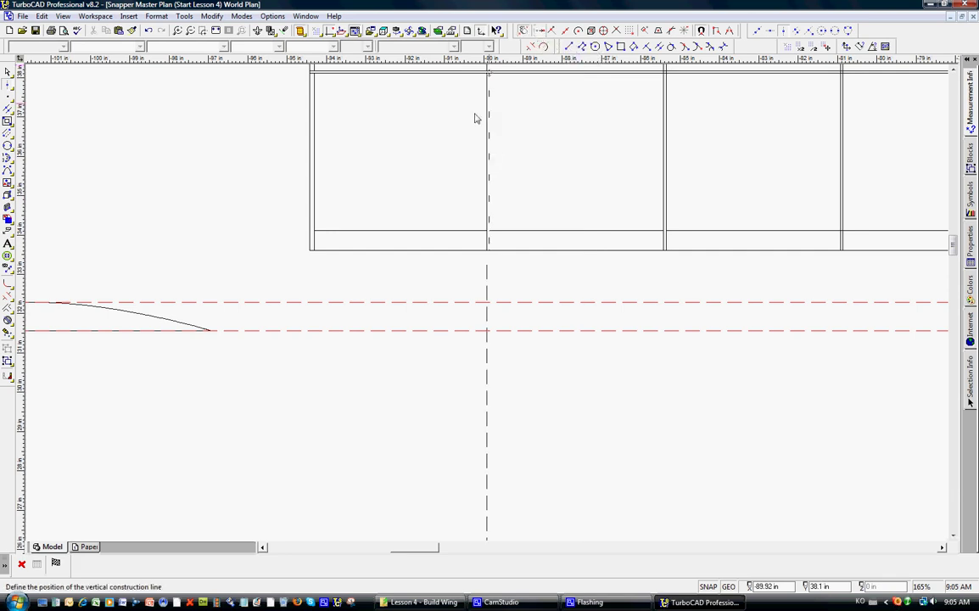
{"action": "left_click", "coordinate": [309, 254]}
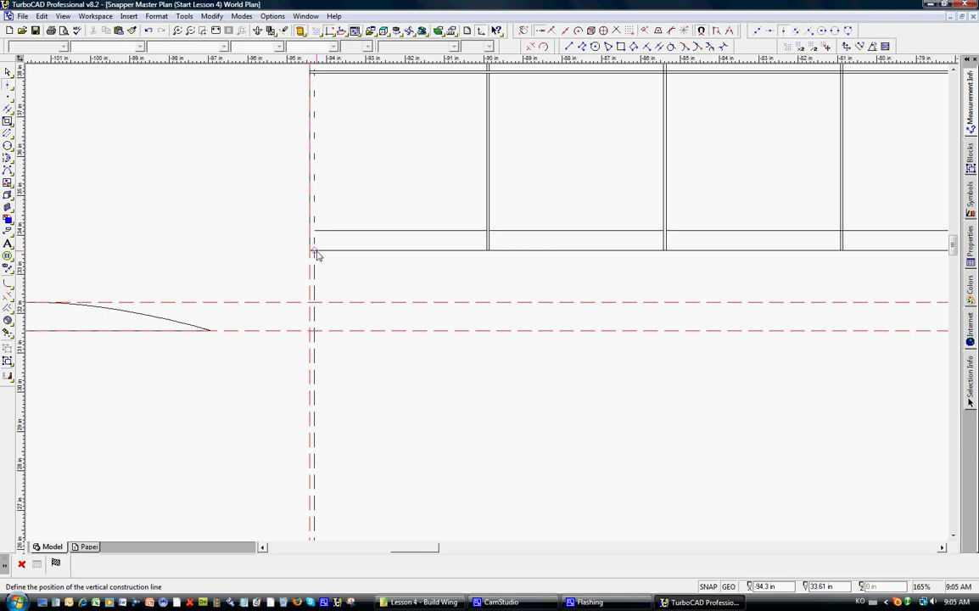
{"action": "left_click", "coordinate": [317, 253]}
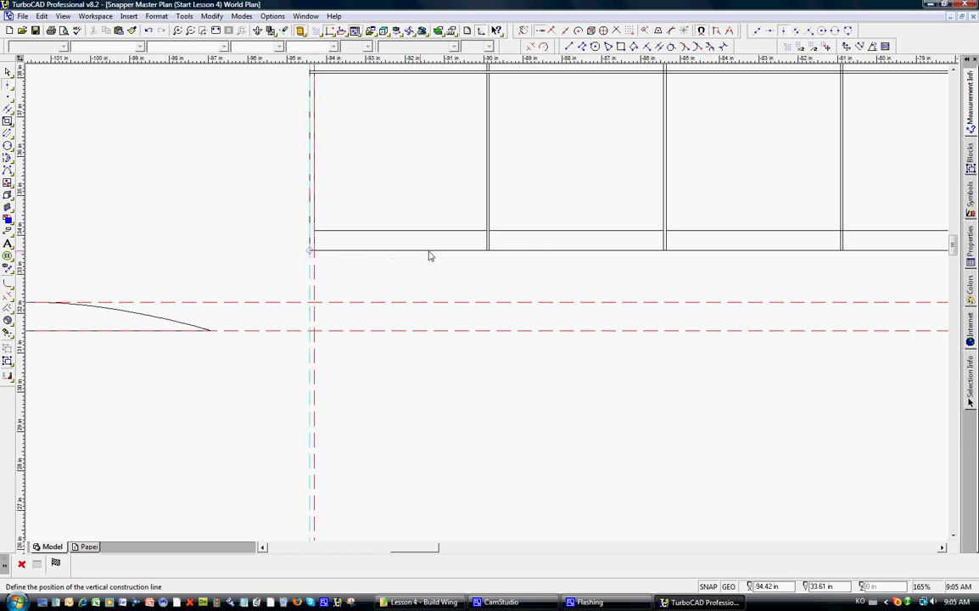
{"action": "left_click", "coordinate": [489, 252]}
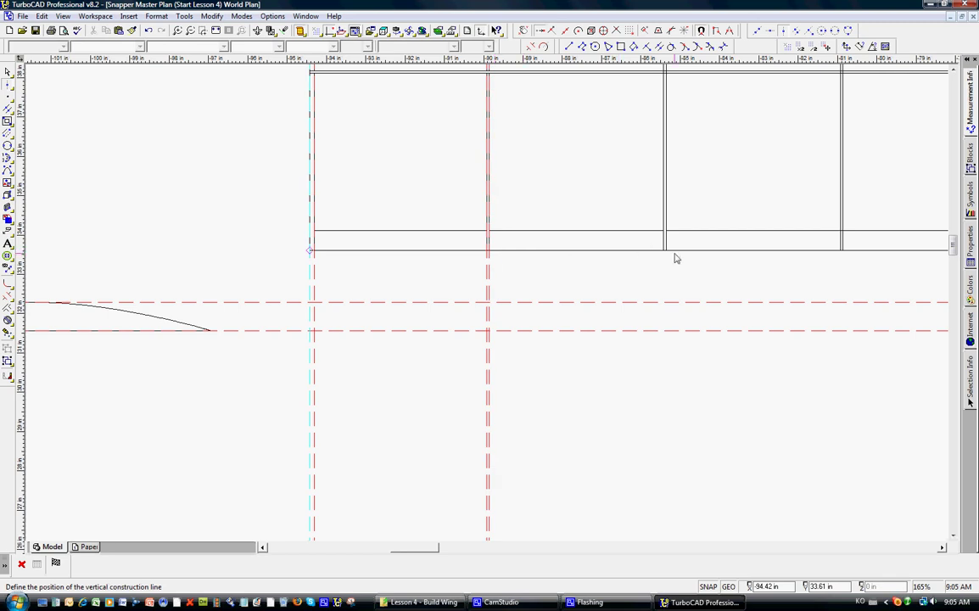
{"action": "key", "text": "Escape"}
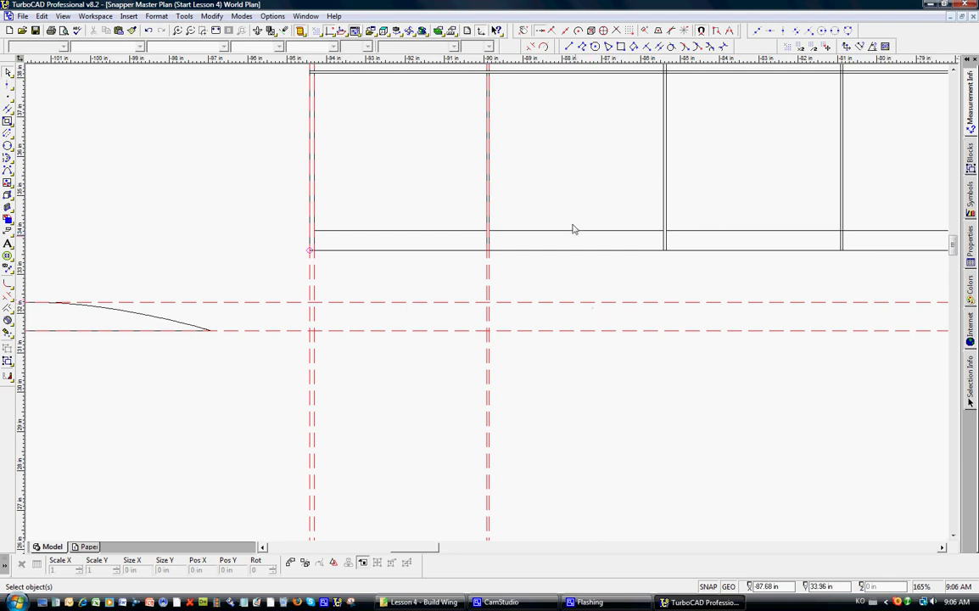
Add a horizontal construction line about midway between the two lines marking the airfoil's top and bottom
{"action": "left_click", "coordinate": [768, 32]}
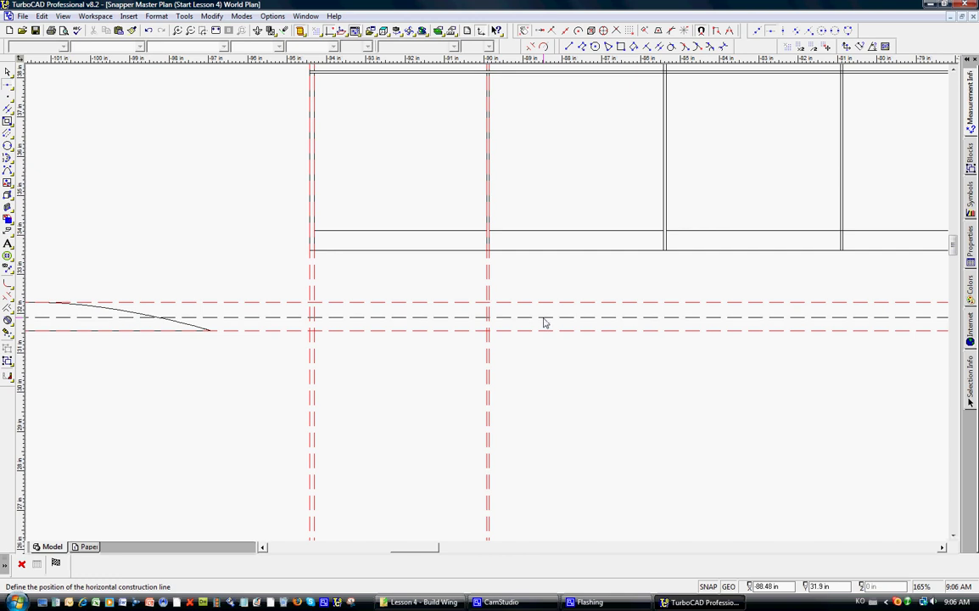
{"action": "left_click", "coordinate": [544, 319]}
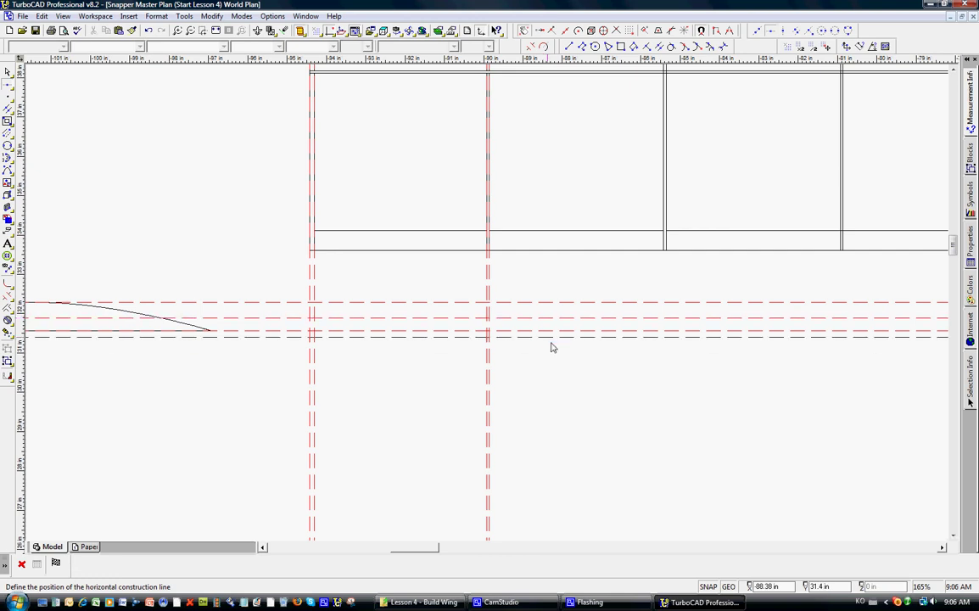
{"action": "key", "text": "Escape"}
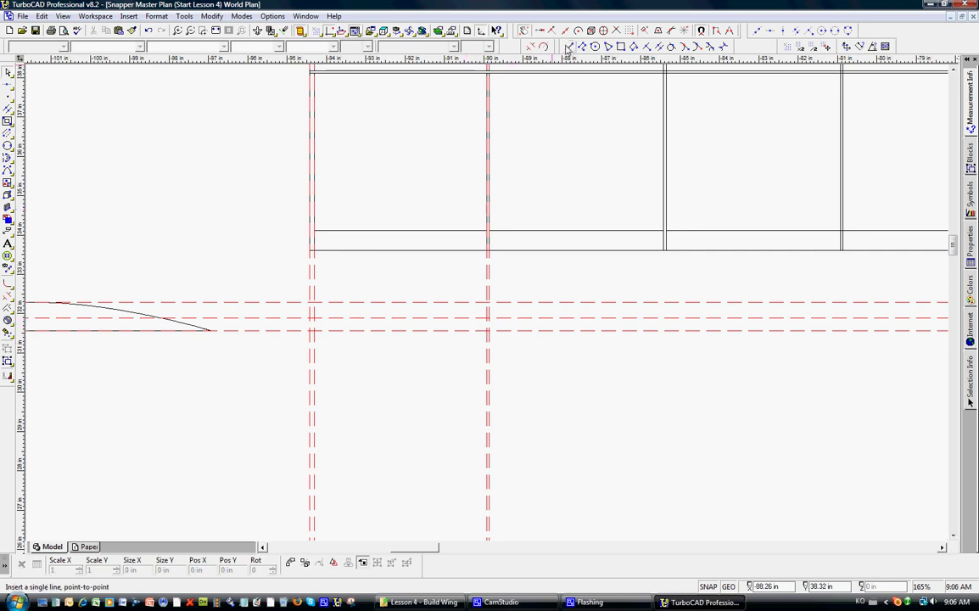
Draw a 0.13 in line across the left end rib on the middle construction line and a vertical line up to the upper one
{"action": "left_click", "coordinate": [509, 37]}
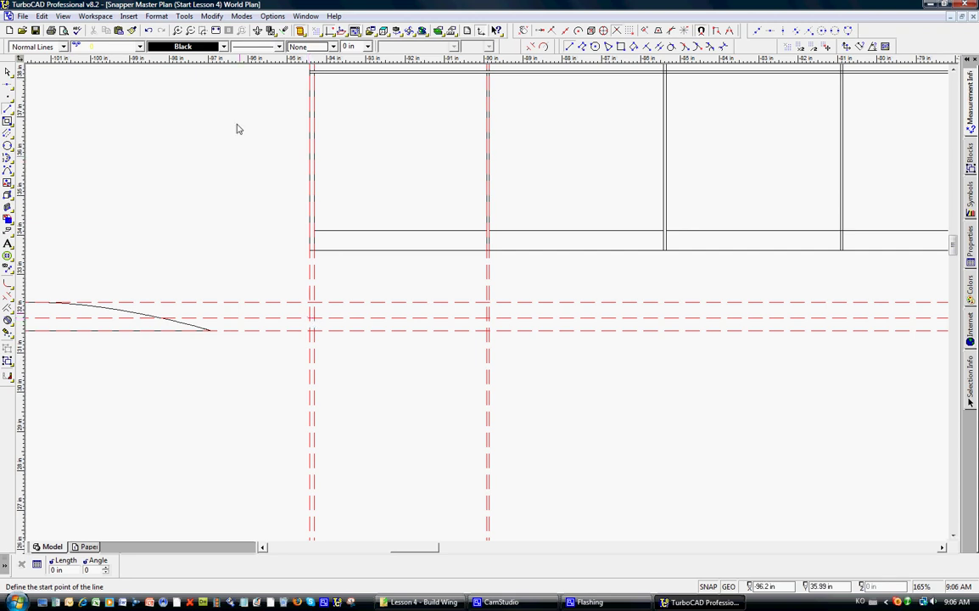
{"action": "left_click", "coordinate": [191, 31]}
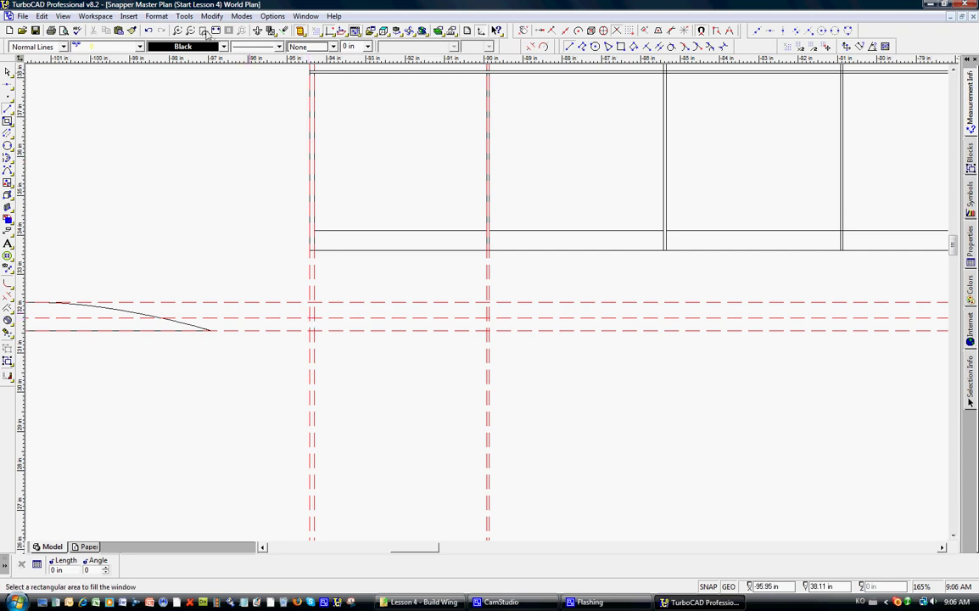
{"action": "left_click", "coordinate": [286, 273]}
{"action": "left_click", "coordinate": [514, 354]}
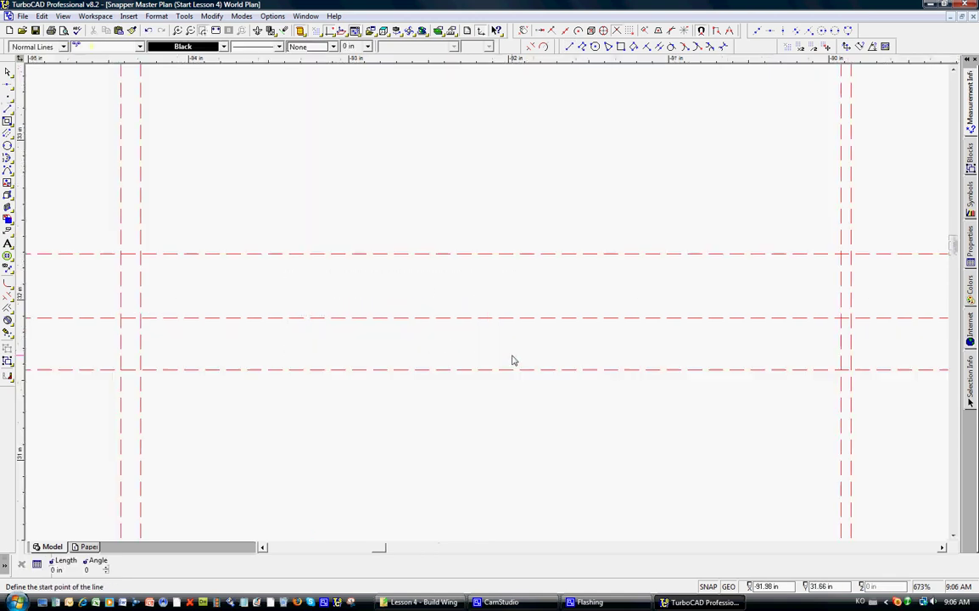
{"action": "left_click", "coordinate": [121, 320]}
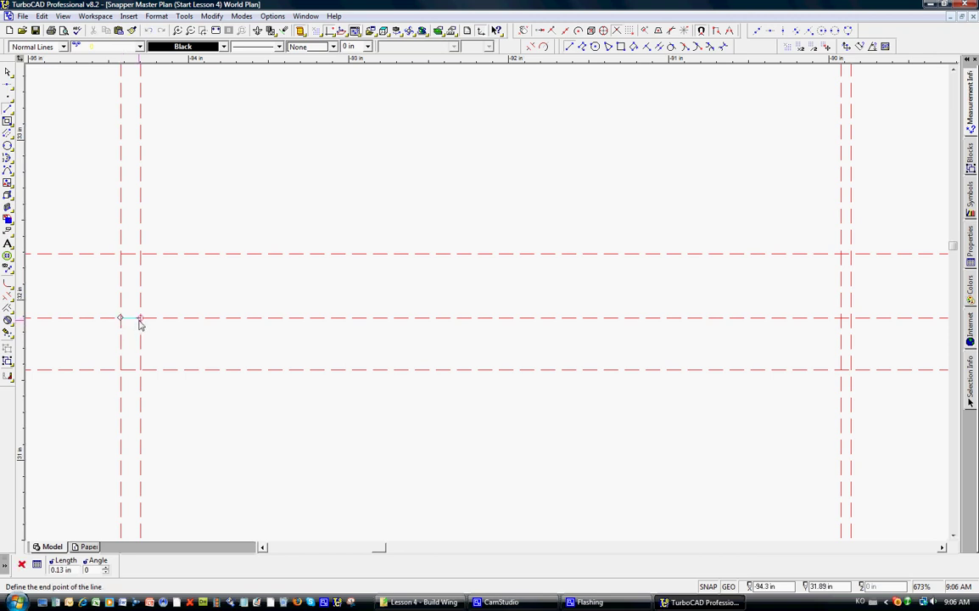
{"action": "left_click", "coordinate": [141, 320]}
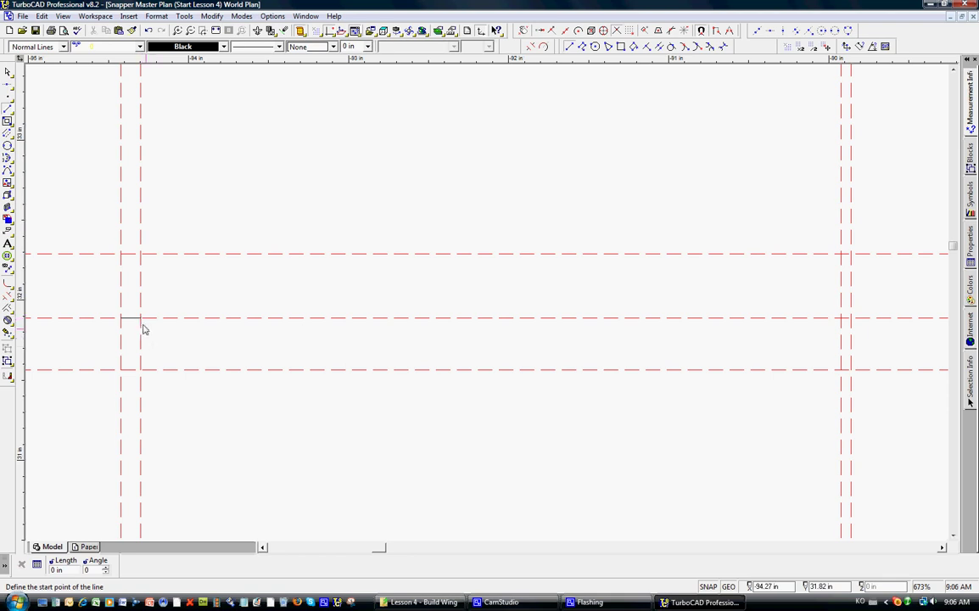
{"action": "left_click", "coordinate": [141, 319]}
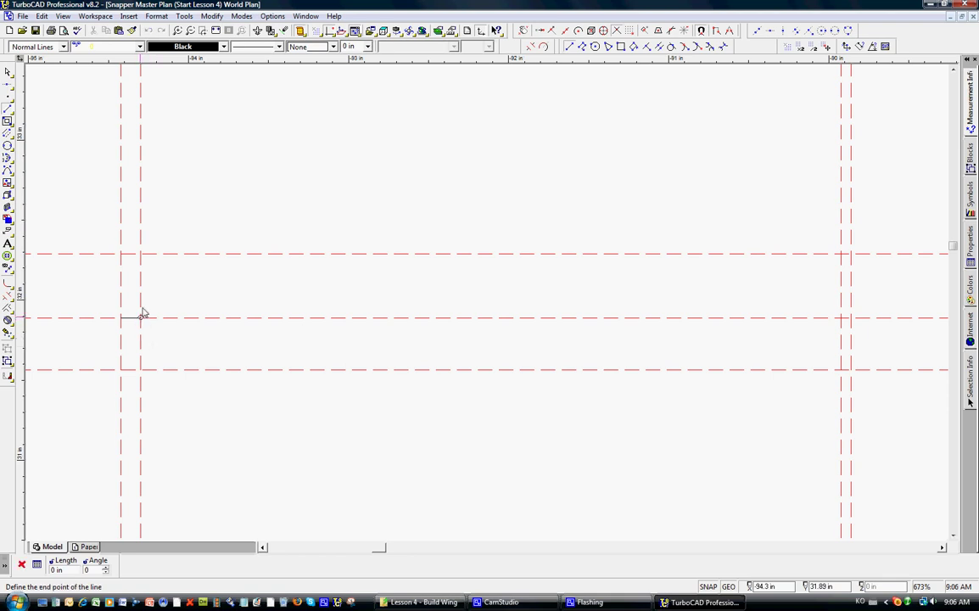
{"action": "left_click", "coordinate": [141, 259]}
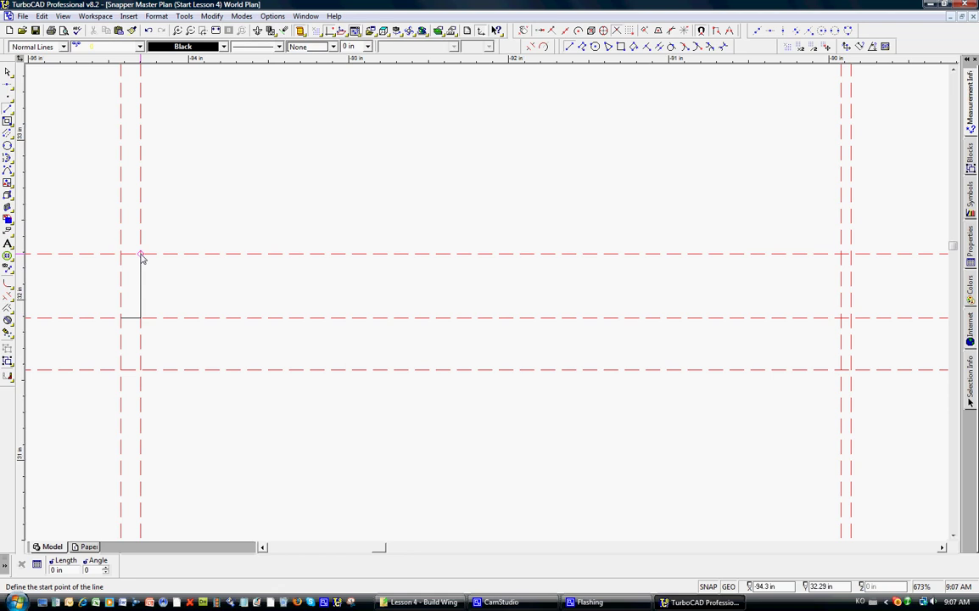
Draw the top line along the upper construction line to the second rib and outline that rib's notch down to the middle construction line
{"action": "left_click", "coordinate": [142, 258]}
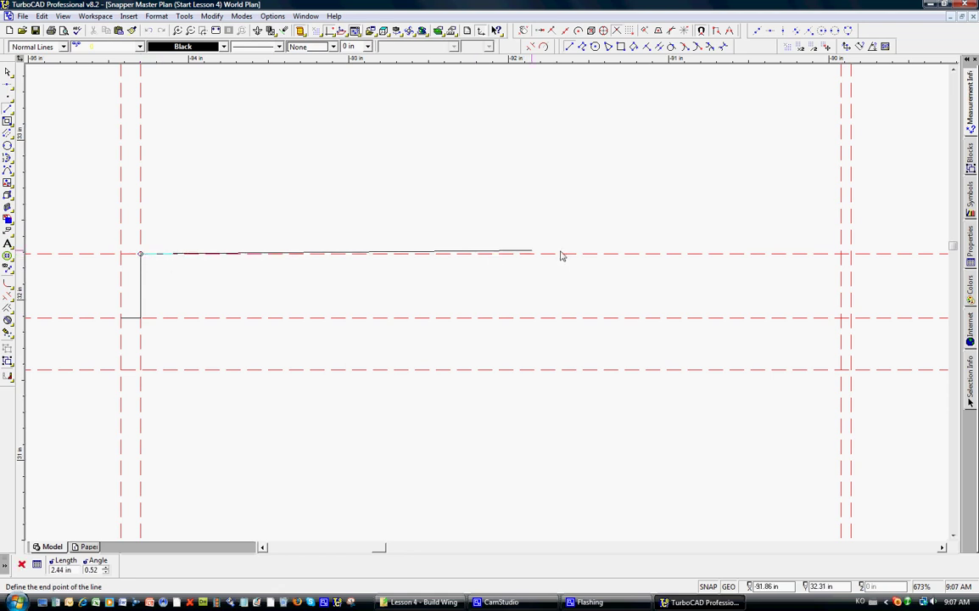
{"action": "left_click", "coordinate": [841, 257]}
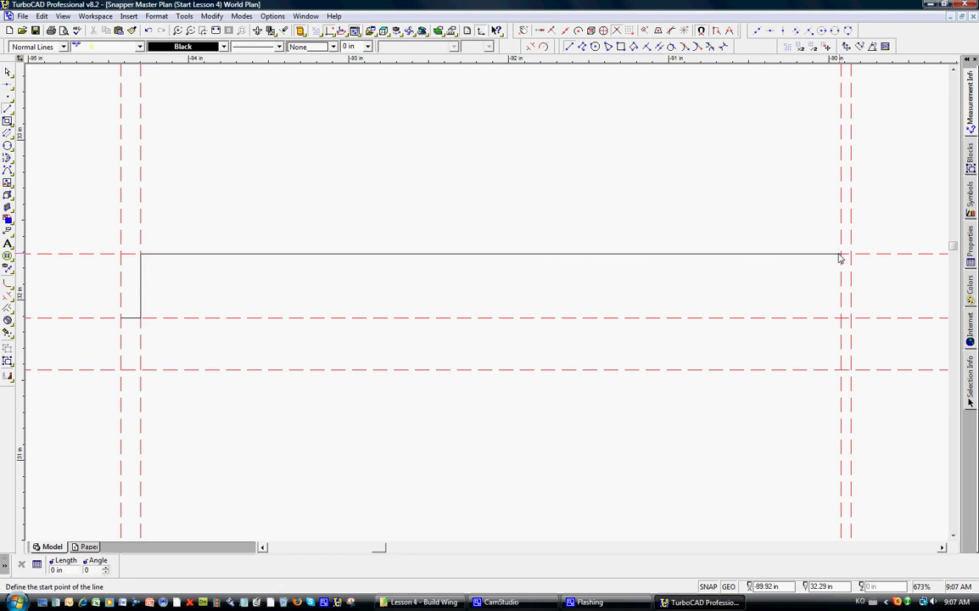
{"action": "left_click", "coordinate": [842, 258]}
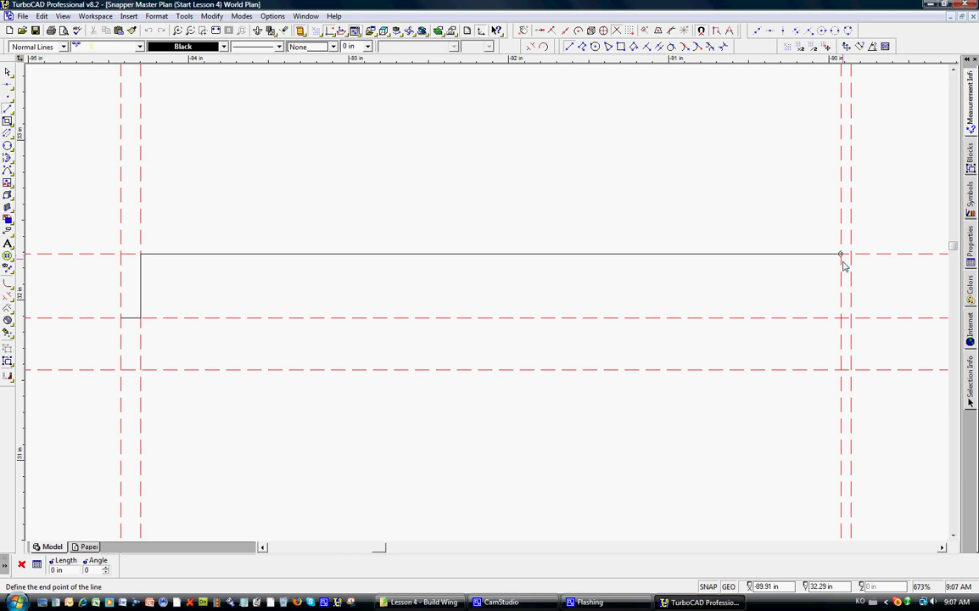
{"action": "left_click", "coordinate": [843, 321]}
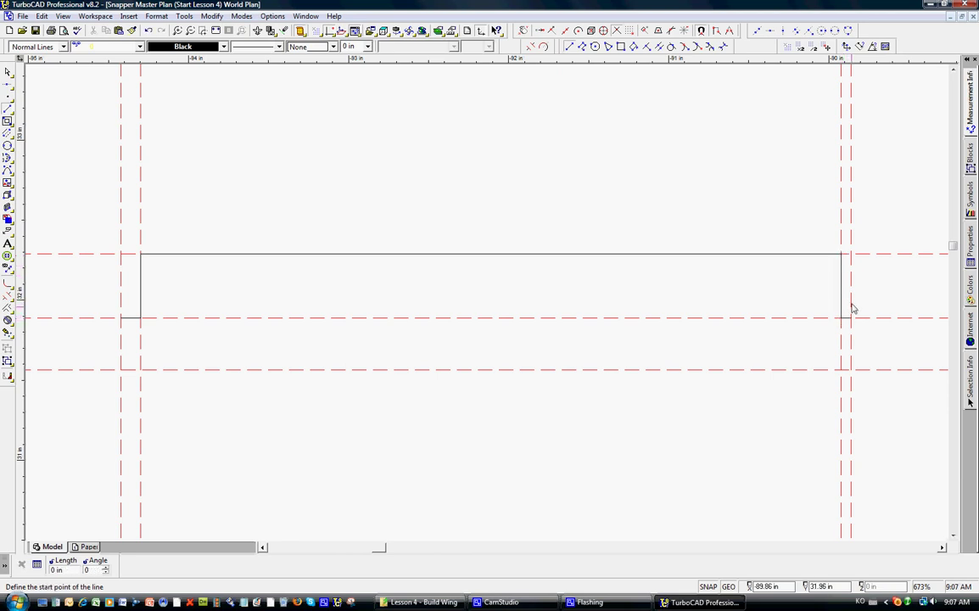
{"action": "left_click", "coordinate": [850, 320]}
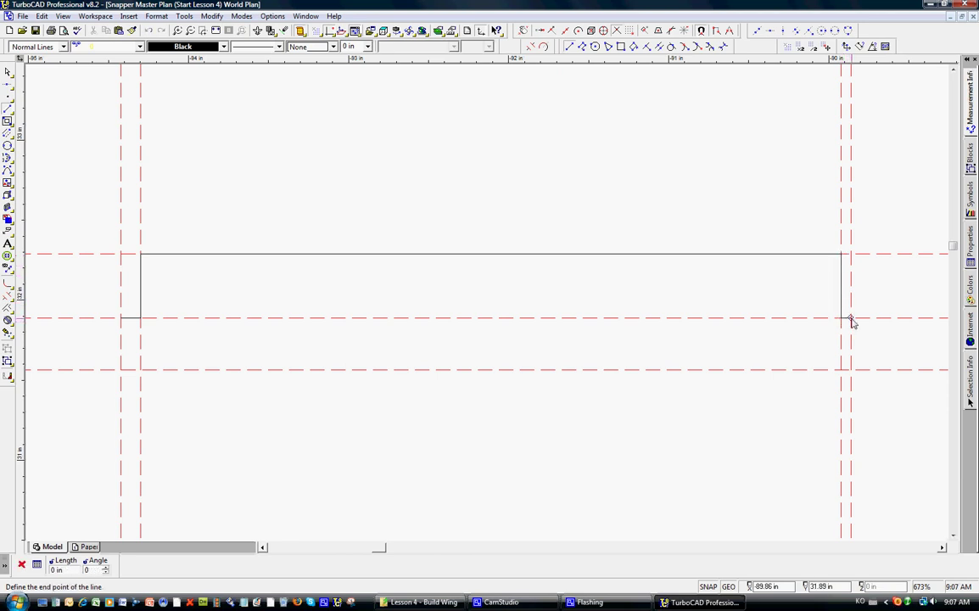
{"action": "left_click", "coordinate": [852, 255]}
Draw a vertical line at the left end rib's outer edge from the middle construction line down to the lower one
{"action": "scroll", "coordinate": [874, 314], "scroll_direction": "down", "scroll_amount": 1}
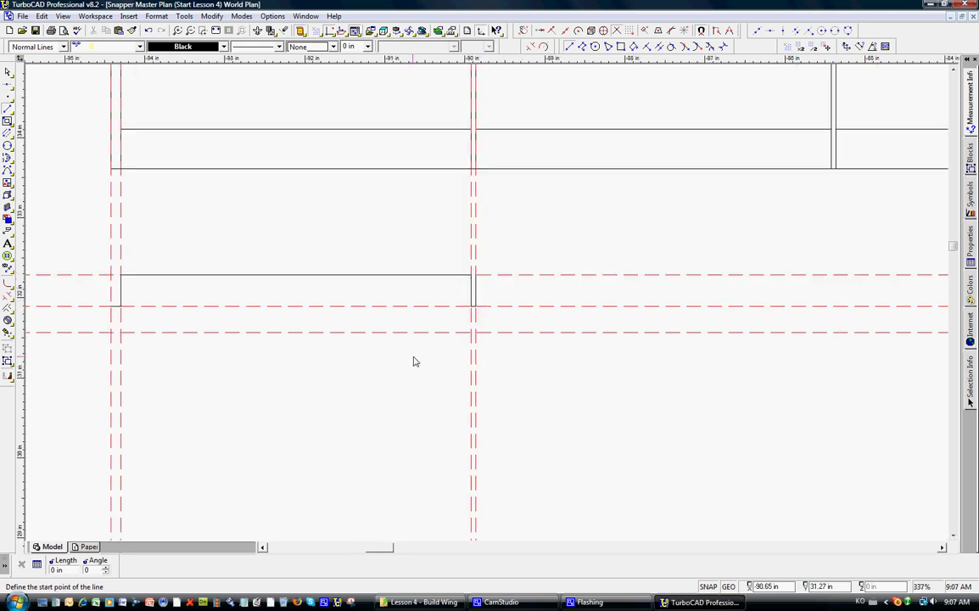
{"action": "left_click", "coordinate": [109, 307]}
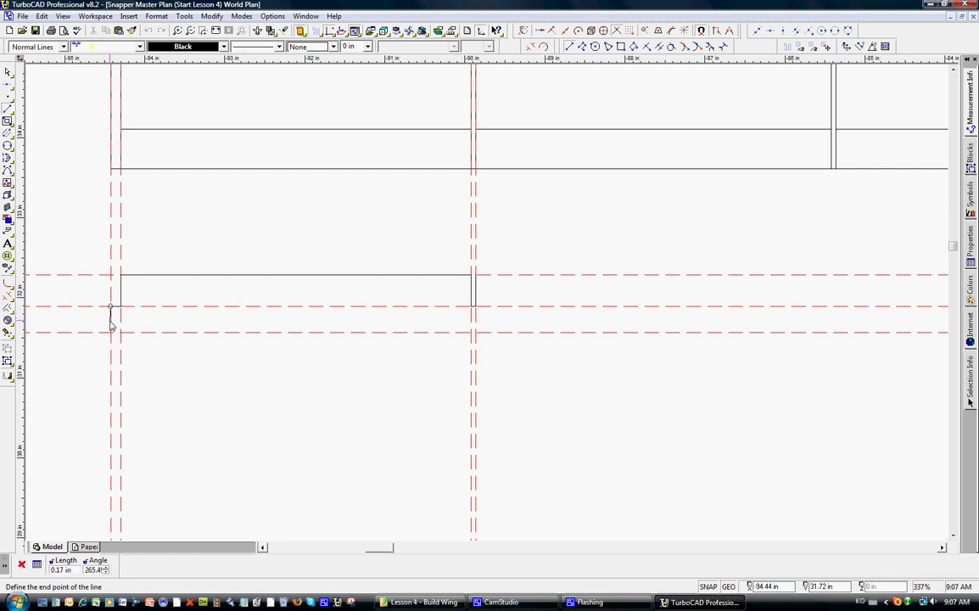
{"action": "left_click", "coordinate": [112, 333]}
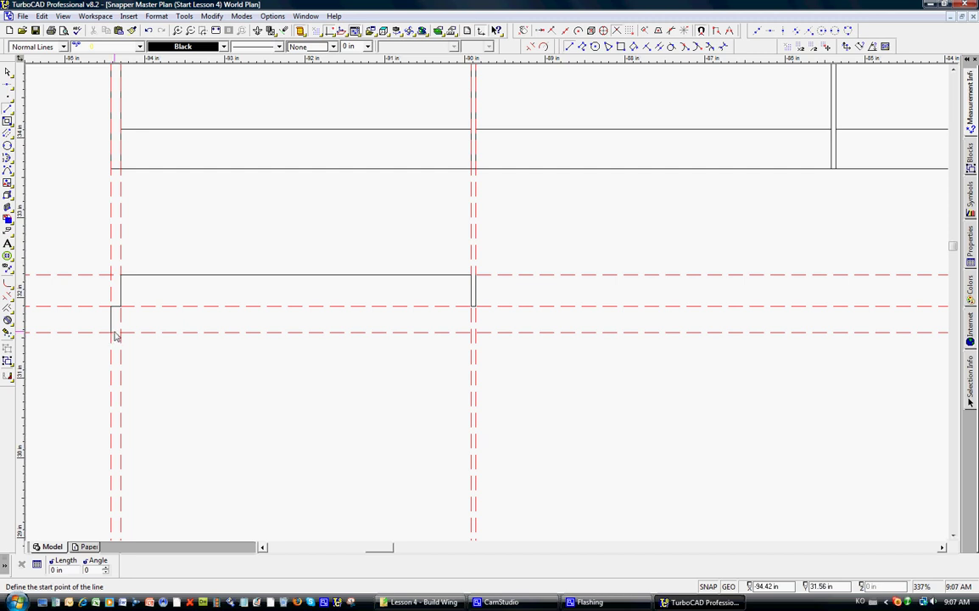
Place a vertical construction line through the right end of the wing plan's edge lines
{"action": "scroll", "coordinate": [487, 306], "scroll_direction": "down", "scroll_amount": 5}
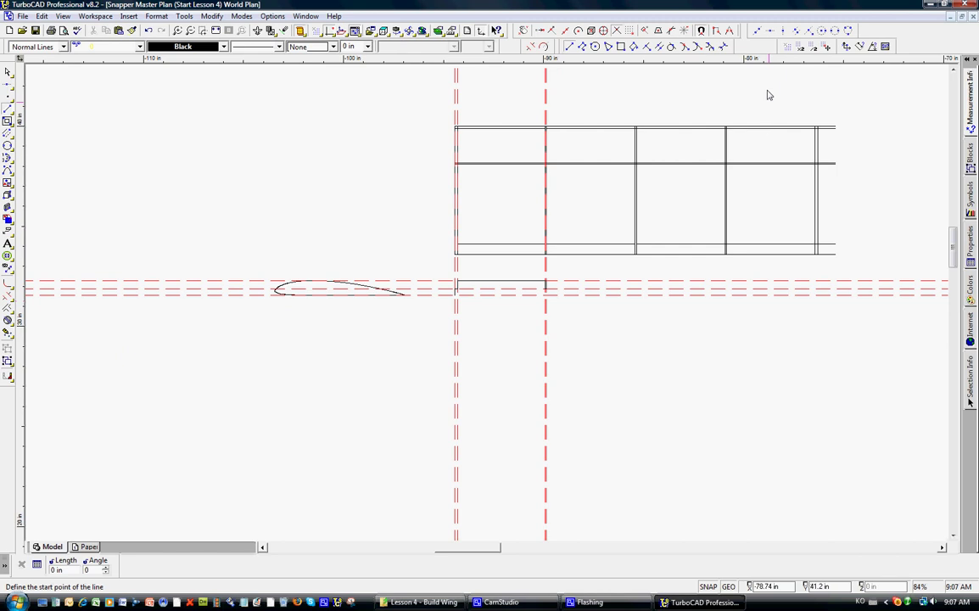
{"action": "left_click", "coordinate": [782, 32]}
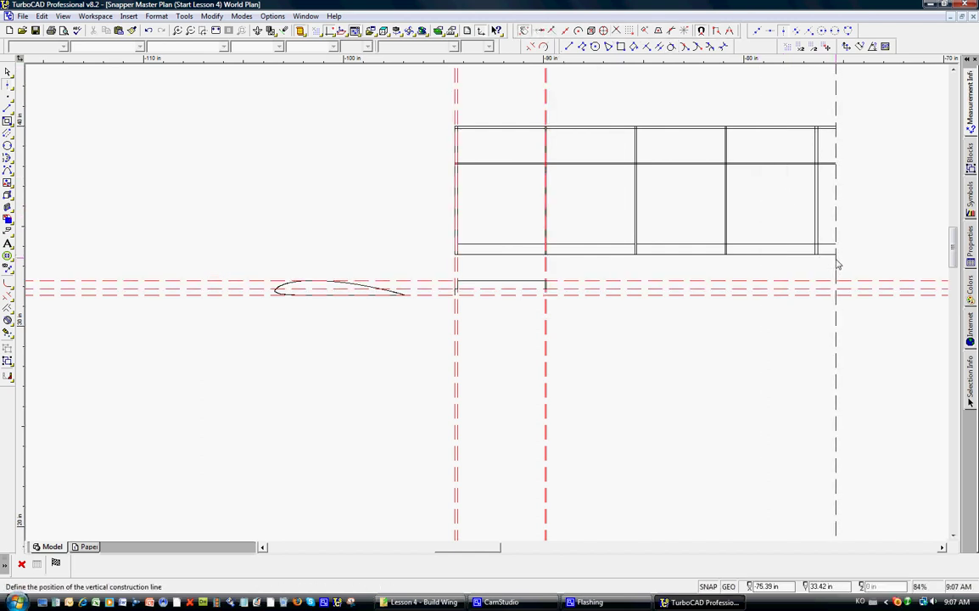
{"action": "scroll", "coordinate": [835, 259], "scroll_direction": "up", "scroll_amount": 1}
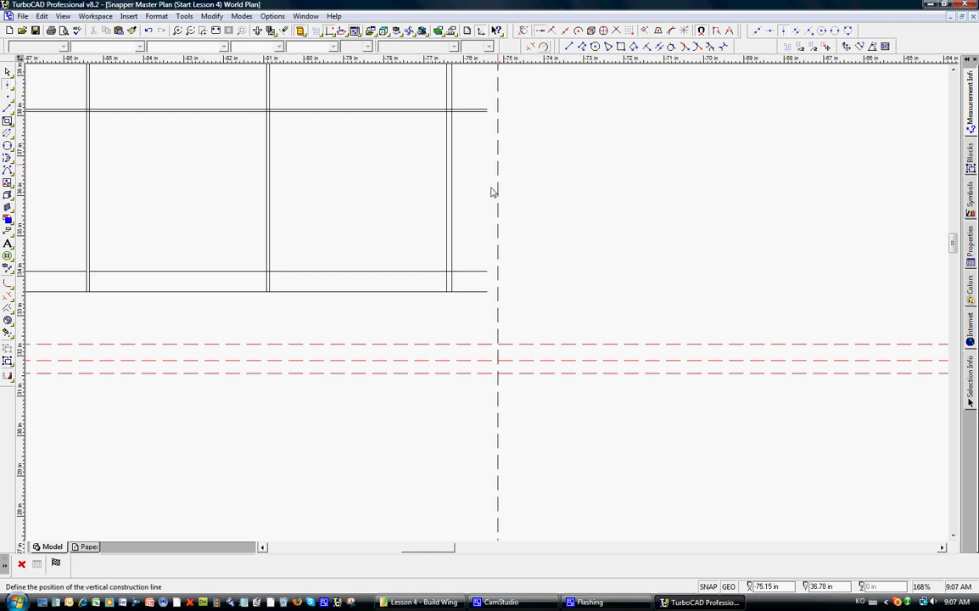
{"action": "left_click", "coordinate": [485, 294]}
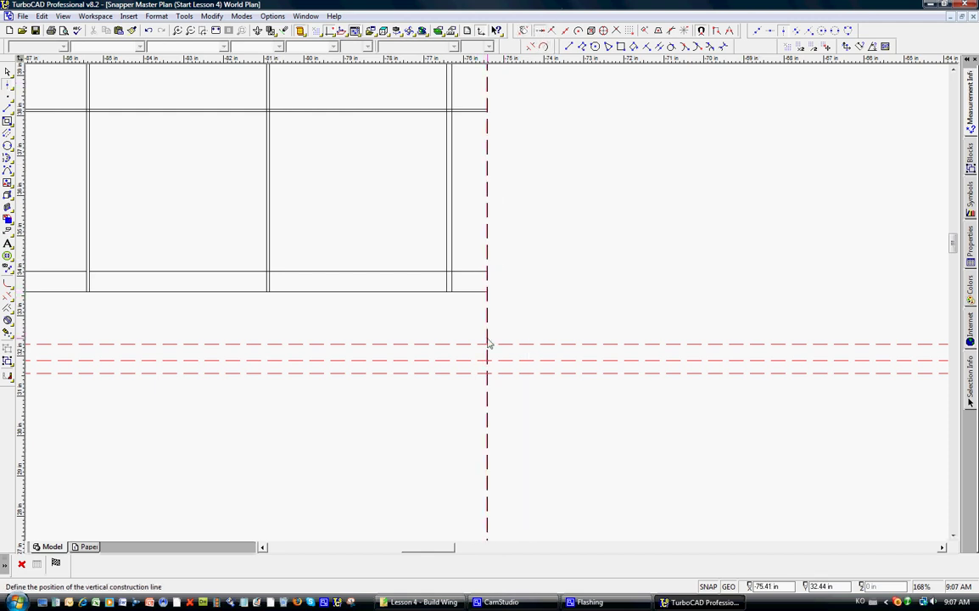
{"action": "key", "text": "Escape"}
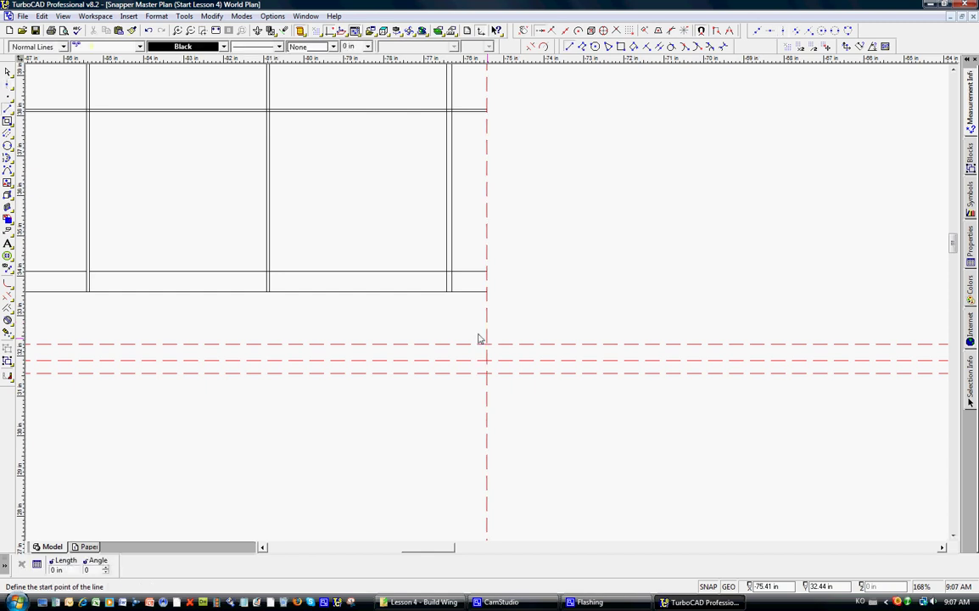
Draw the front view's bottom line along the lower construction line from the left end rib to the vertical construction line at the wing's right end
{"action": "scroll", "coordinate": [482, 326], "scroll_direction": "down", "scroll_amount": 2}
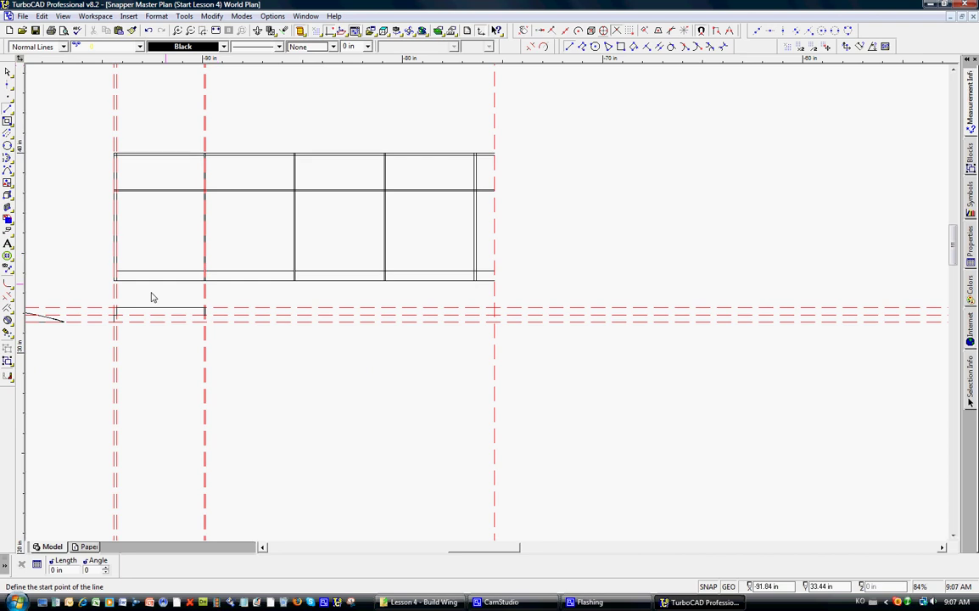
{"action": "left_click", "coordinate": [115, 322]}
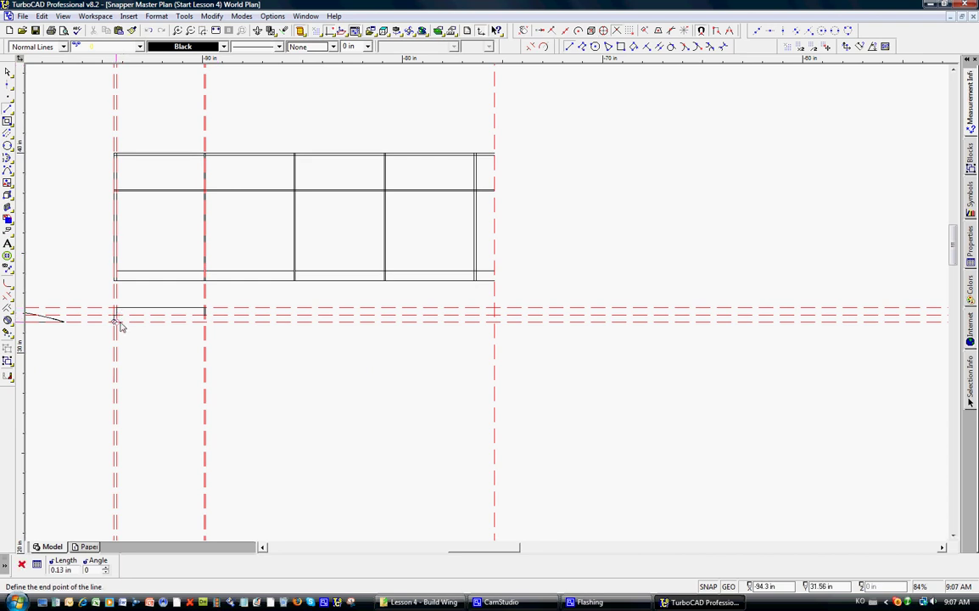
{"action": "left_click", "coordinate": [495, 324]}
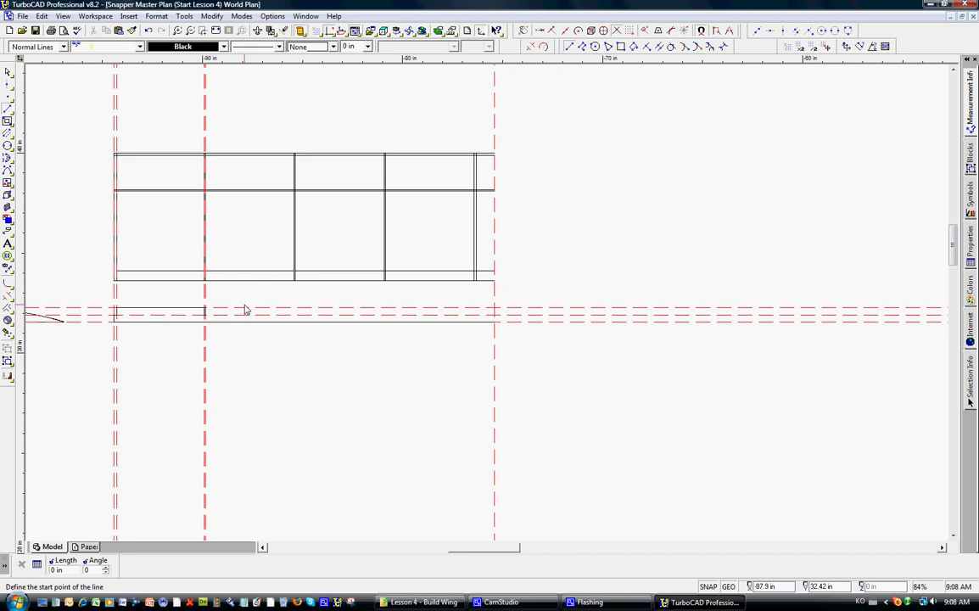
{"action": "left_click", "coordinate": [8, 71]}
Place vertical construction lines through both edges of the third rib in the wing plan
{"action": "scroll", "coordinate": [488, 301], "scroll_direction": "down", "scroll_amount": 2}
{"action": "scroll", "coordinate": [487, 302], "scroll_direction": "up", "scroll_amount": 2}
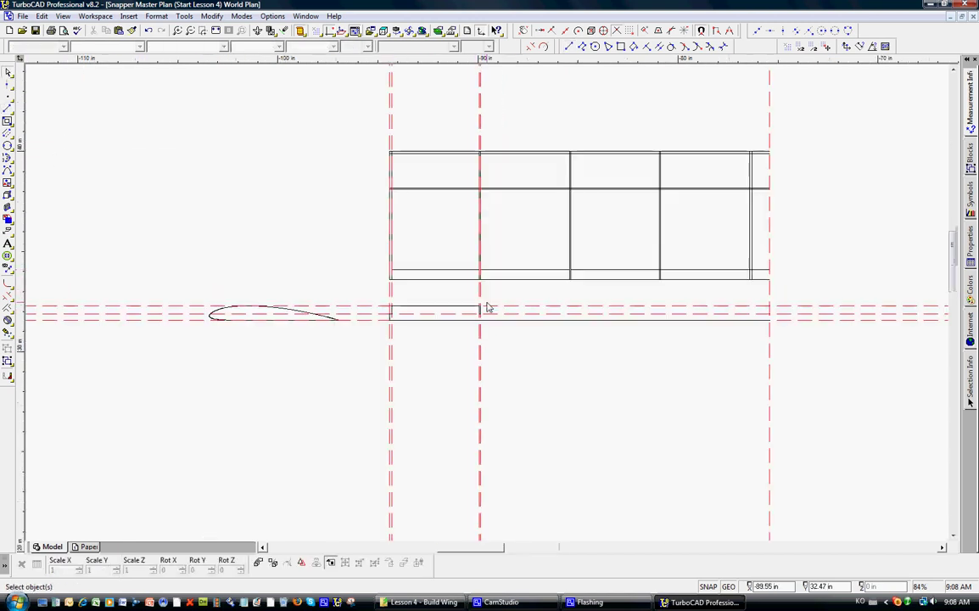
{"action": "scroll", "coordinate": [485, 300], "scroll_direction": "up", "scroll_amount": 2}
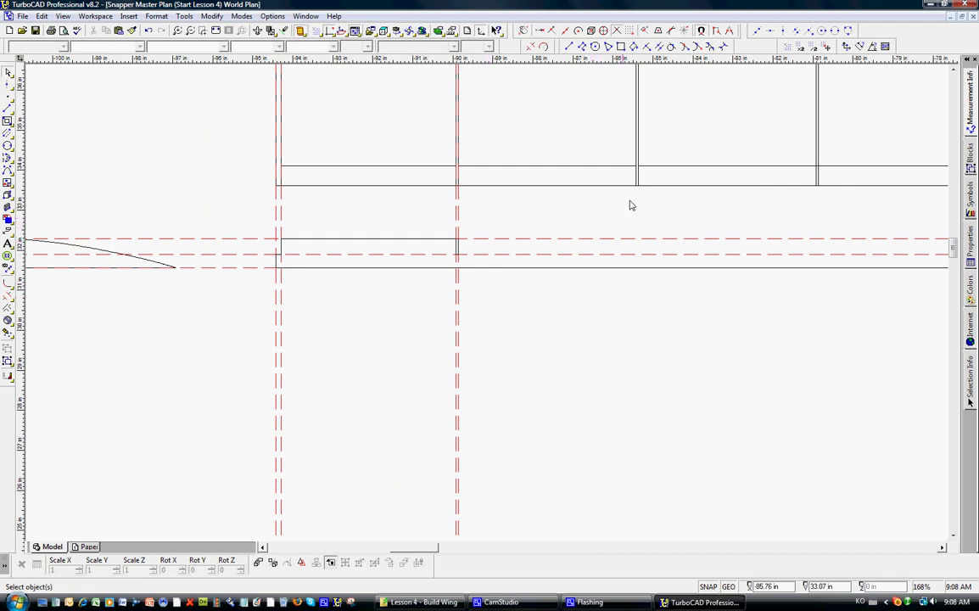
{"action": "left_click", "coordinate": [785, 34]}
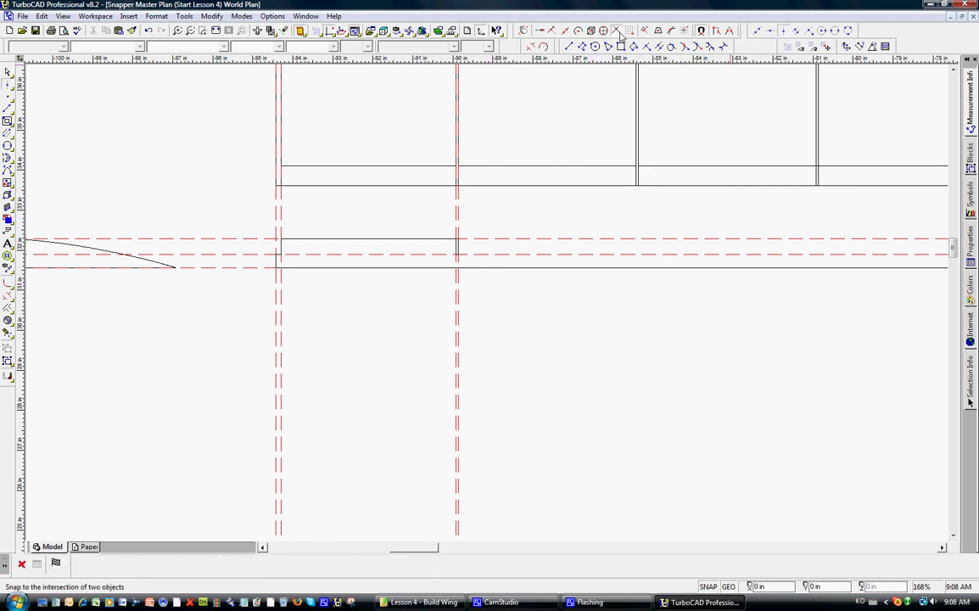
{"action": "left_click", "coordinate": [638, 207]}
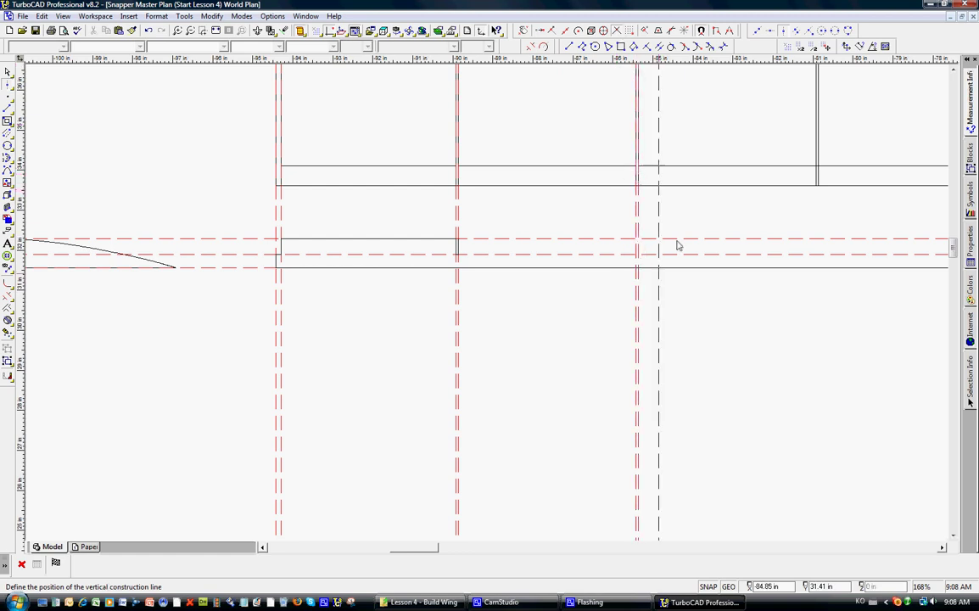
{"action": "key", "text": "Escape"}
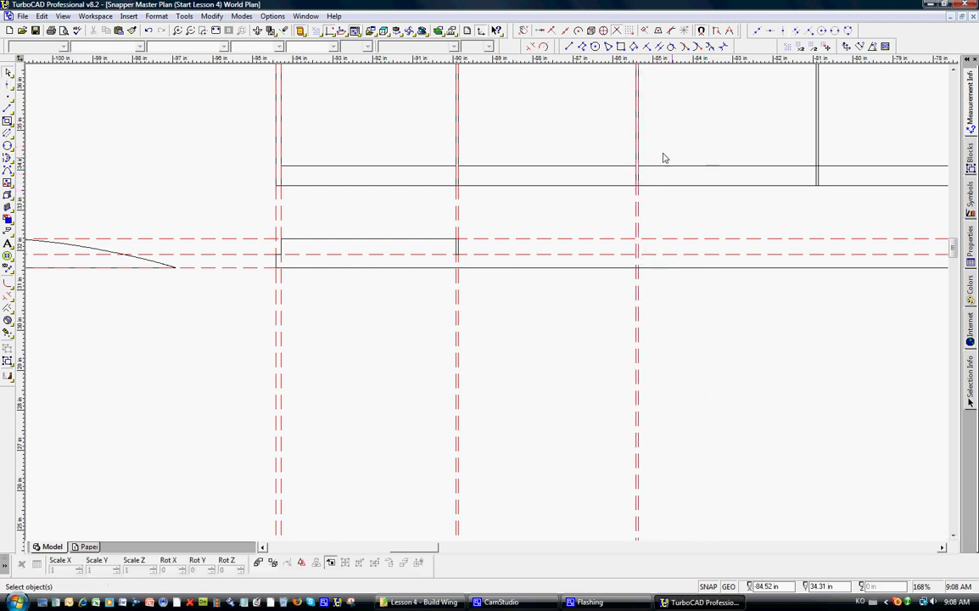
Draw the top line from the second rib to the third along the upper construction line and outline the third rib's notch down to the middle one
{"action": "left_click", "coordinate": [568, 47]}
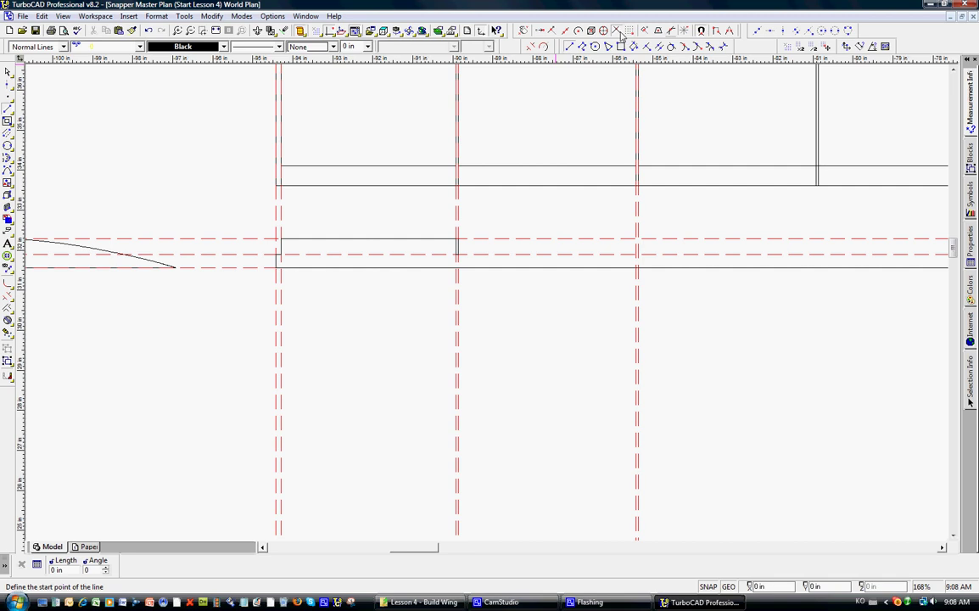
{"action": "left_click", "coordinate": [460, 242]}
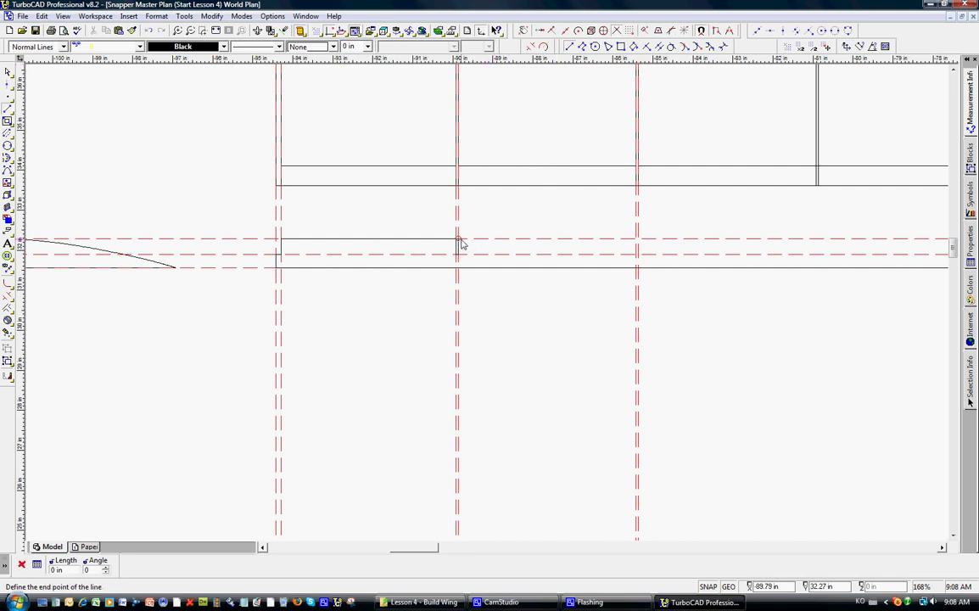
{"action": "left_click", "coordinate": [636, 242]}
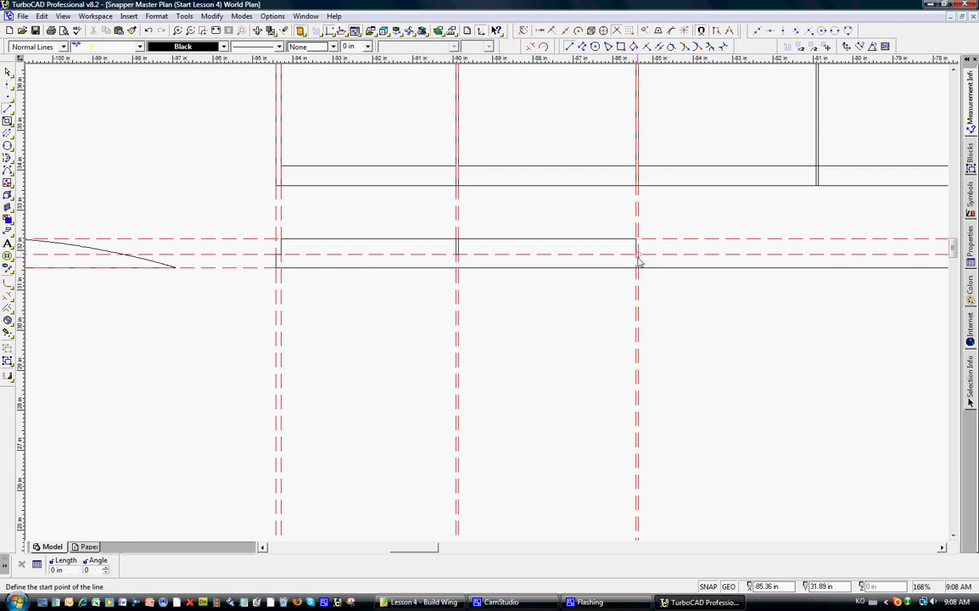
{"action": "left_click", "coordinate": [638, 260]}
{"action": "left_click", "coordinate": [640, 246]}
{"action": "left_click", "coordinate": [9, 73]}
Clear all construction lines from the drawing
{"action": "left_click", "coordinate": [39, 16]}
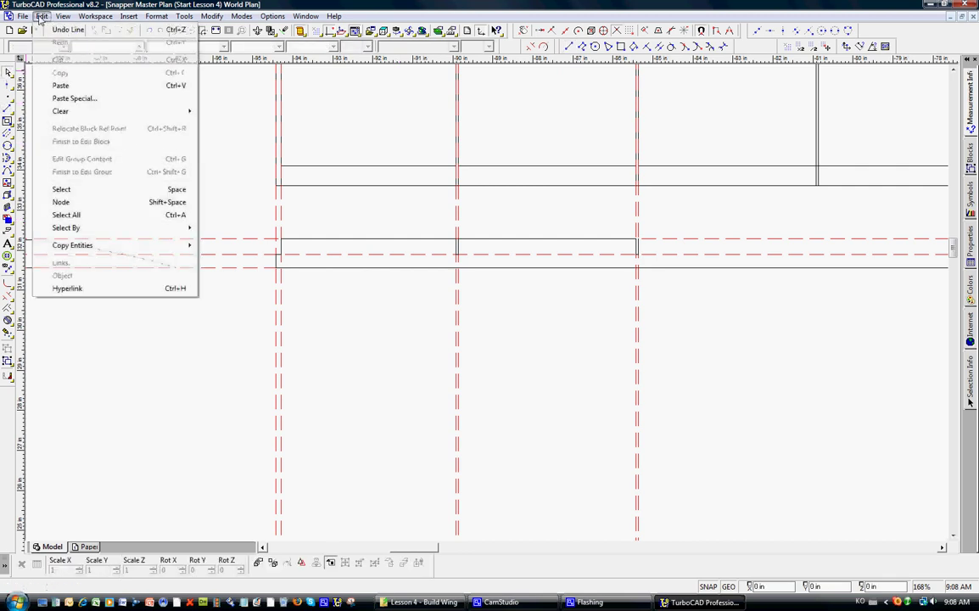
{"action": "mouse_move", "coordinate": [76, 111]}
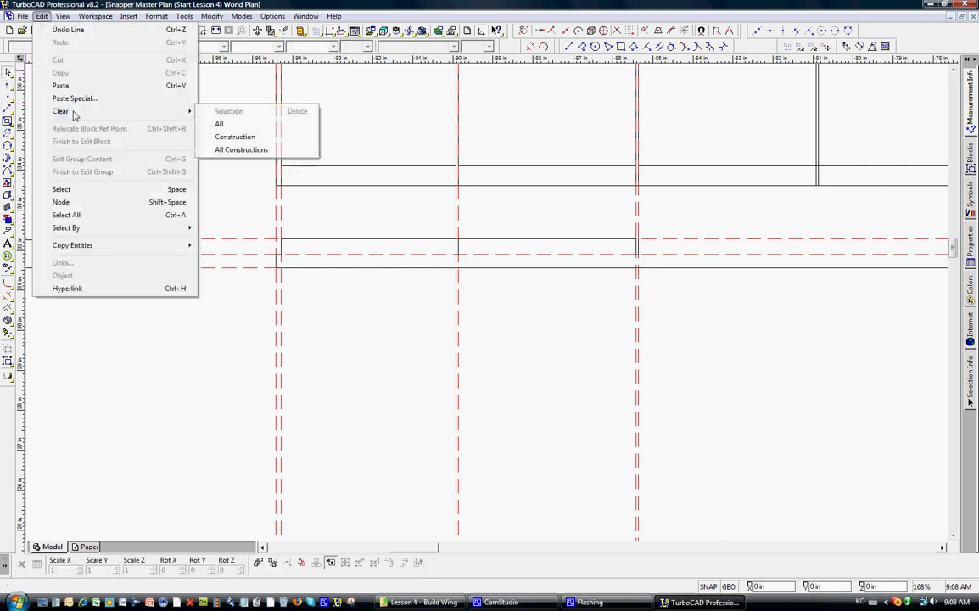
{"action": "left_click", "coordinate": [223, 150]}
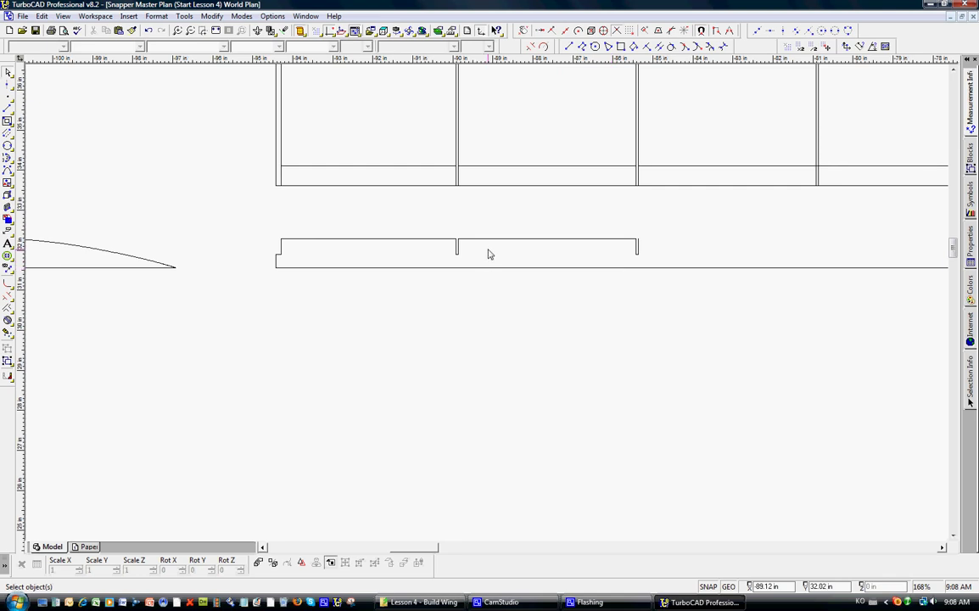
With snapping off, draw a horizontal line about 20.97 in long across the wing plan's lower half, extending past both ends
{"action": "scroll", "coordinate": [491, 254], "scroll_direction": "down", "scroll_amount": 1}
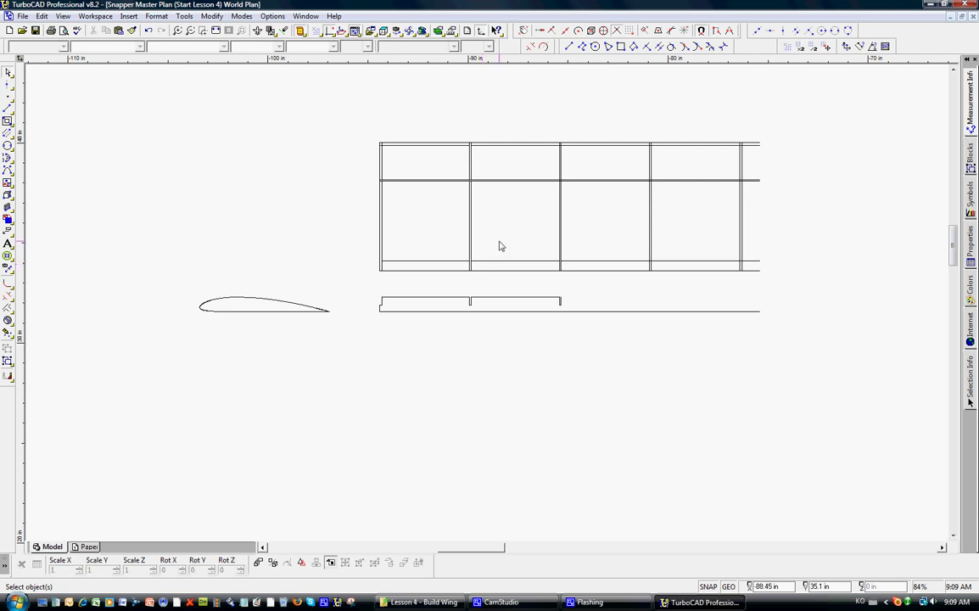
{"action": "left_click", "coordinate": [524, 32]}
{"action": "left_click", "coordinate": [569, 47]}
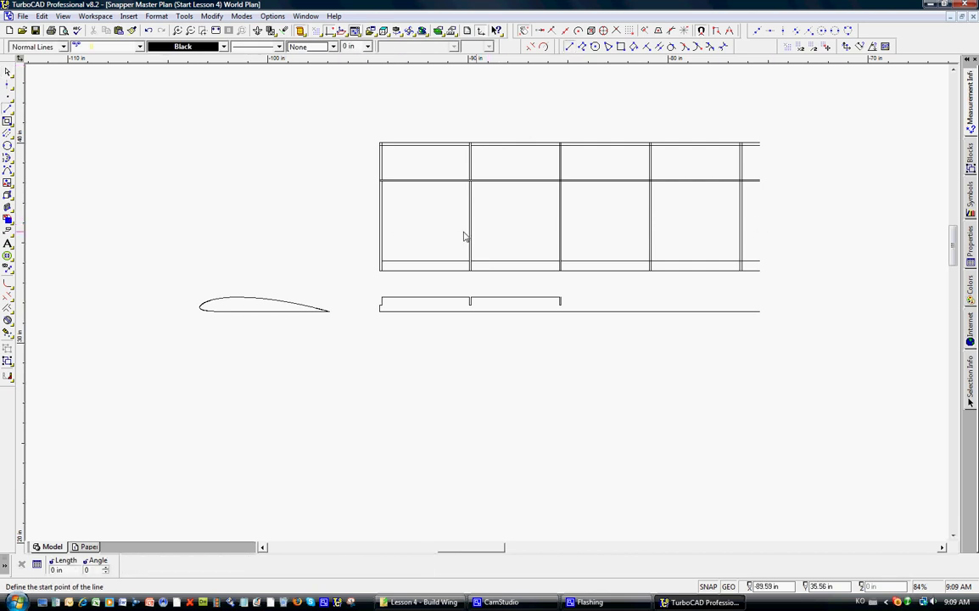
{"action": "left_click", "coordinate": [369, 230]}
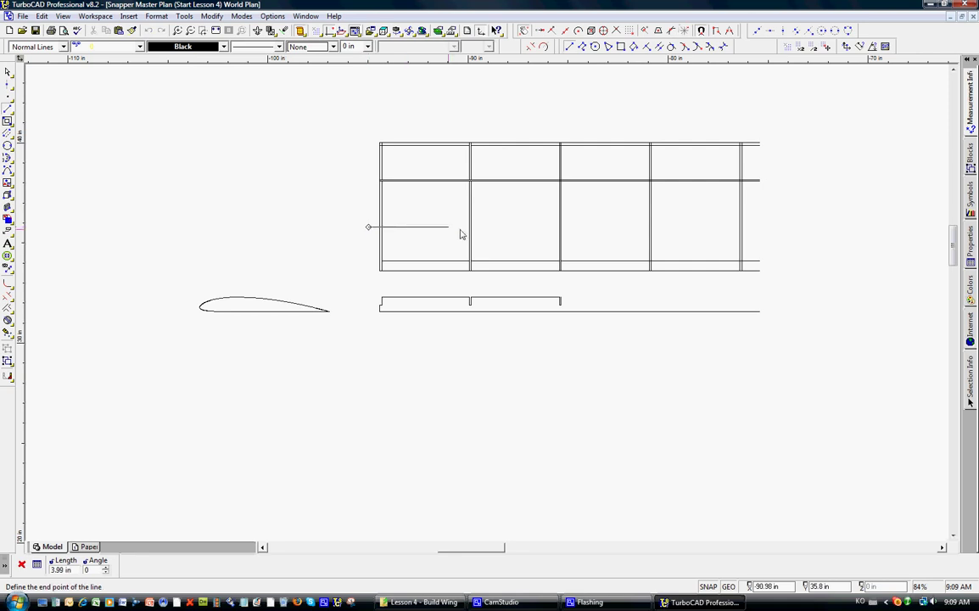
{"action": "left_click", "coordinate": [789, 225]}
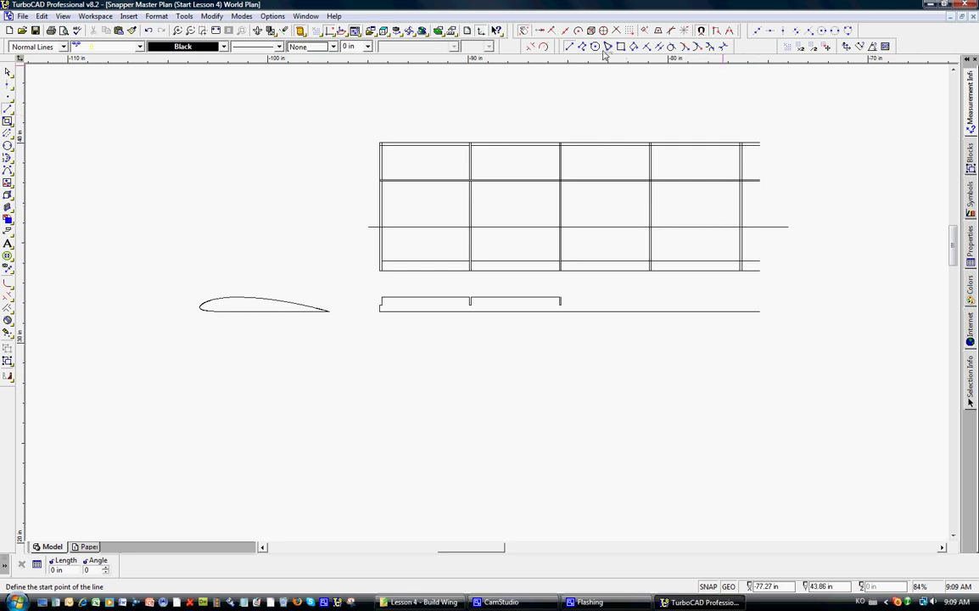
Add a parallel line about 1/8 in below the new horizontal line in the wing plan
{"action": "left_click", "coordinate": [646, 46]}
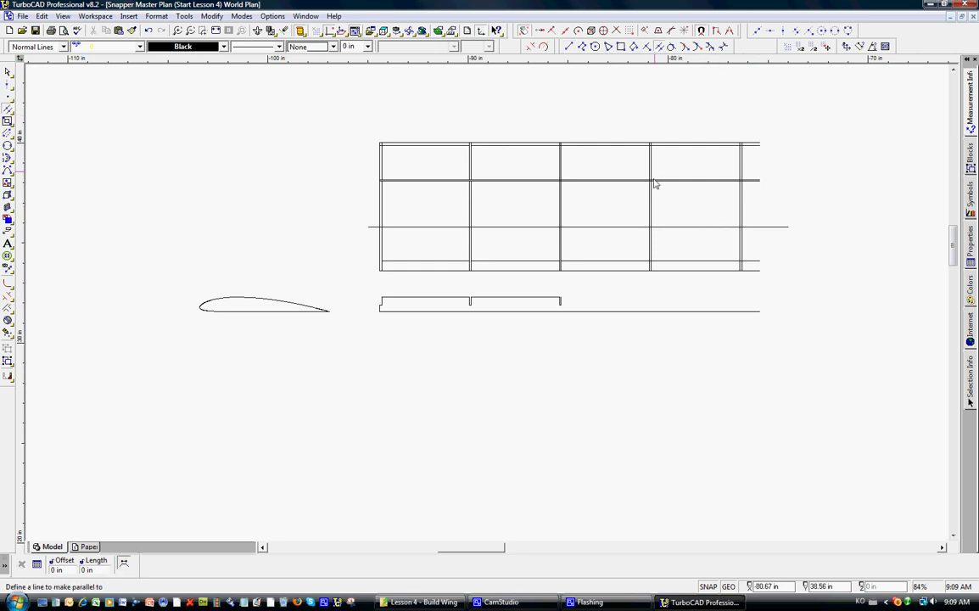
{"action": "left_click", "coordinate": [640, 226]}
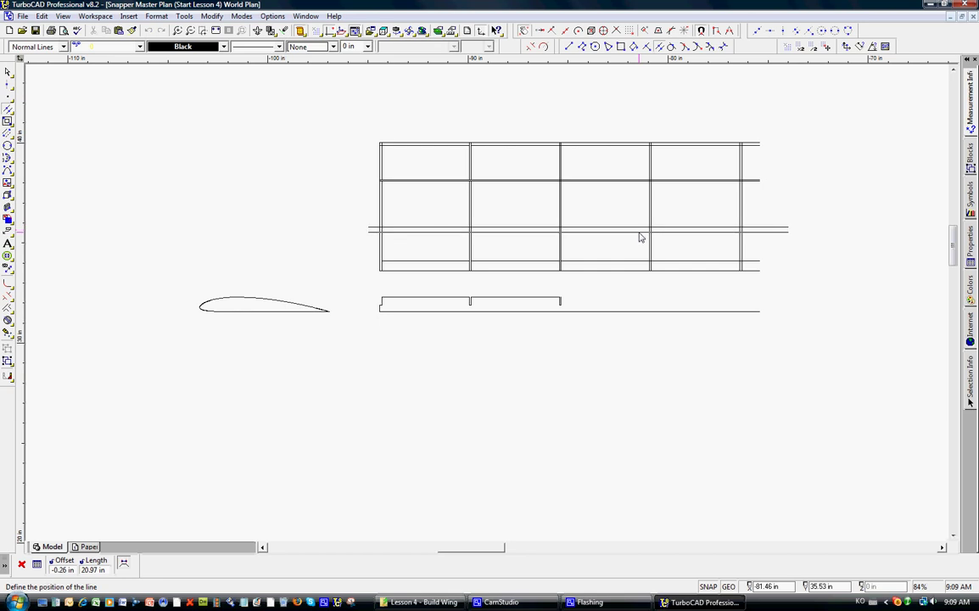
{"action": "key", "text": "Tab"}
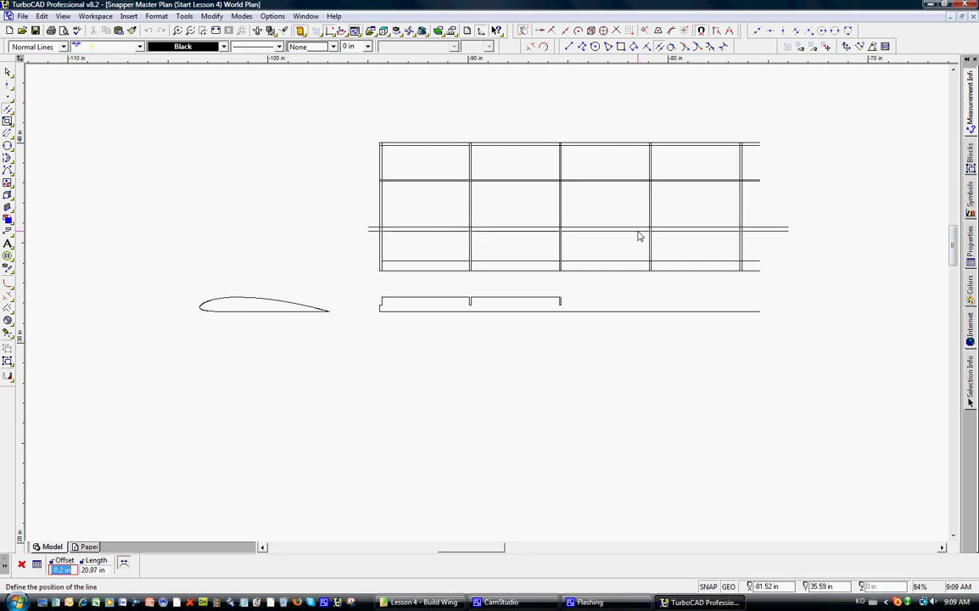
{"action": "type", "text": "-1/"}
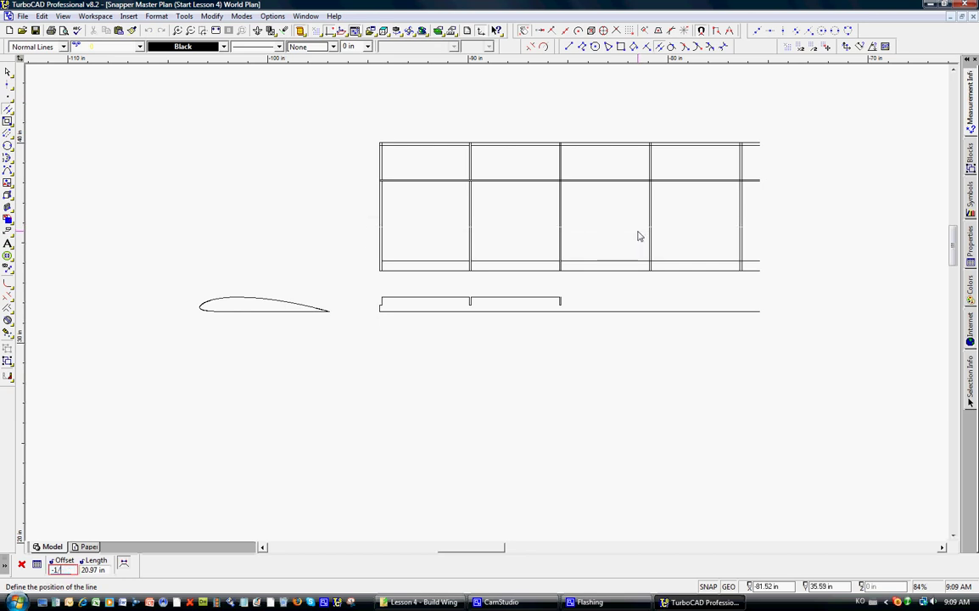
{"action": "type", "text": "2"}
{"action": "key", "text": "Return"}
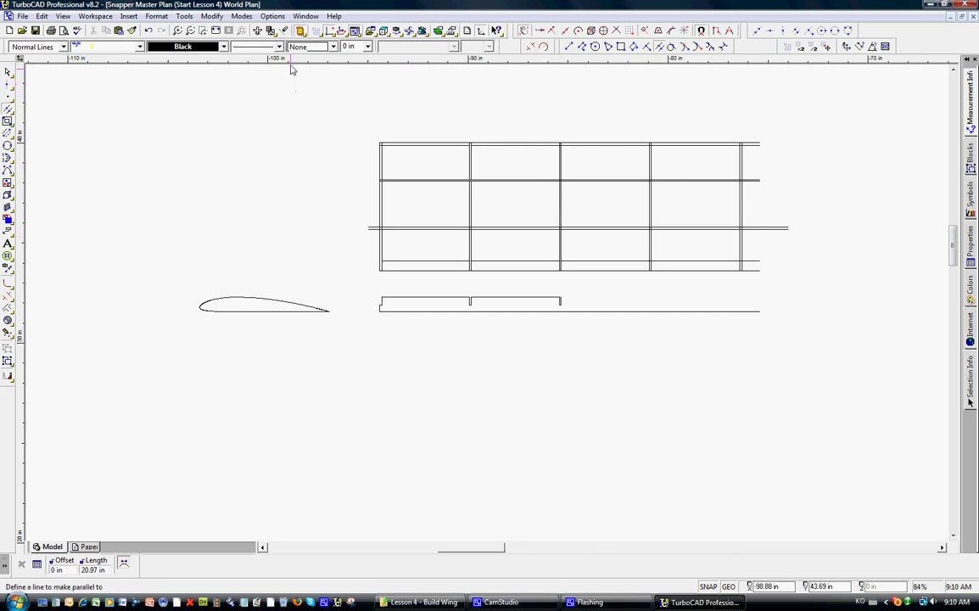
Trim the left ends of the two new horizontal lines at the left end rib's outer edge
{"action": "left_click", "coordinate": [205, 31]}
{"action": "left_click", "coordinate": [332, 163]}
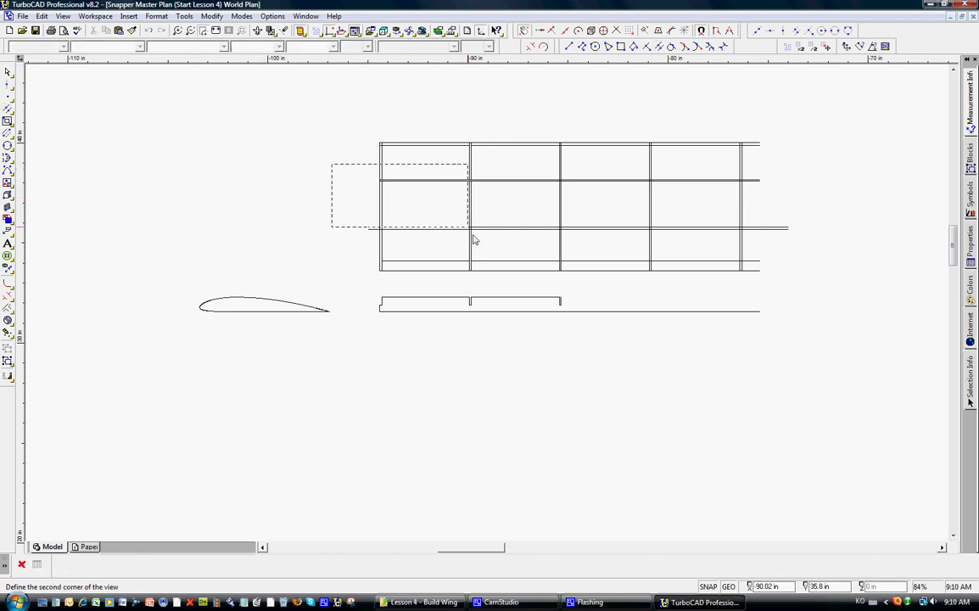
{"action": "left_click", "coordinate": [513, 285]}
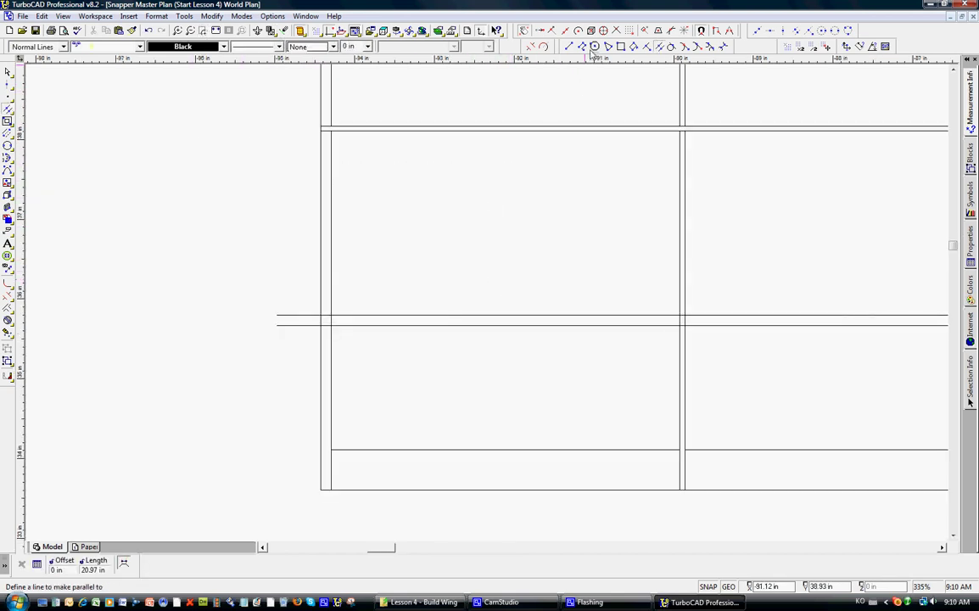
{"action": "left_click", "coordinate": [480, 32]}
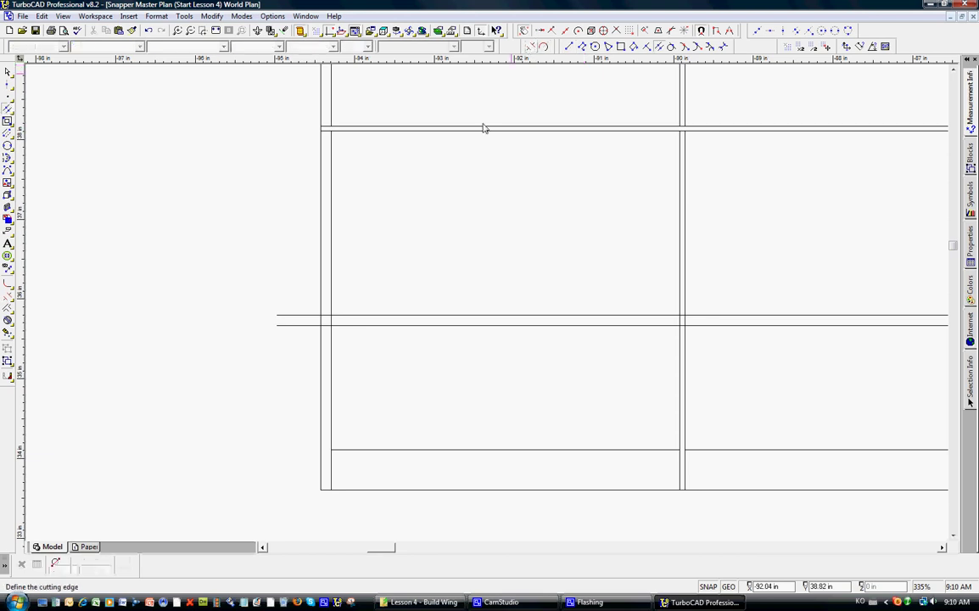
{"action": "left_click", "coordinate": [322, 309]}
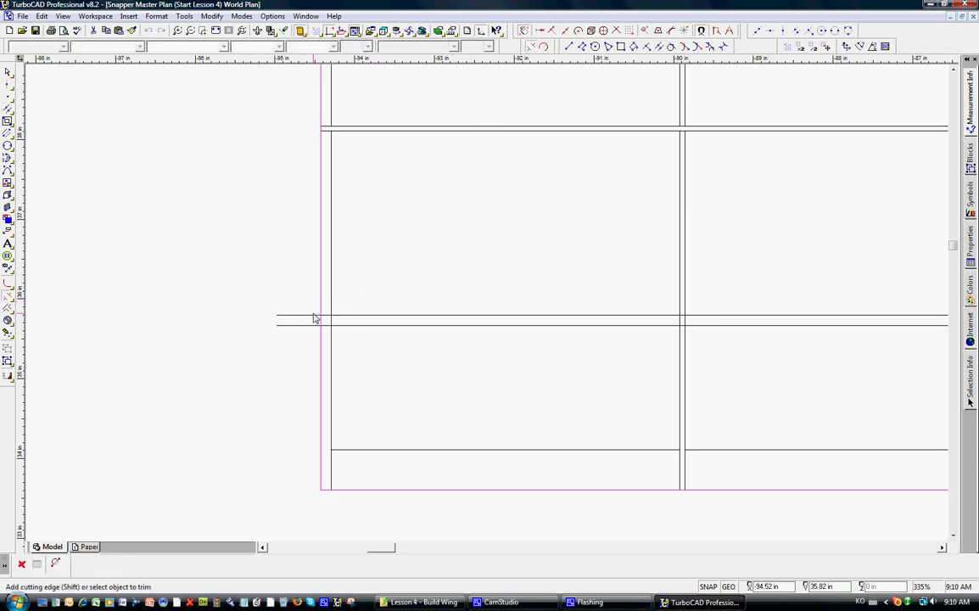
{"action": "left_click", "coordinate": [314, 316]}
{"action": "key", "text": "Escape"}
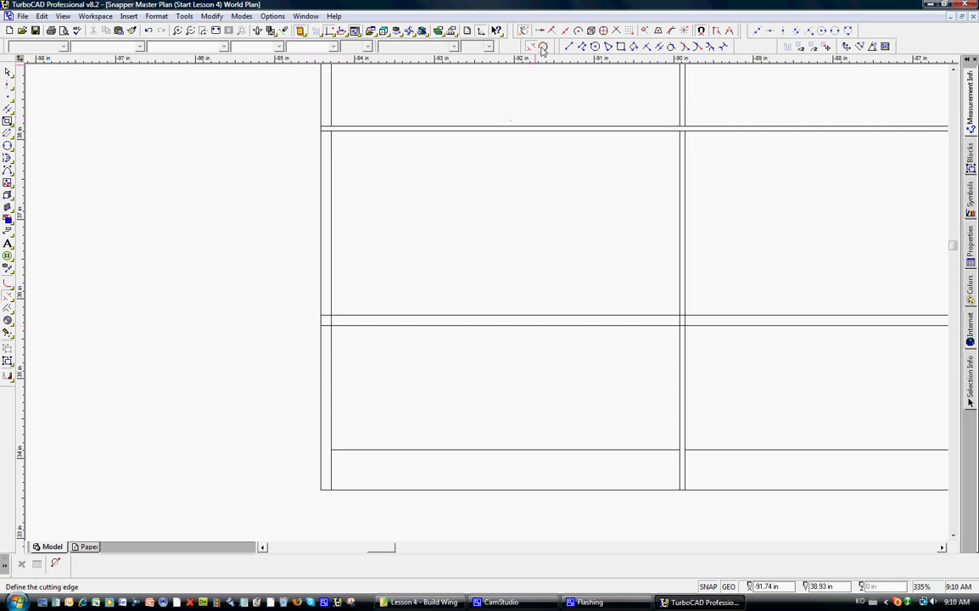
Split the left end rib's inner edge between the two new horizontal lines and trim away the part between them
{"action": "key", "text": "s"}
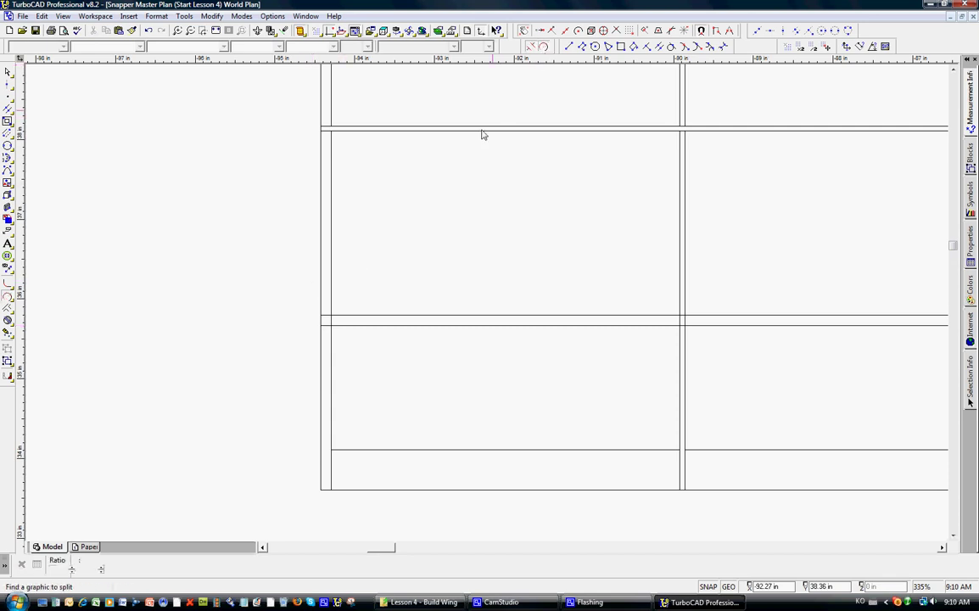
{"action": "left_click", "coordinate": [331, 322]}
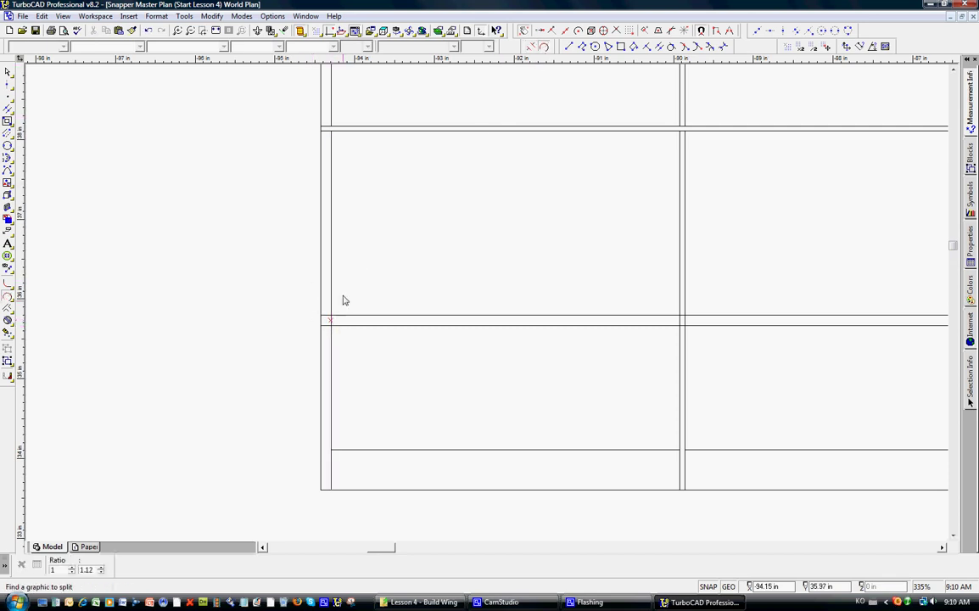
{"action": "left_click", "coordinate": [530, 47]}
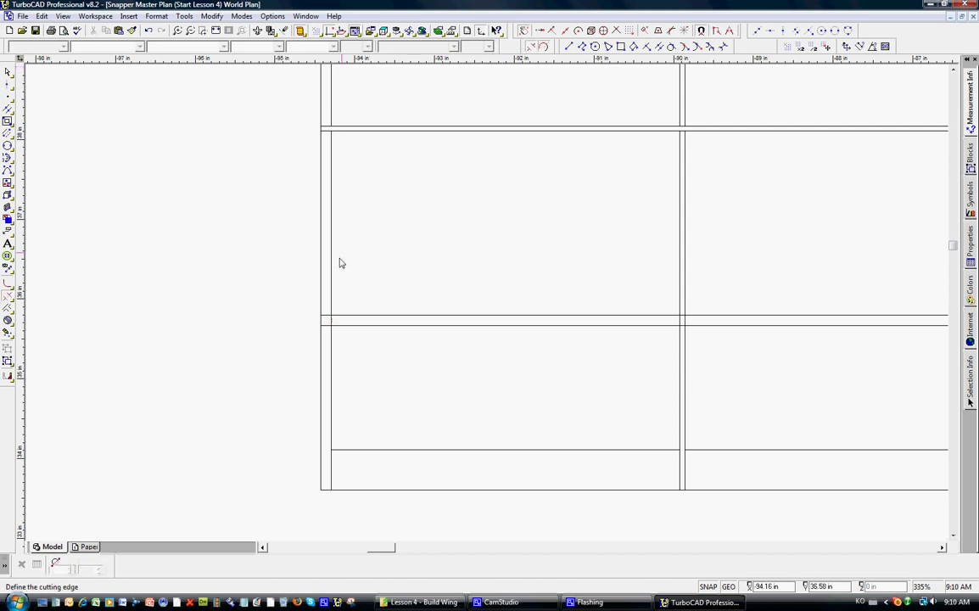
{"action": "left_click", "coordinate": [331, 319]}
{"action": "left_click", "coordinate": [332, 320]}
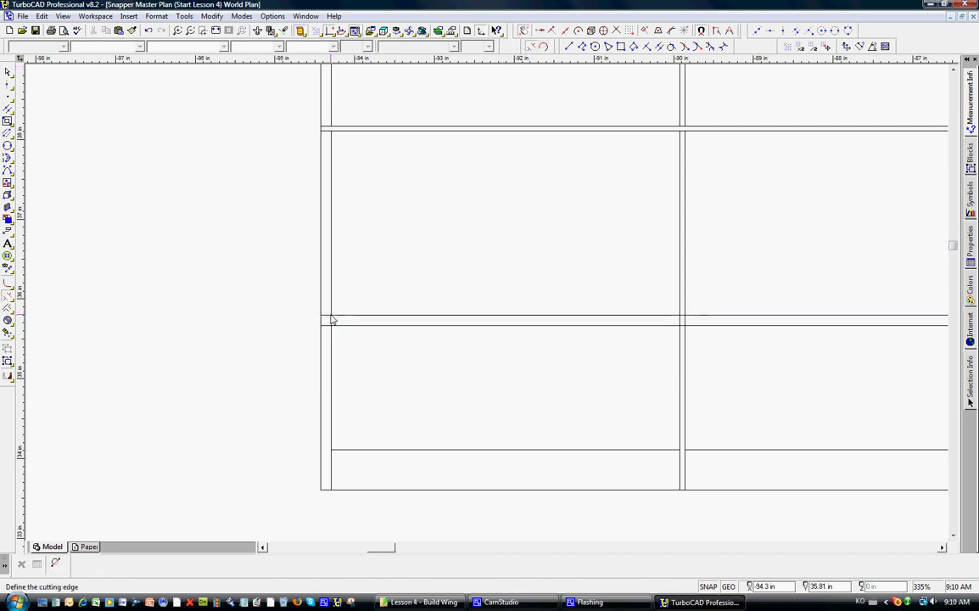
{"action": "left_click", "coordinate": [333, 326]}
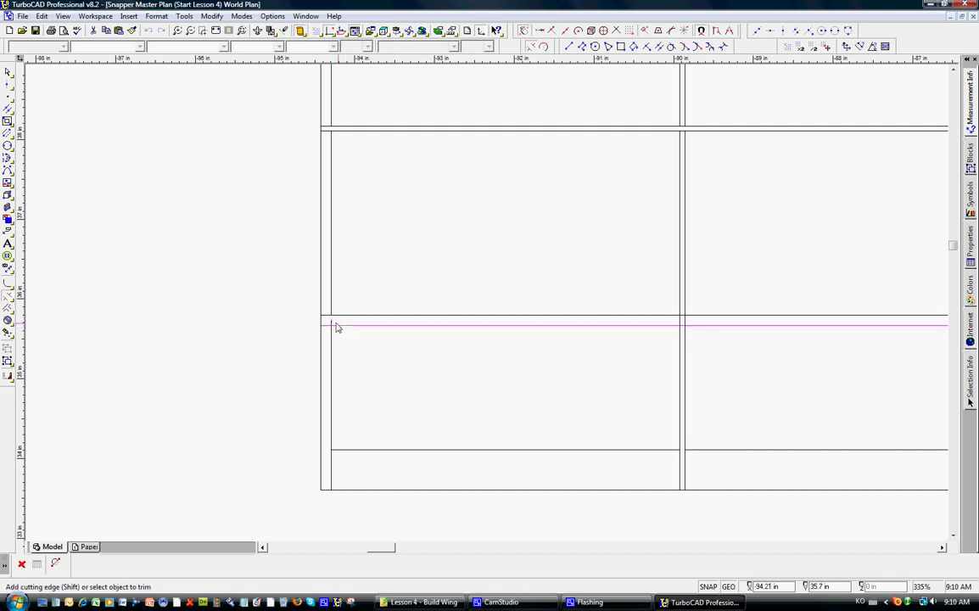
{"action": "left_click", "coordinate": [332, 326]}
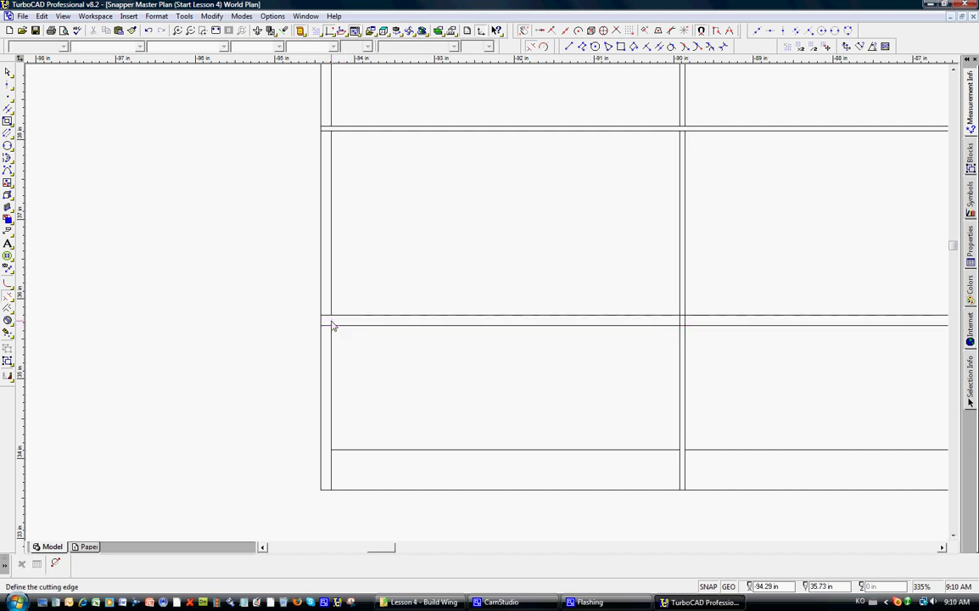
{"action": "scroll", "coordinate": [502, 306], "scroll_direction": "down", "scroll_amount": 1}
{"action": "scroll", "coordinate": [487, 307], "scroll_direction": "down", "scroll_amount": 1}
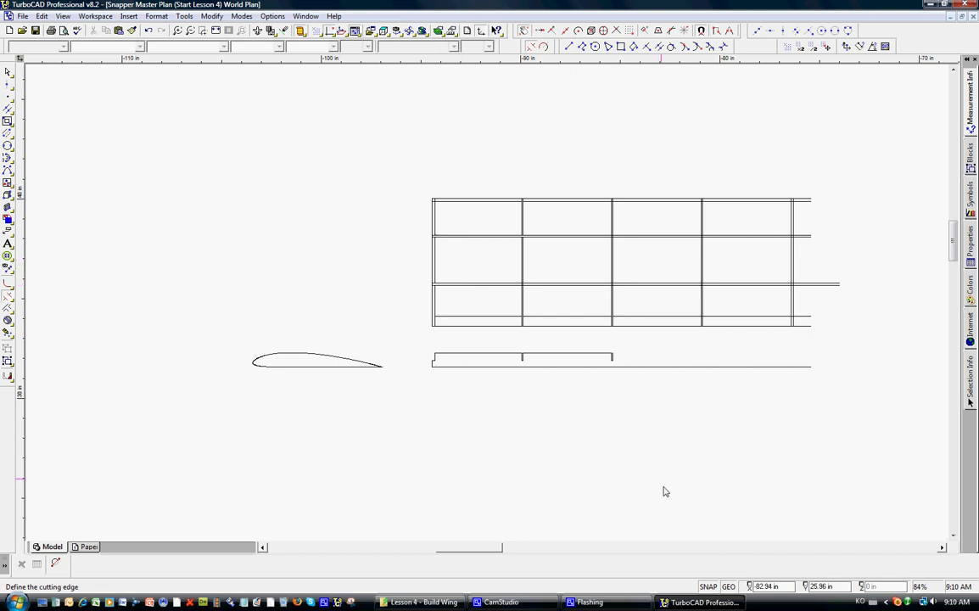
{"action": "left_click", "coordinate": [519, 603]}
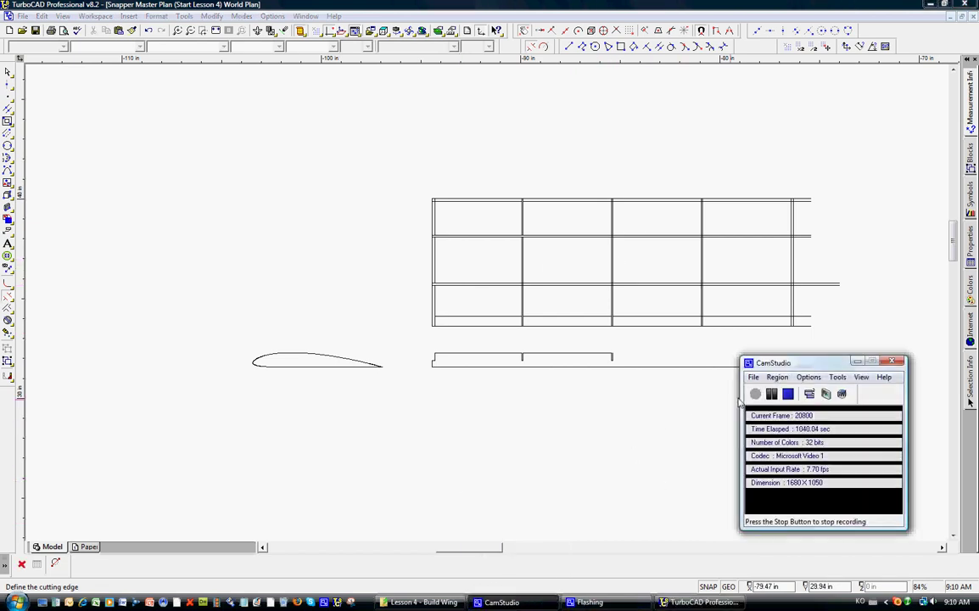